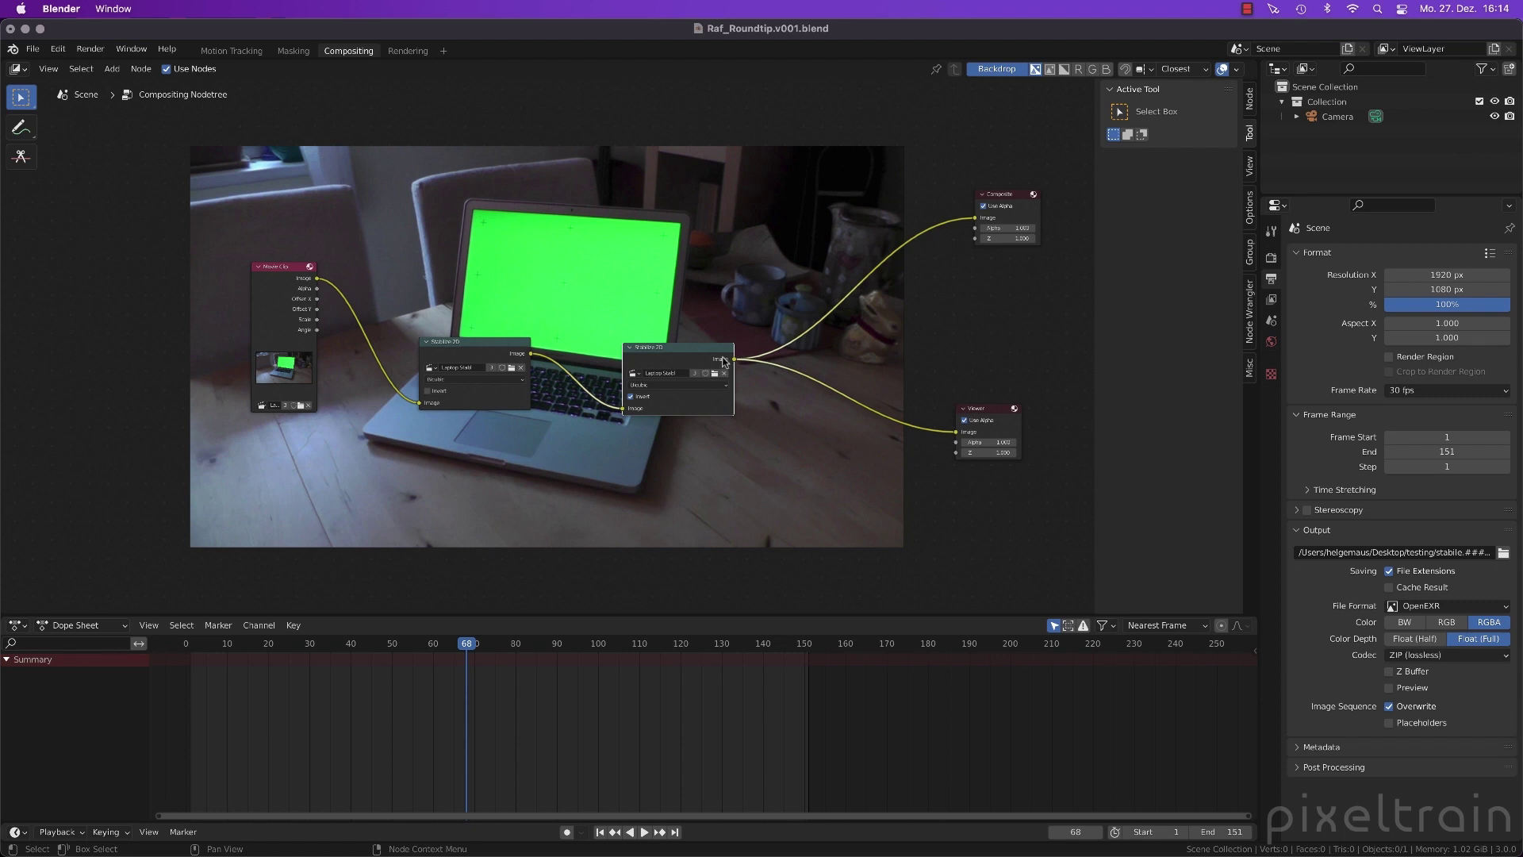
Play the clip and preview the first Stabilize 2D node's stabilized, rotated plate while scrubbing frames
{"action": "left_click", "coordinate": [237, 649]}
{"action": "key", "text": "space"}
{"action": "key", "text": "space"}
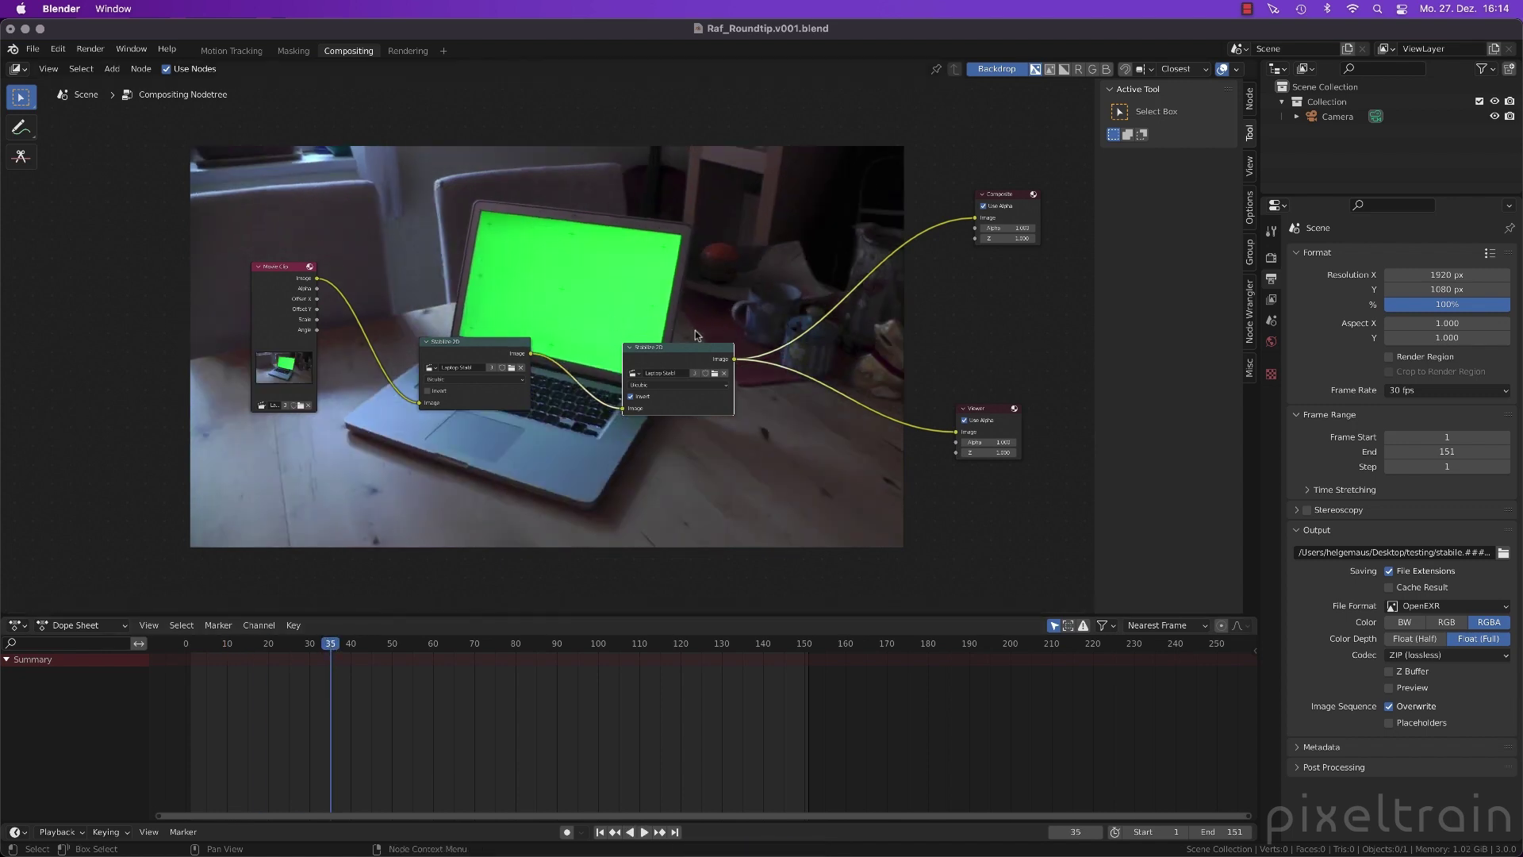
{"action": "left_click_drag", "start_coordinate": [432, 340], "coordinate": [402, 290]}
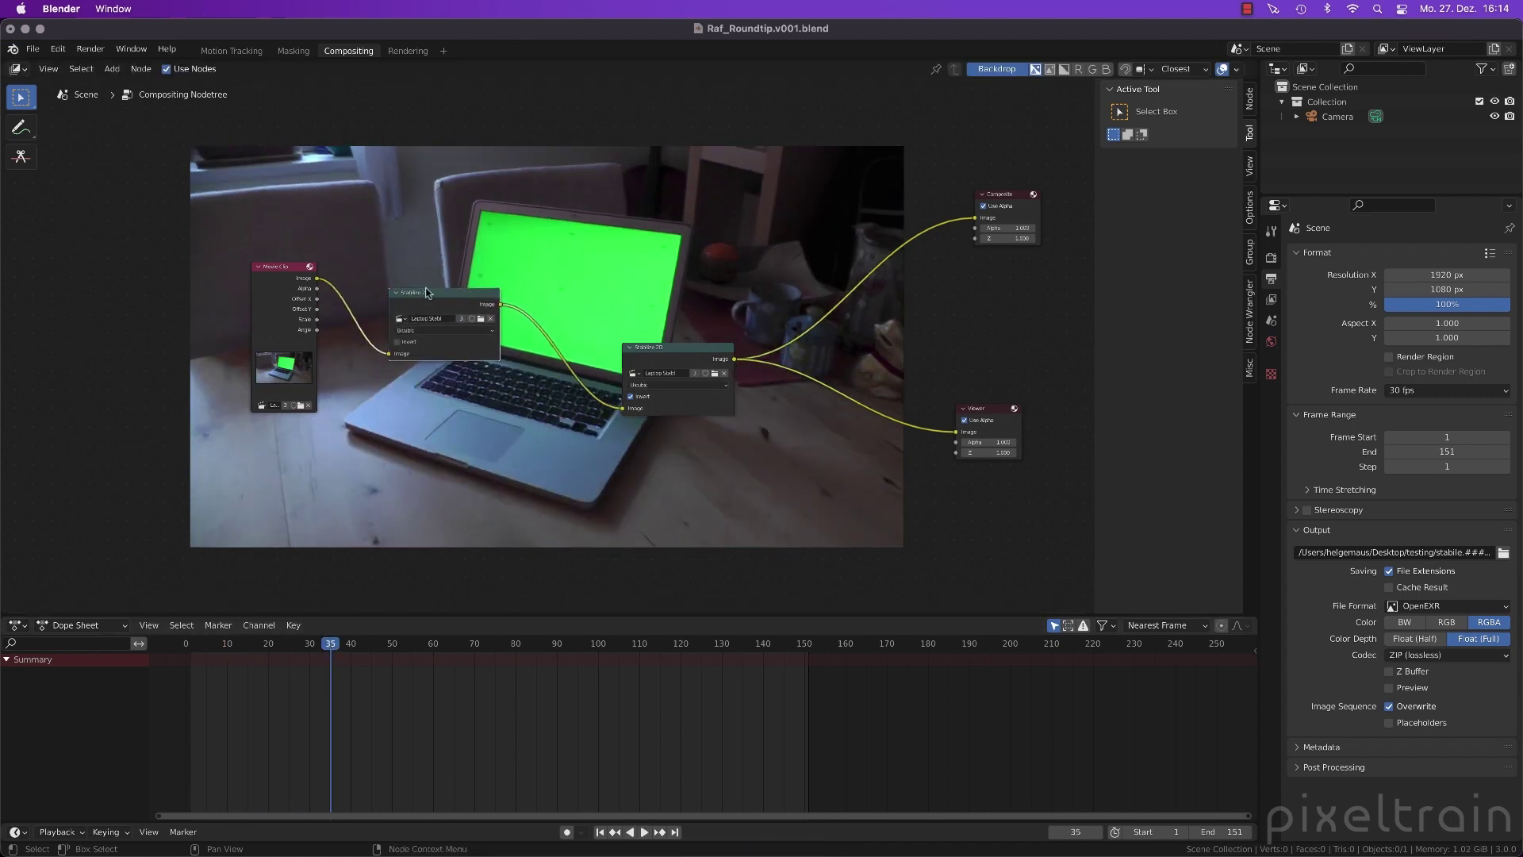
{"action": "left_click", "coordinate": [441, 299], "text": "ctrl+shift"}
{"action": "key", "text": "Return"}
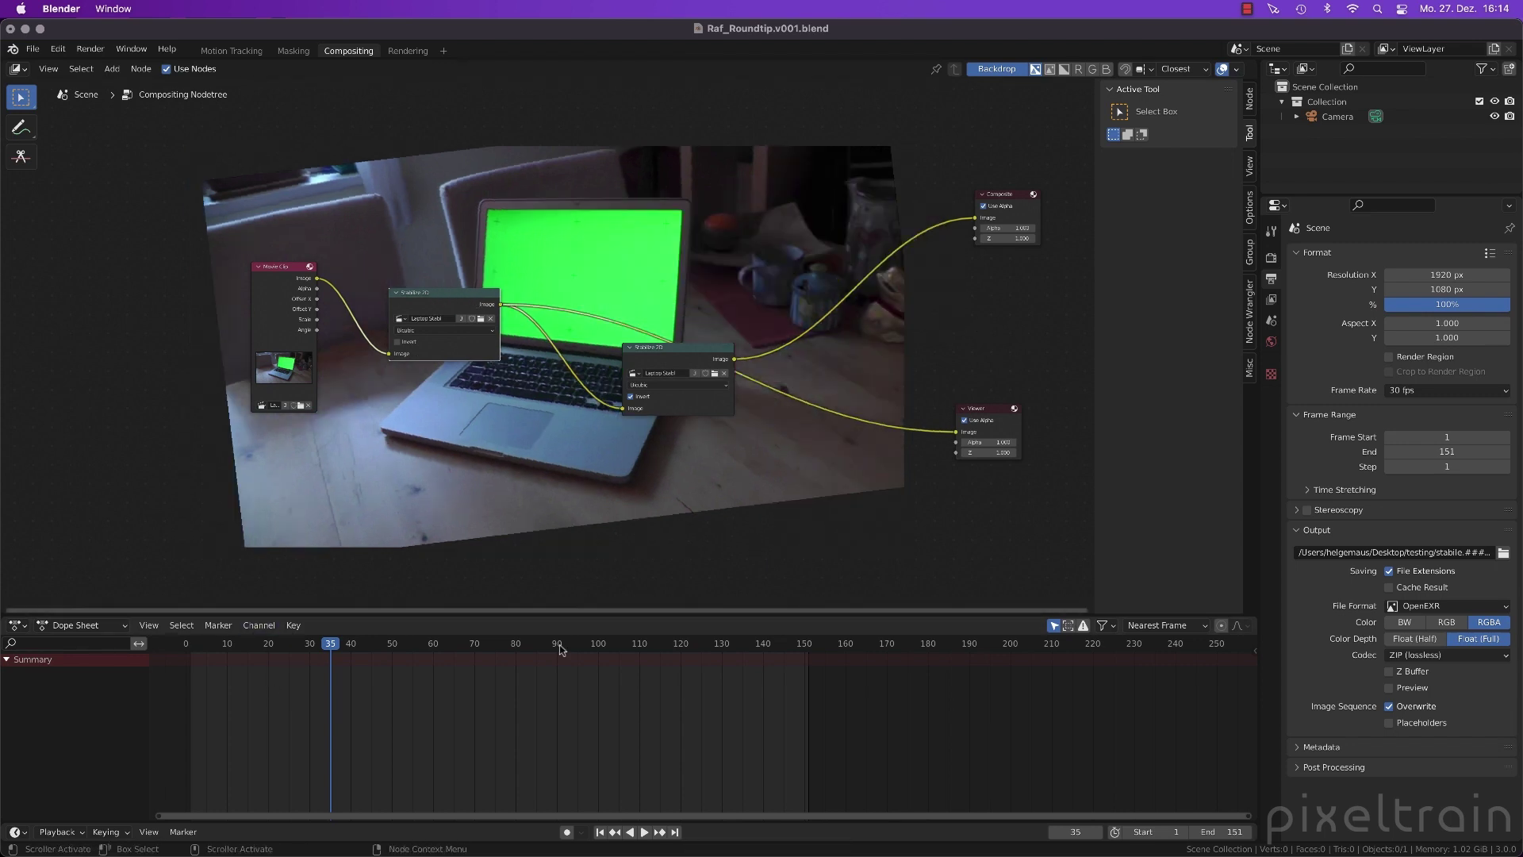
{"action": "left_click_drag", "start_coordinate": [365, 654], "coordinate": [715, 657]}
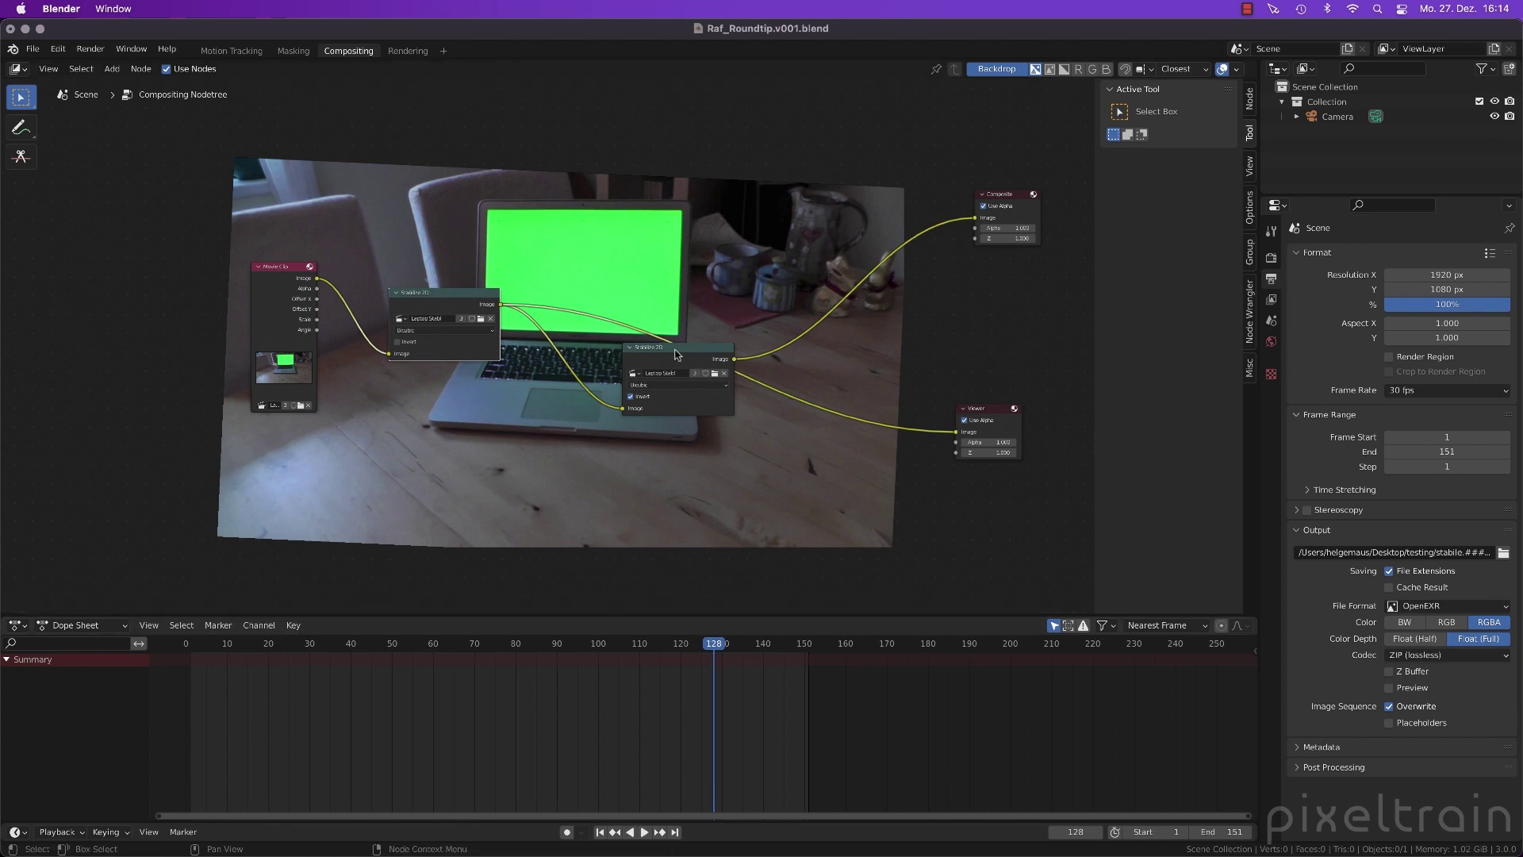
Preview the inverted Stabilize 2D node's original-motion plate around frame 52, then move the first node back down
{"action": "left_click", "coordinate": [632, 396], "text": "ctrl+shift"}
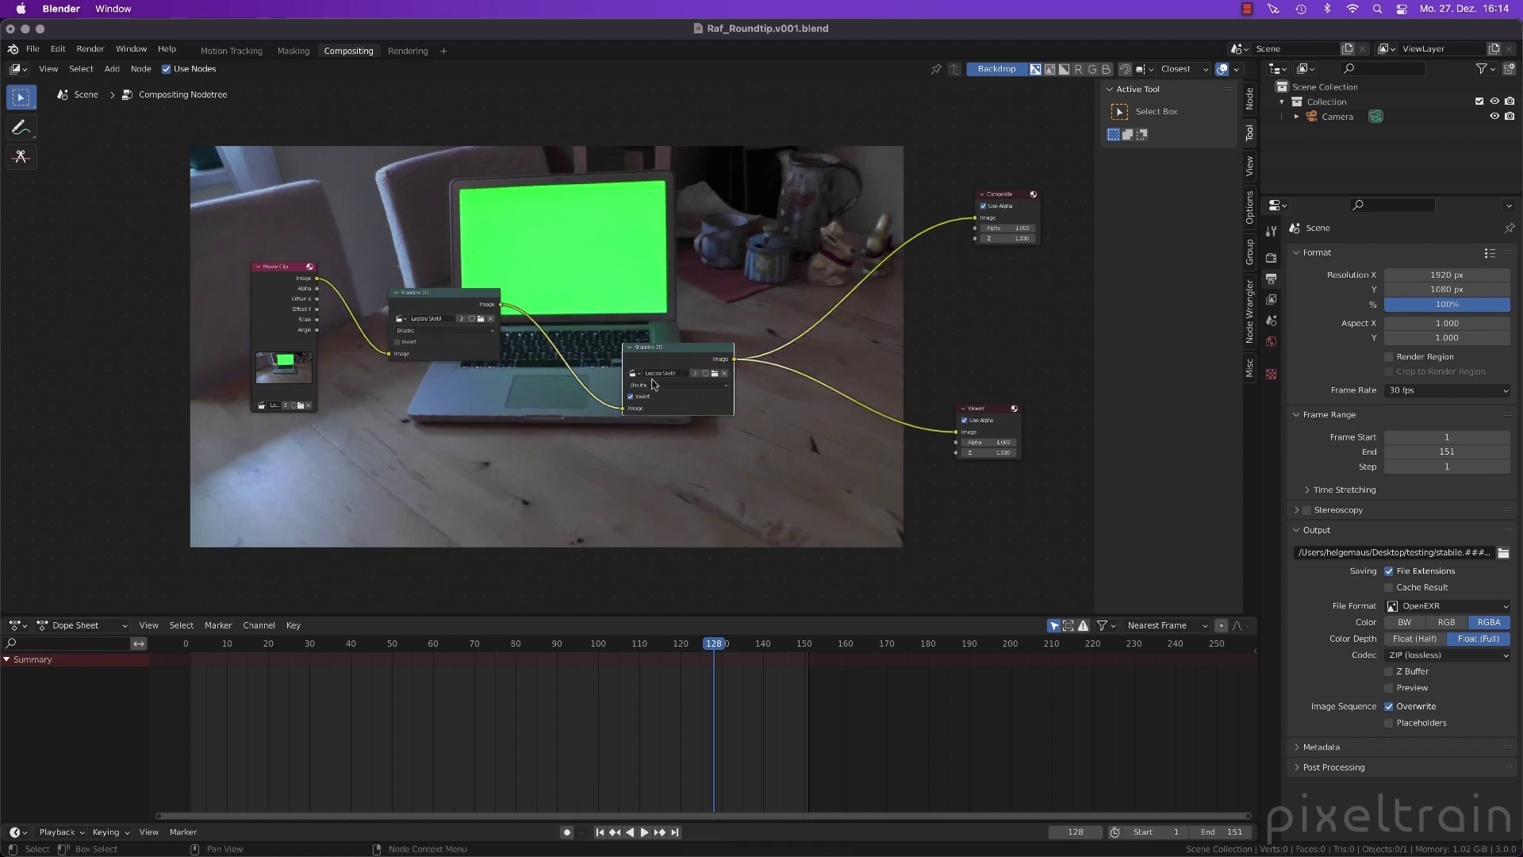
{"action": "left_click_drag", "start_coordinate": [401, 639], "coordinate": [762, 652]}
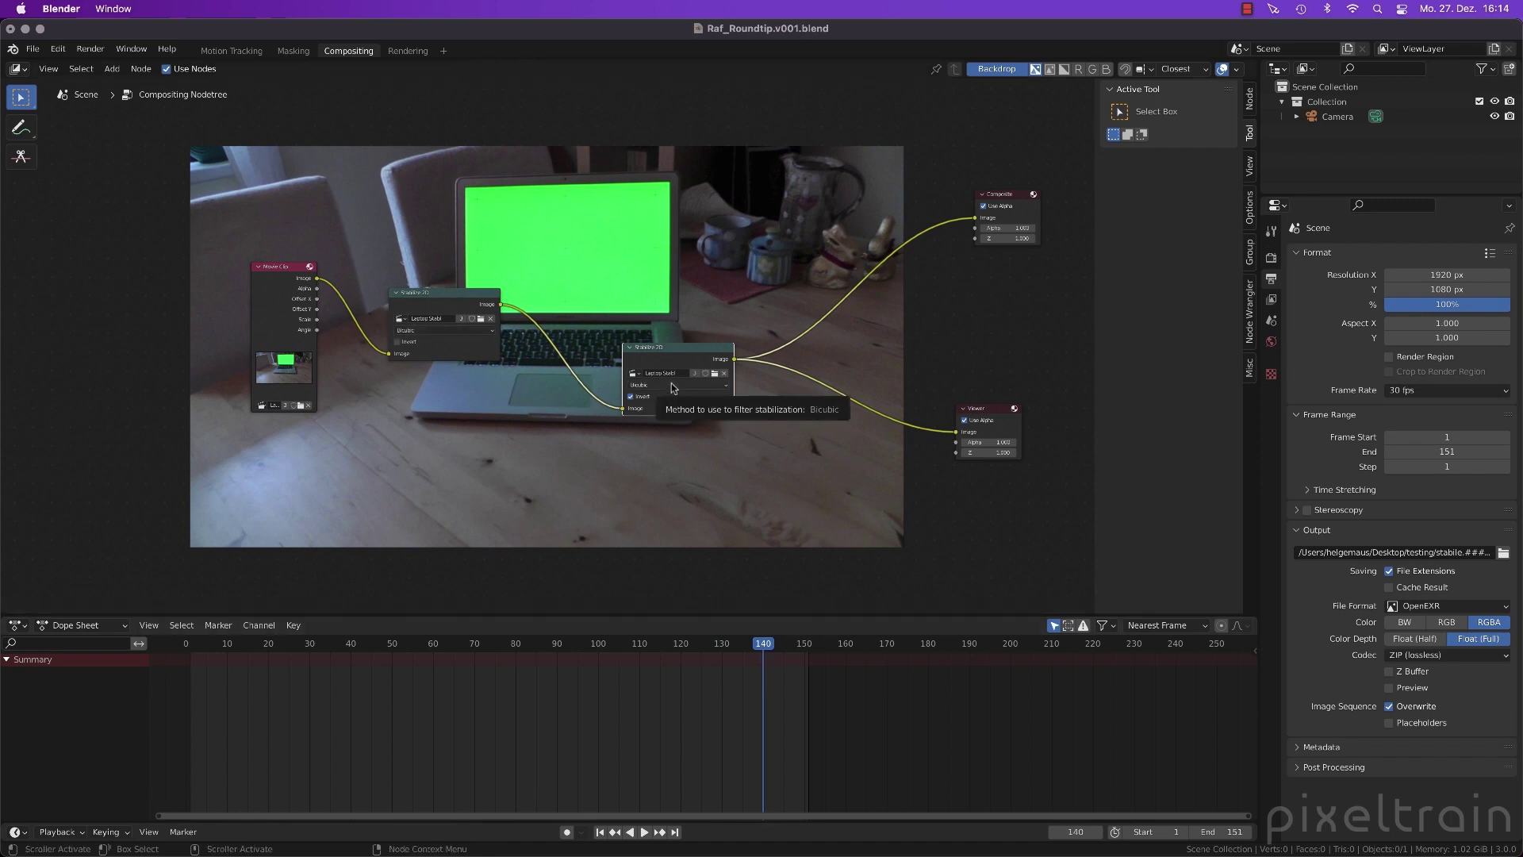
{"action": "left_click_drag", "start_coordinate": [419, 292], "coordinate": [435, 362]}
Play frames 70–117, mute the inverting Stabilize 2D node with M, and replay from the start
{"action": "left_click", "coordinate": [473, 643]}
{"action": "key", "text": "space"}
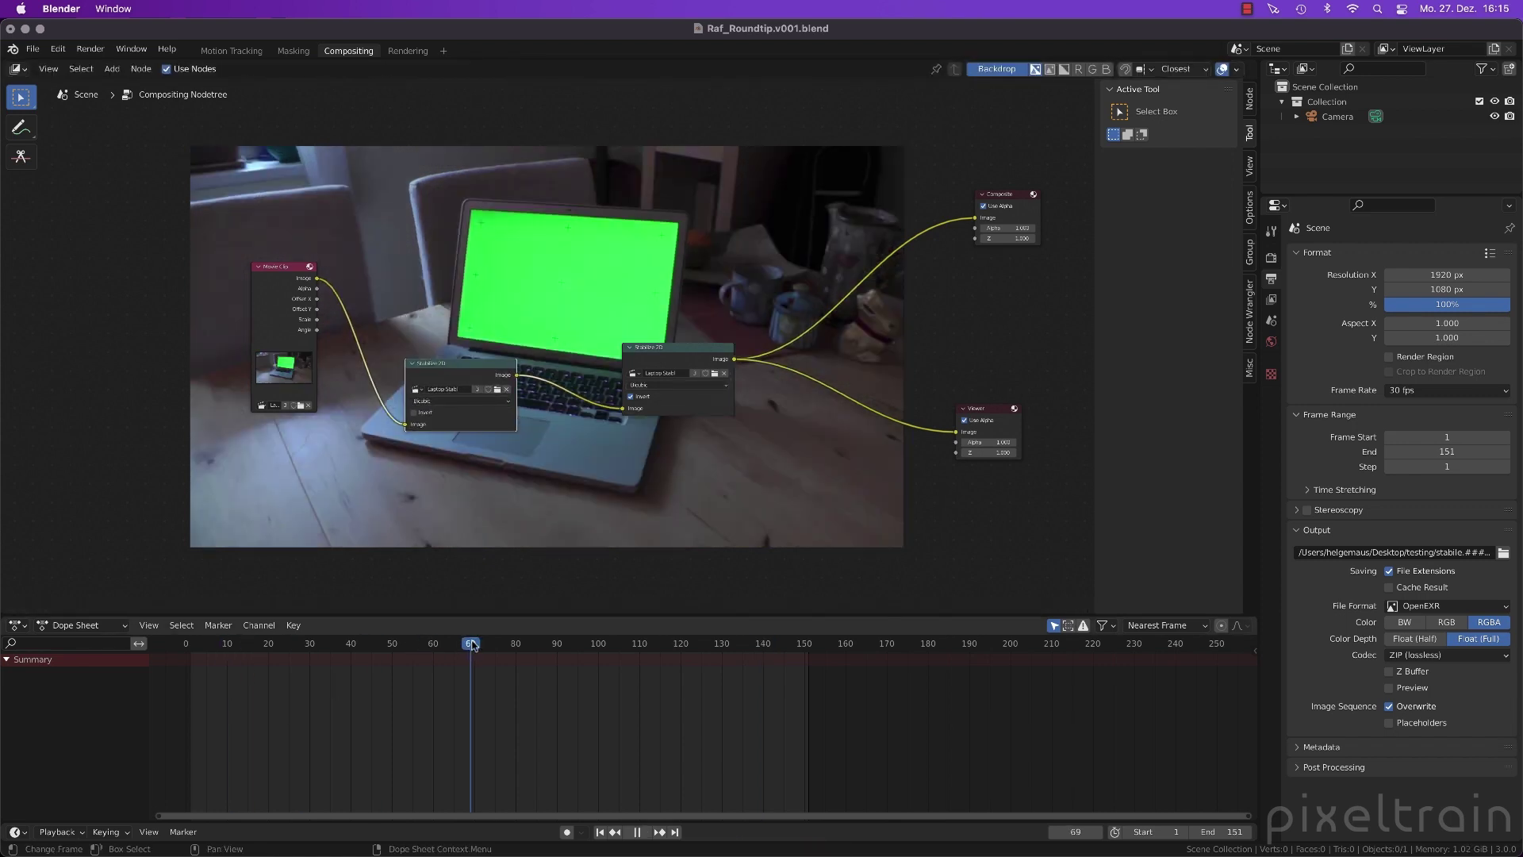
{"action": "left_click_drag", "start_coordinate": [635, 643], "coordinate": [670, 643]}
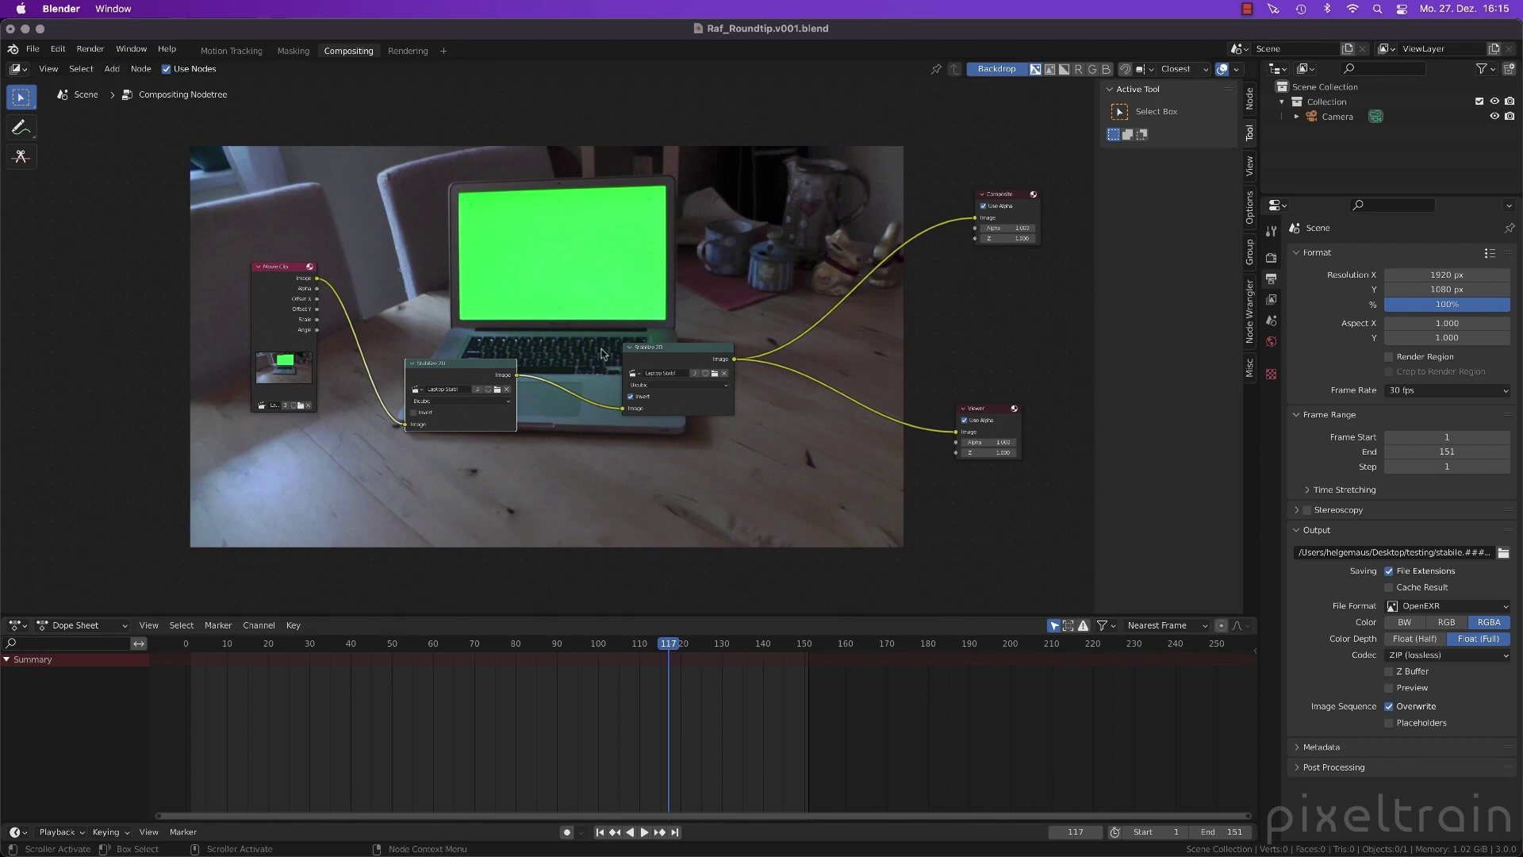
{"action": "left_click", "coordinate": [690, 355]}
{"action": "key", "text": "m"}
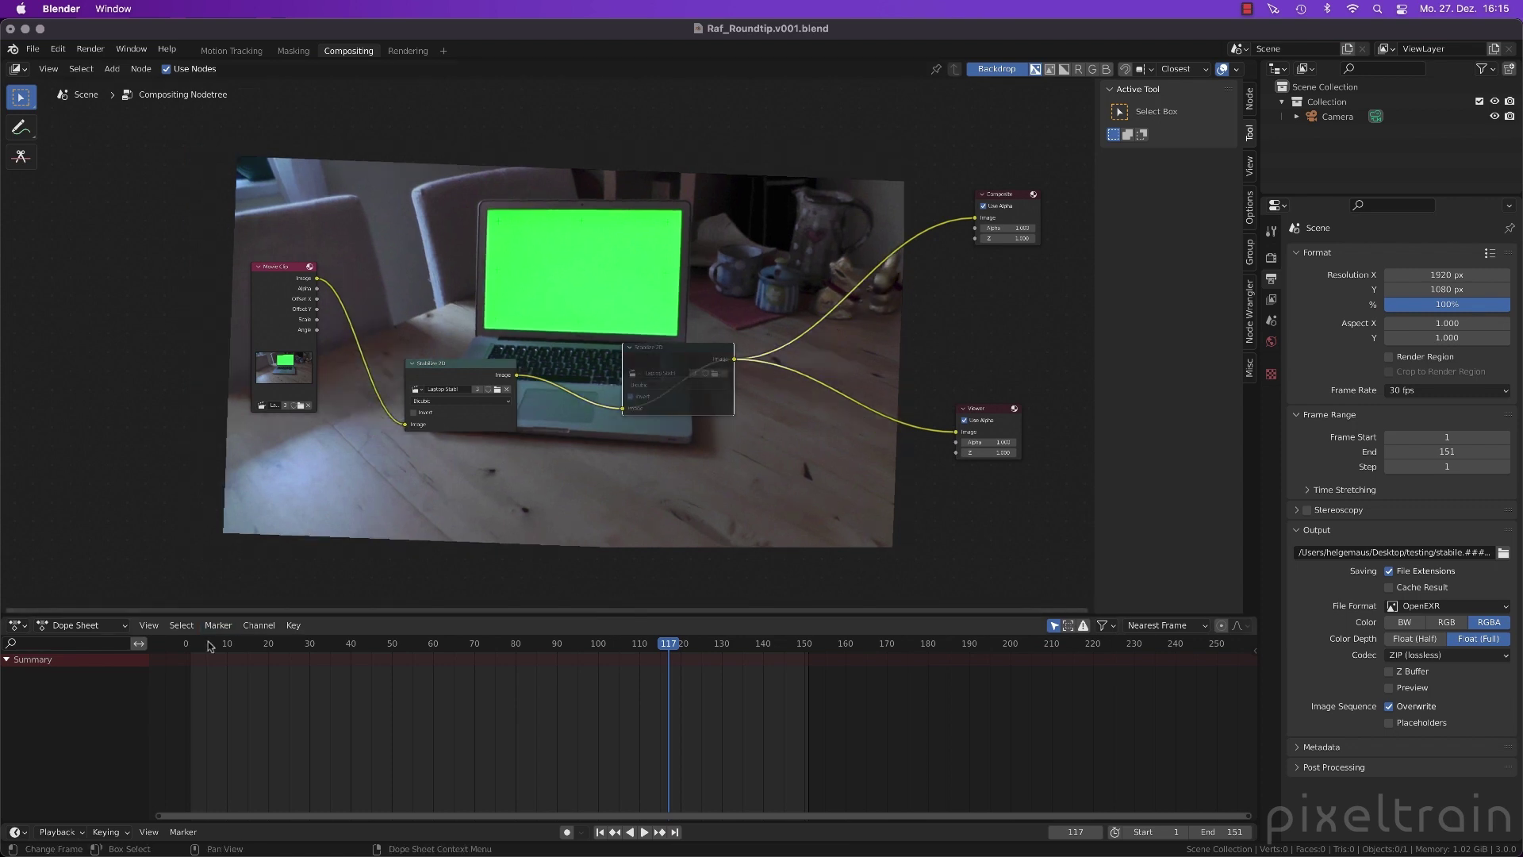
{"action": "key", "text": "shift+Left"}
{"action": "key", "text": "space"}
{"action": "key", "text": "Escape"}
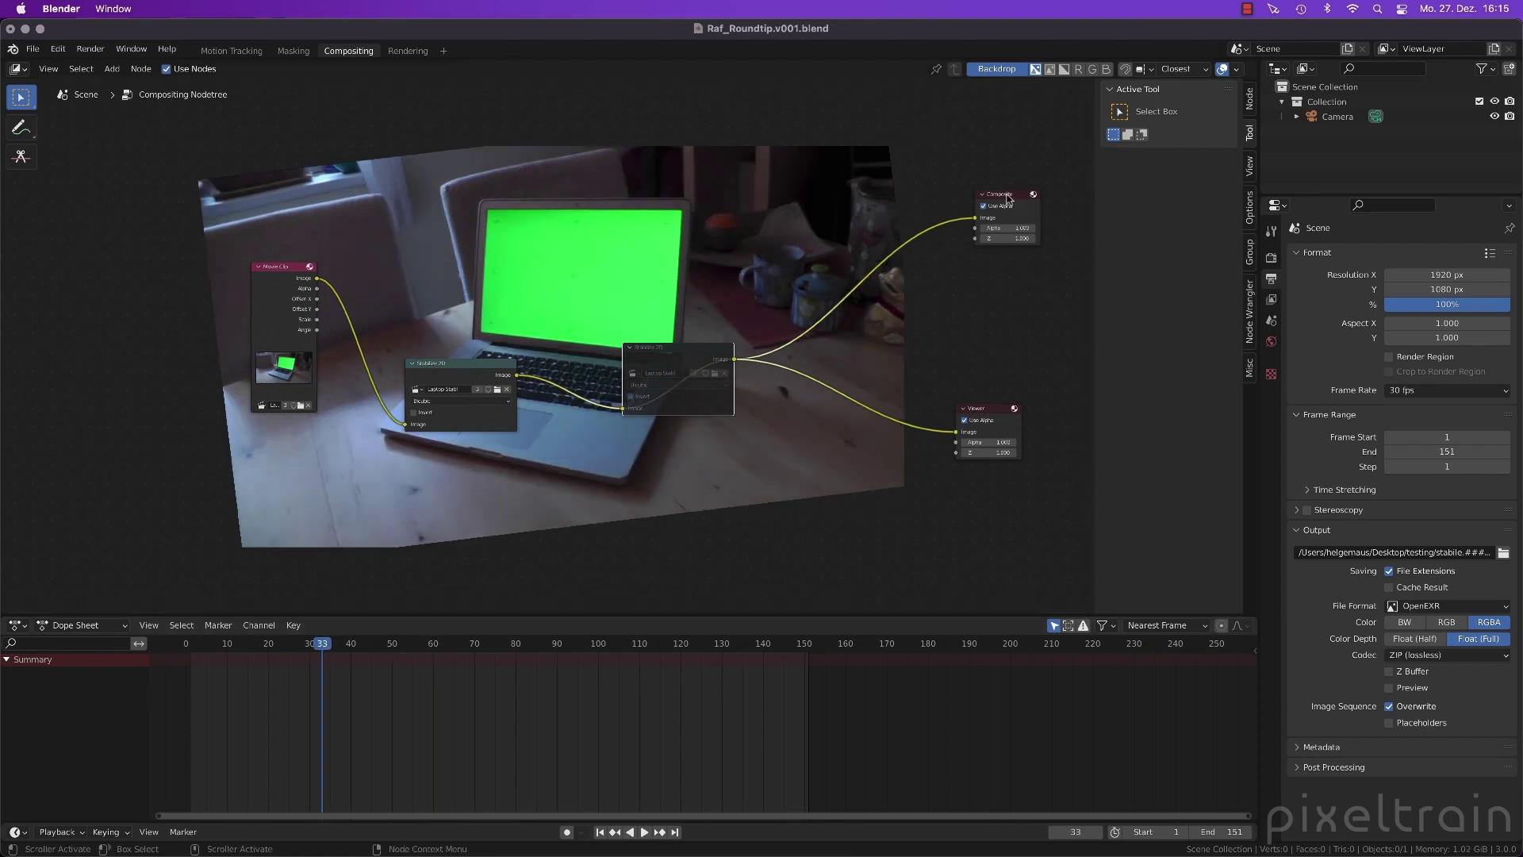
Nudge the Composite node and review the stabilized plate from frame 17 to 126
{"action": "left_click_drag", "start_coordinate": [1009, 198], "coordinate": [1003, 212]}
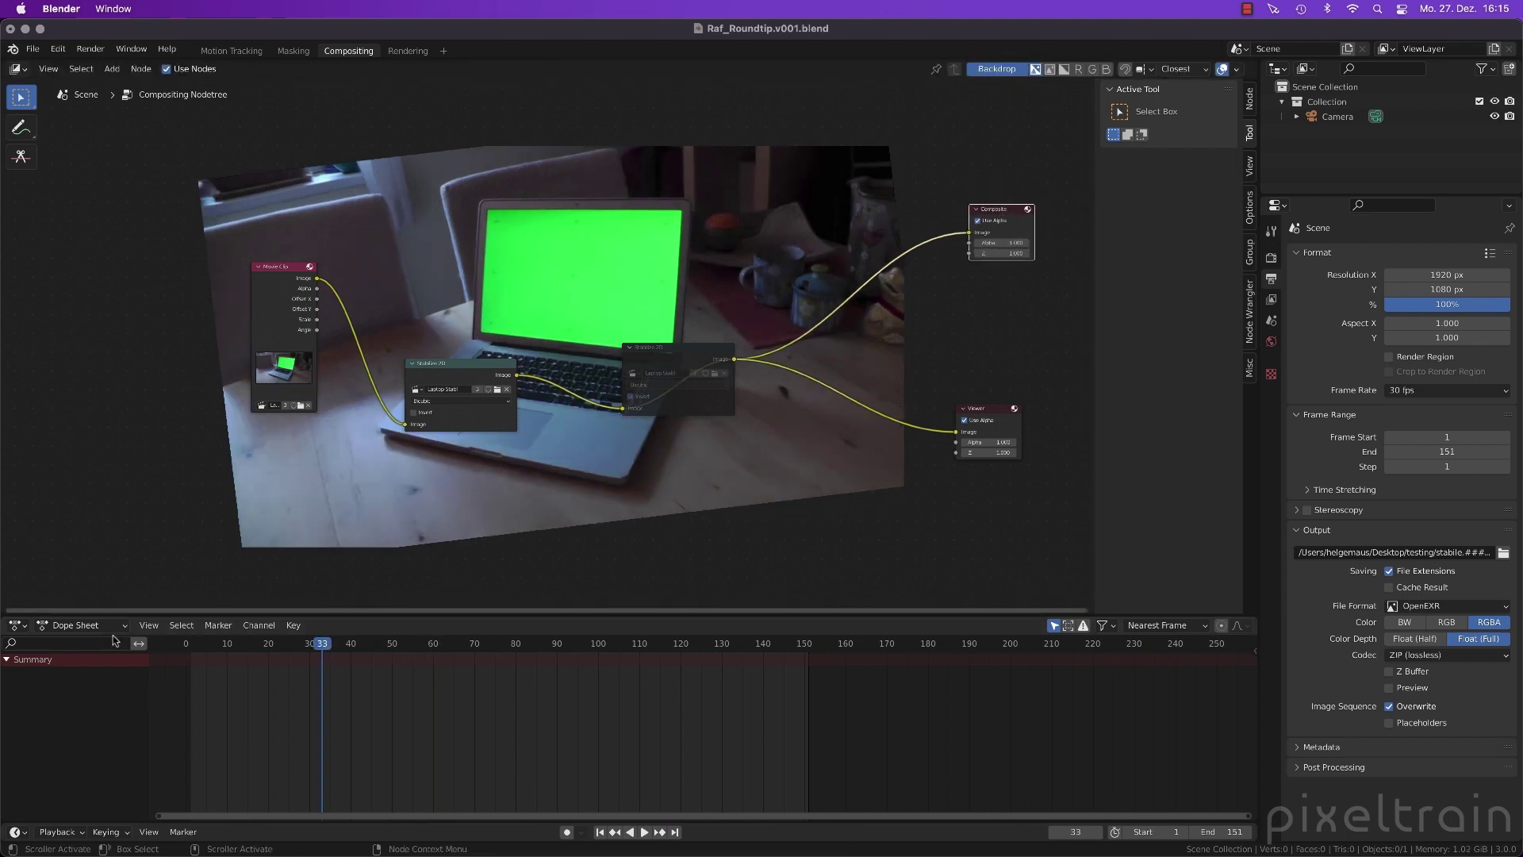
{"action": "left_click", "coordinate": [256, 643]}
{"action": "key", "text": "space"}
{"action": "left_click_drag", "start_coordinate": [278, 646], "coordinate": [702, 631]}
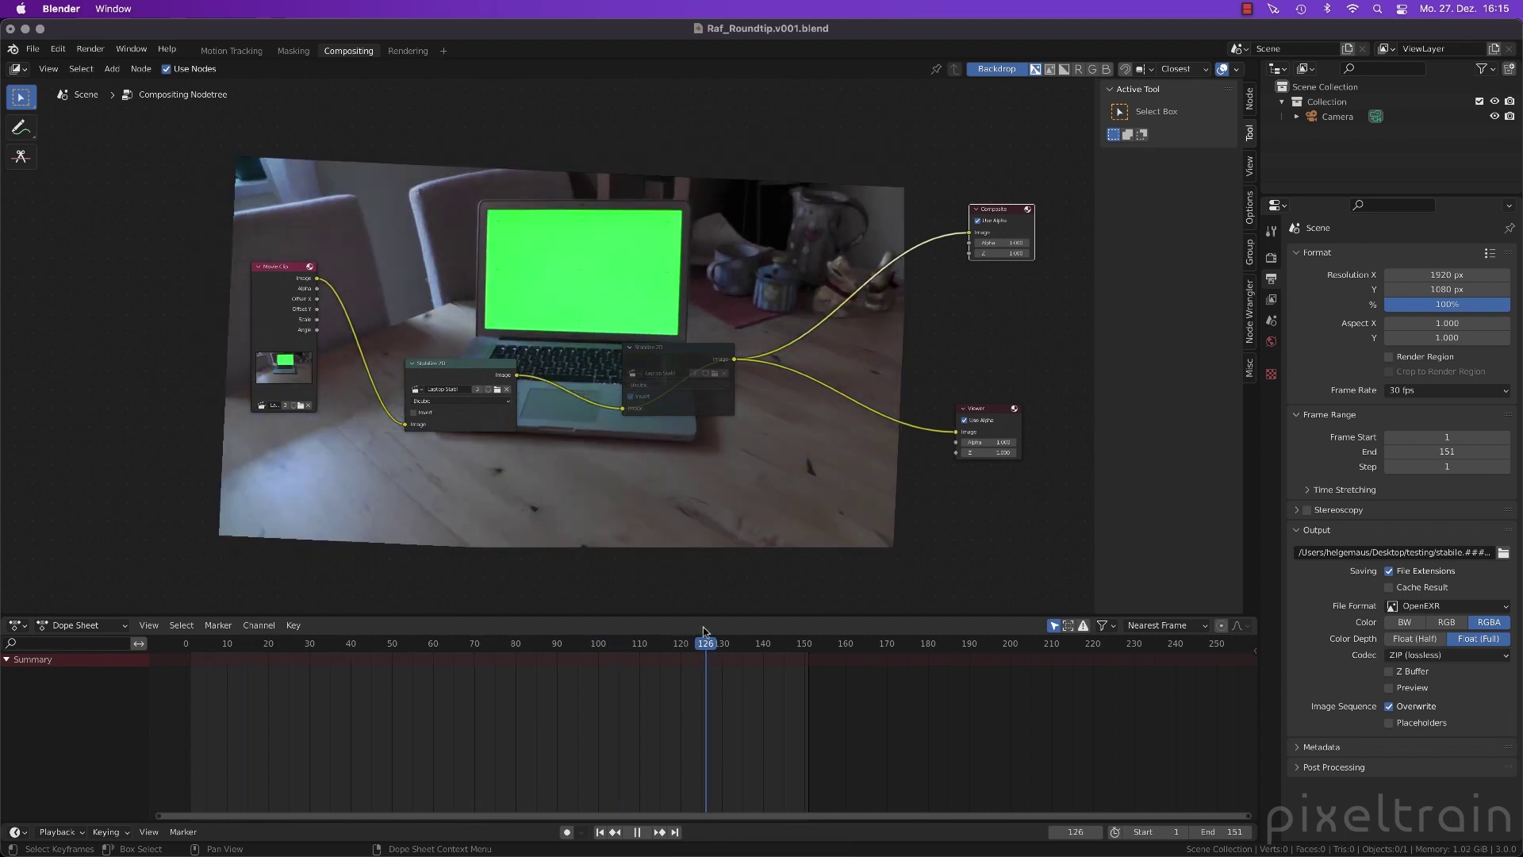
{"action": "key", "text": "space"}
{"action": "left_click", "coordinate": [1422, 555]}
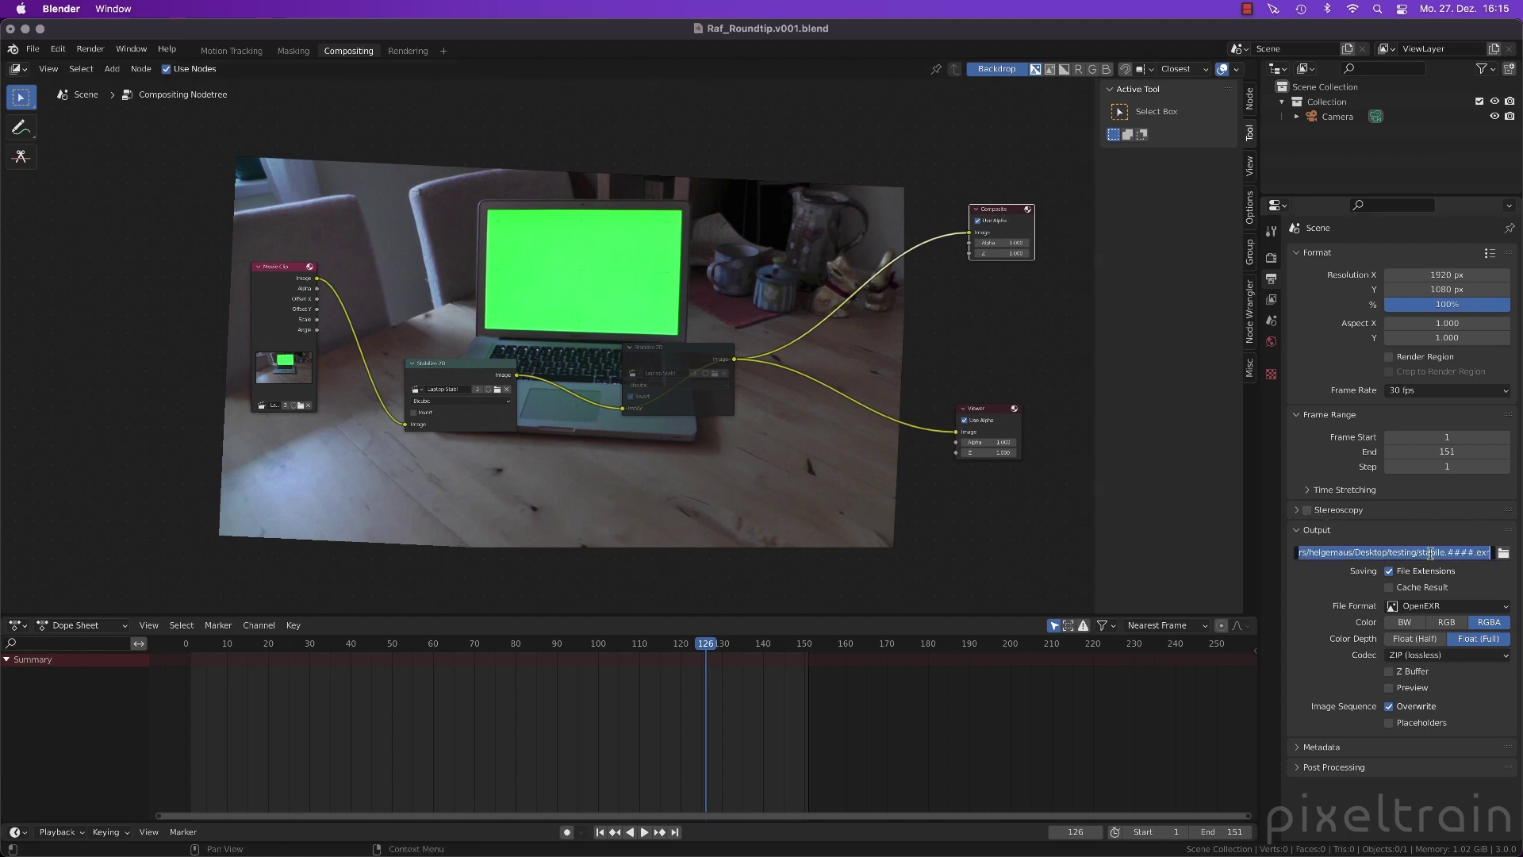
{"action": "left_click", "coordinate": [1483, 580]}
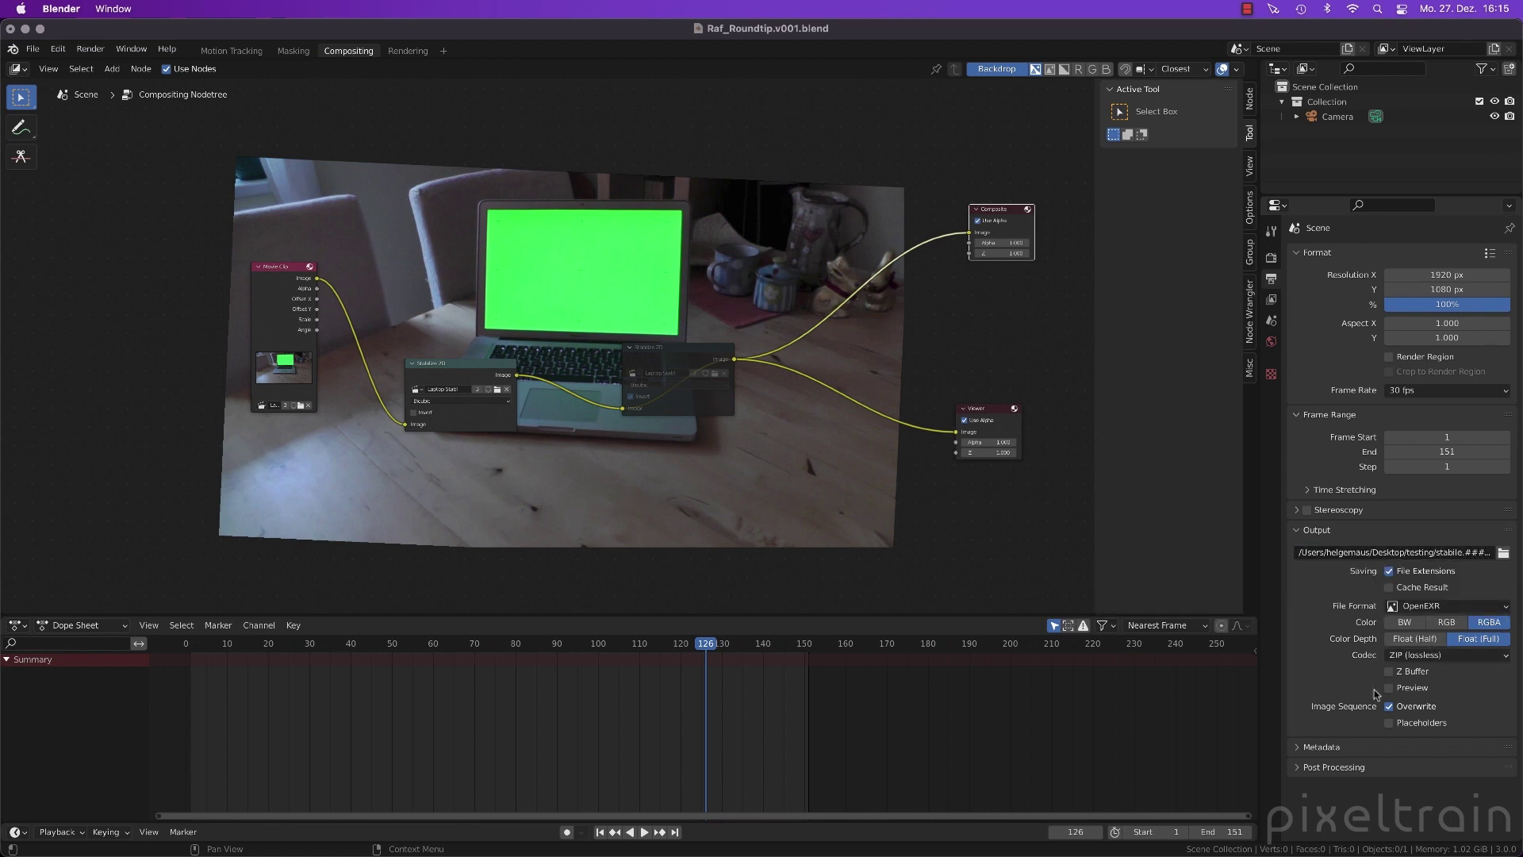
{"action": "left_click", "coordinate": [91, 48]}
{"action": "left_click_drag", "start_coordinate": [439, 647], "coordinate": [658, 650]}
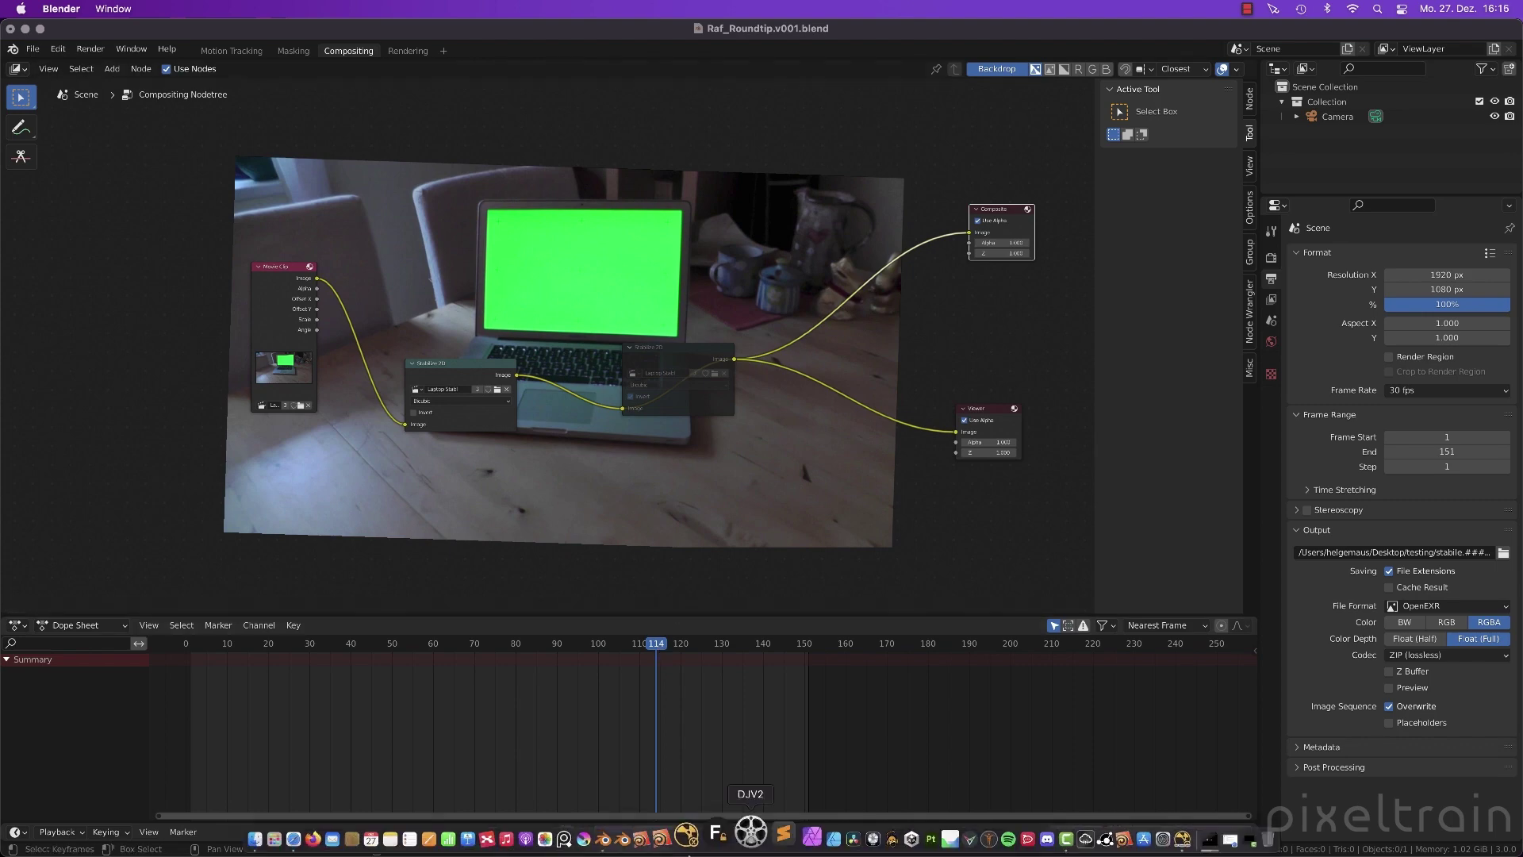
In Nuke, view Read1's stabile EXR plate fitted in a taller viewer, then clear the Properties bin
{"action": "left_click", "coordinate": [1152, 830]}
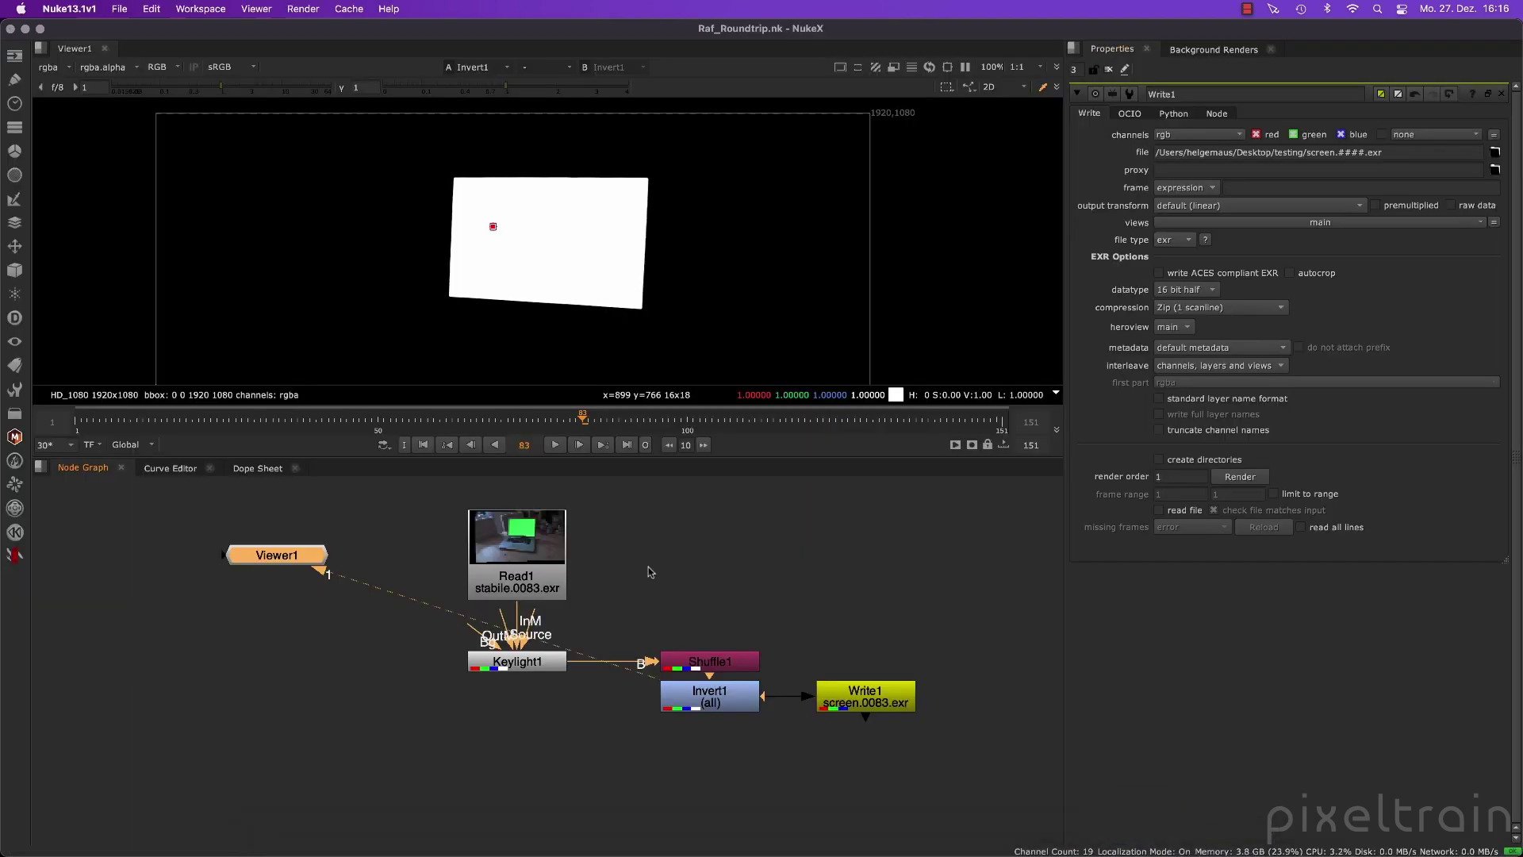
{"action": "left_click", "coordinate": [595, 574]}
{"action": "double_click", "coordinate": [501, 553]}
{"action": "key", "text": "1"}
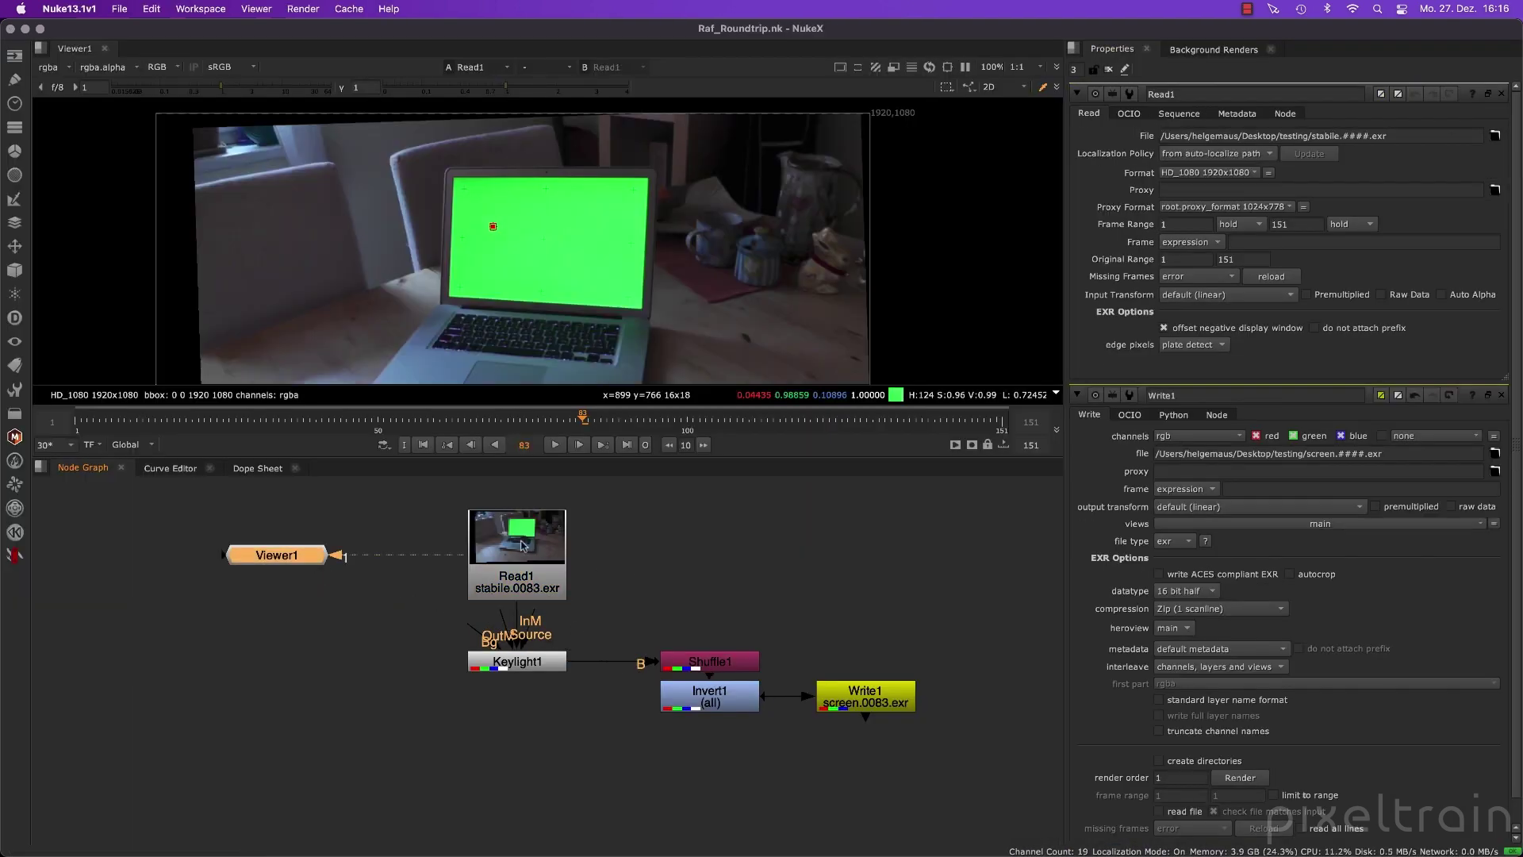
{"action": "key", "text": "f"}
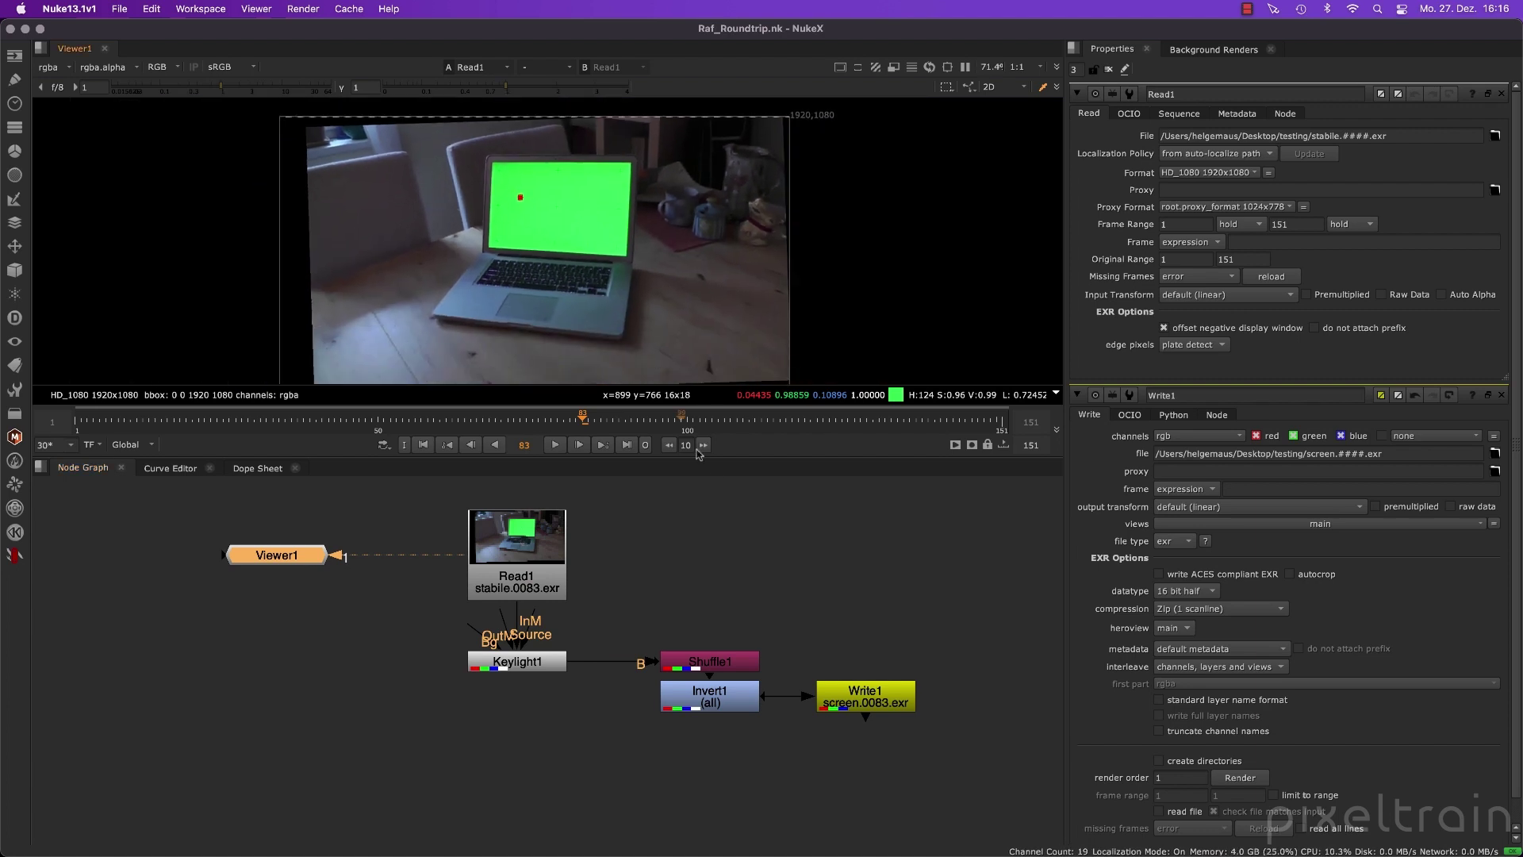
{"action": "left_click_drag", "start_coordinate": [727, 464], "coordinate": [726, 616]}
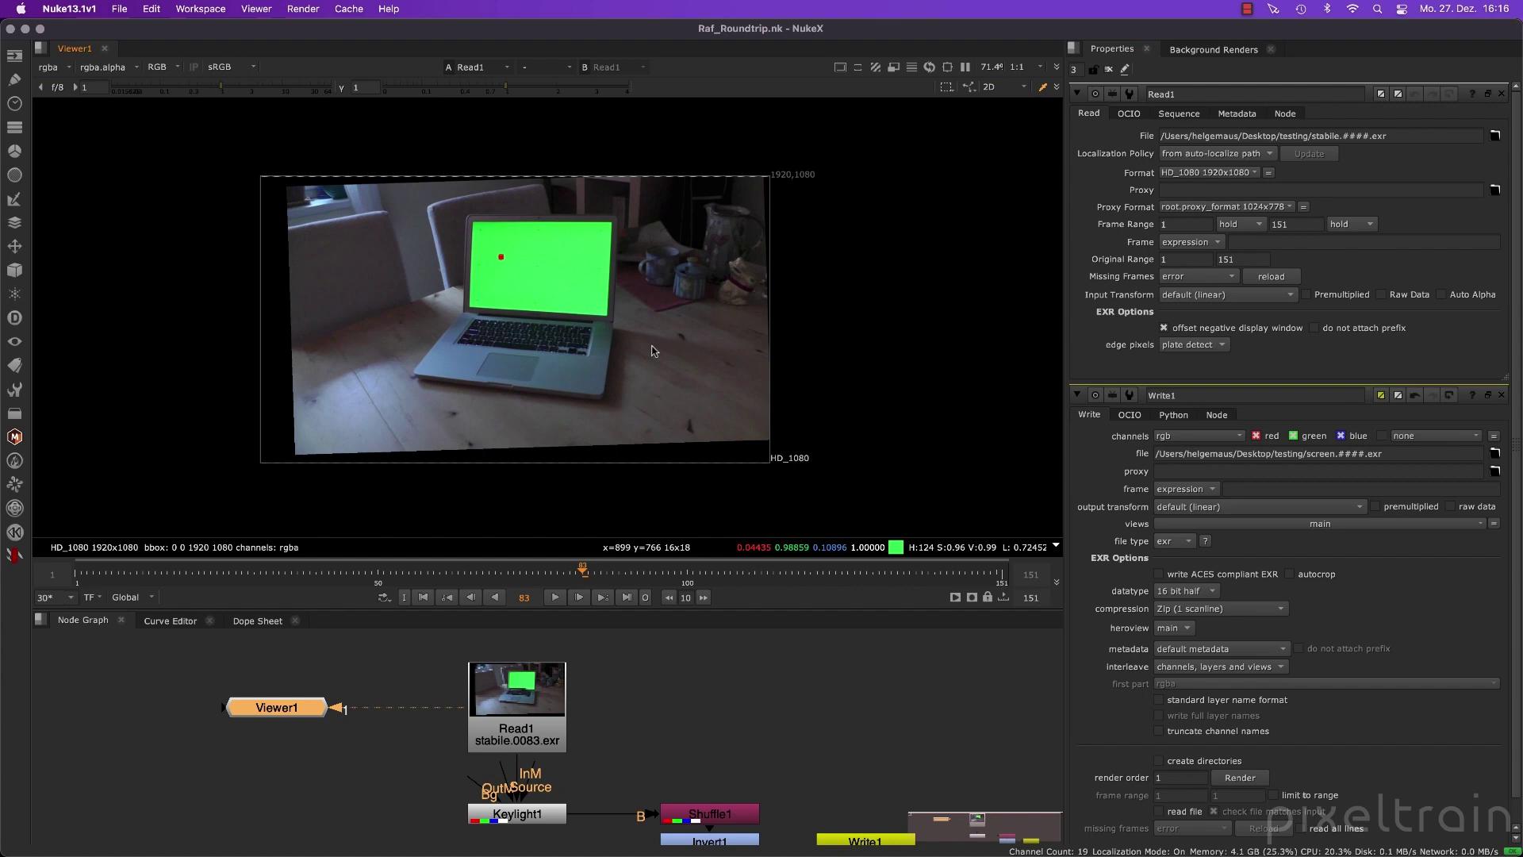
{"action": "left_click", "coordinate": [1108, 69]}
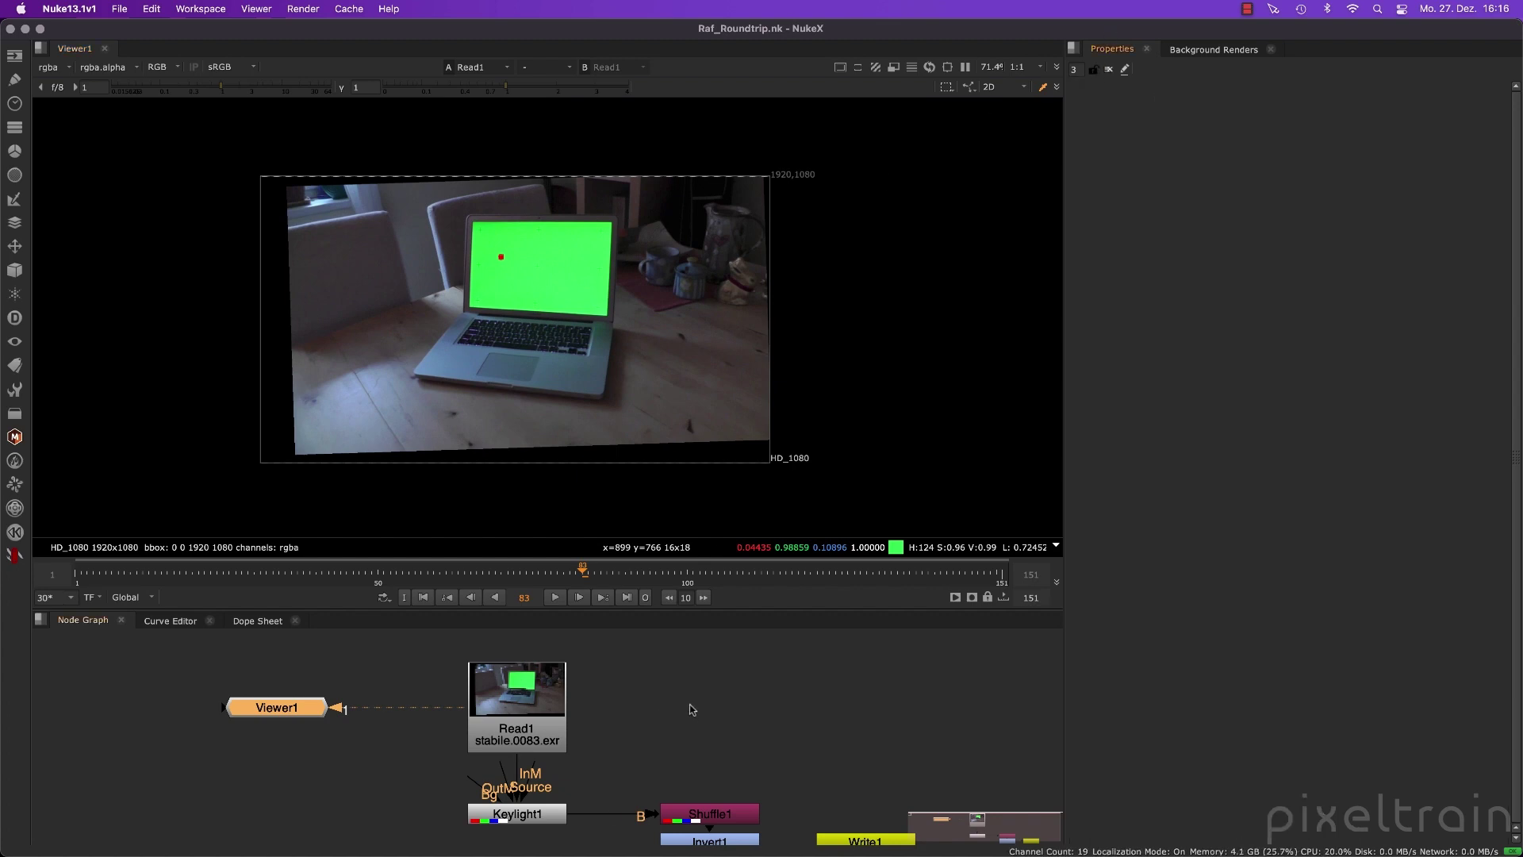
Check Project Settings for frames 1–151, 30 fps and HD_1080, then close them
{"action": "key", "text": "super+Tab"}
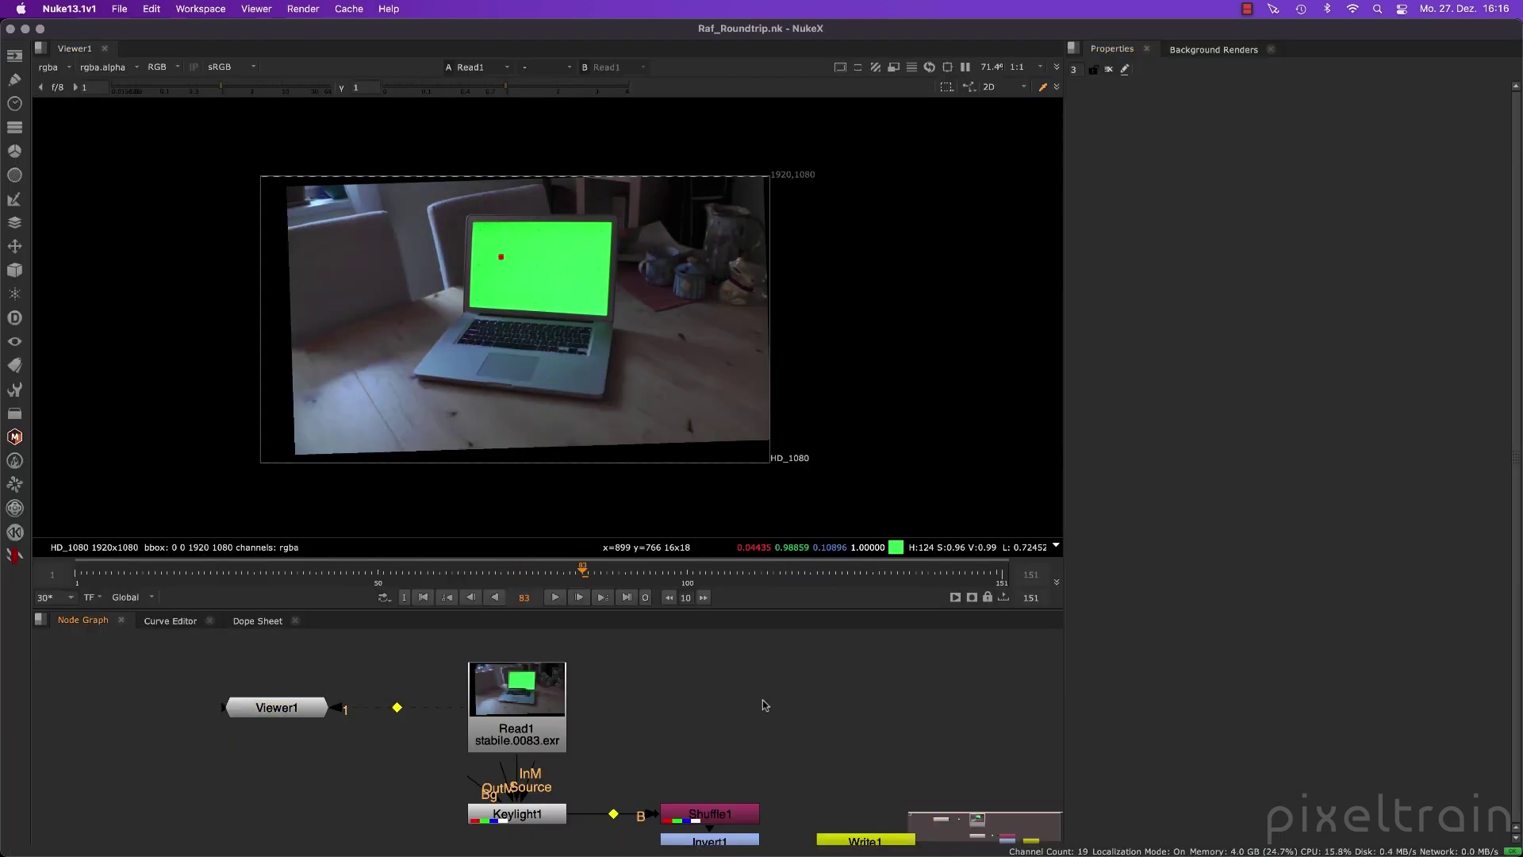
{"action": "key", "text": "s"}
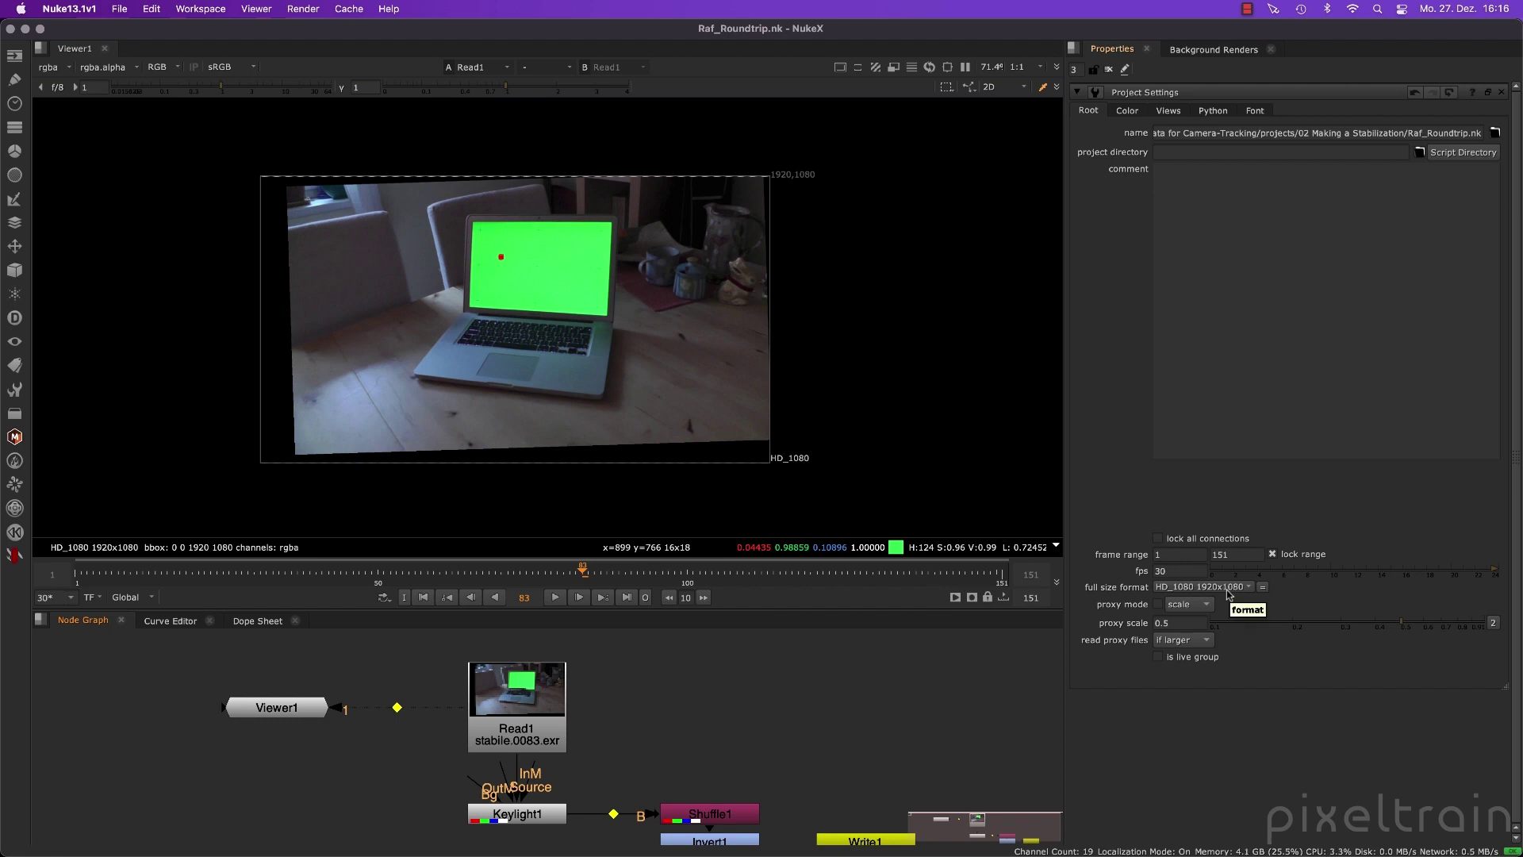
{"action": "left_click", "coordinate": [1109, 70]}
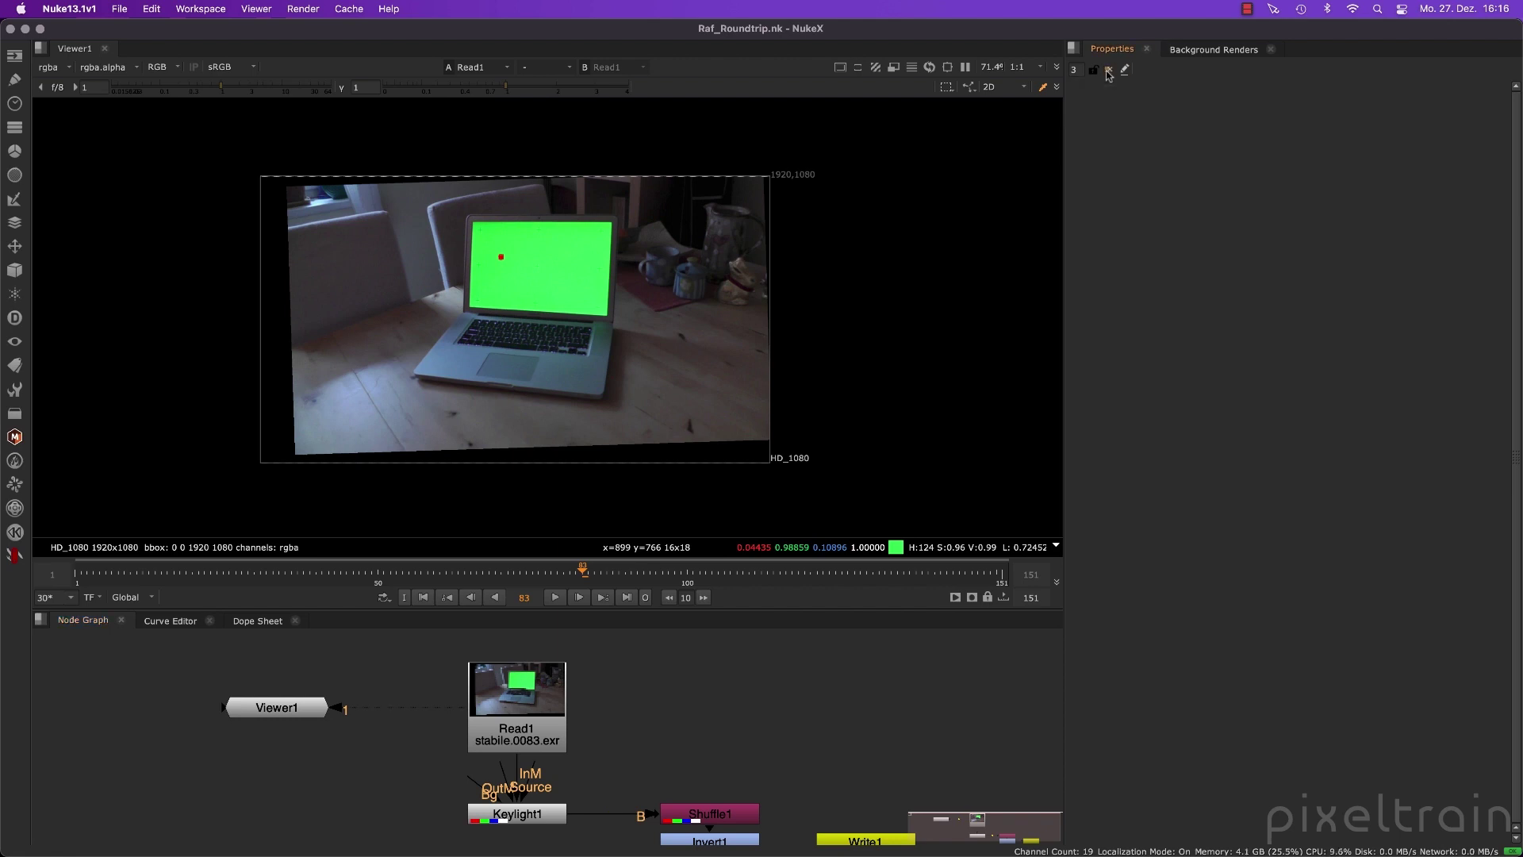
{"action": "left_click", "coordinate": [422, 598]}
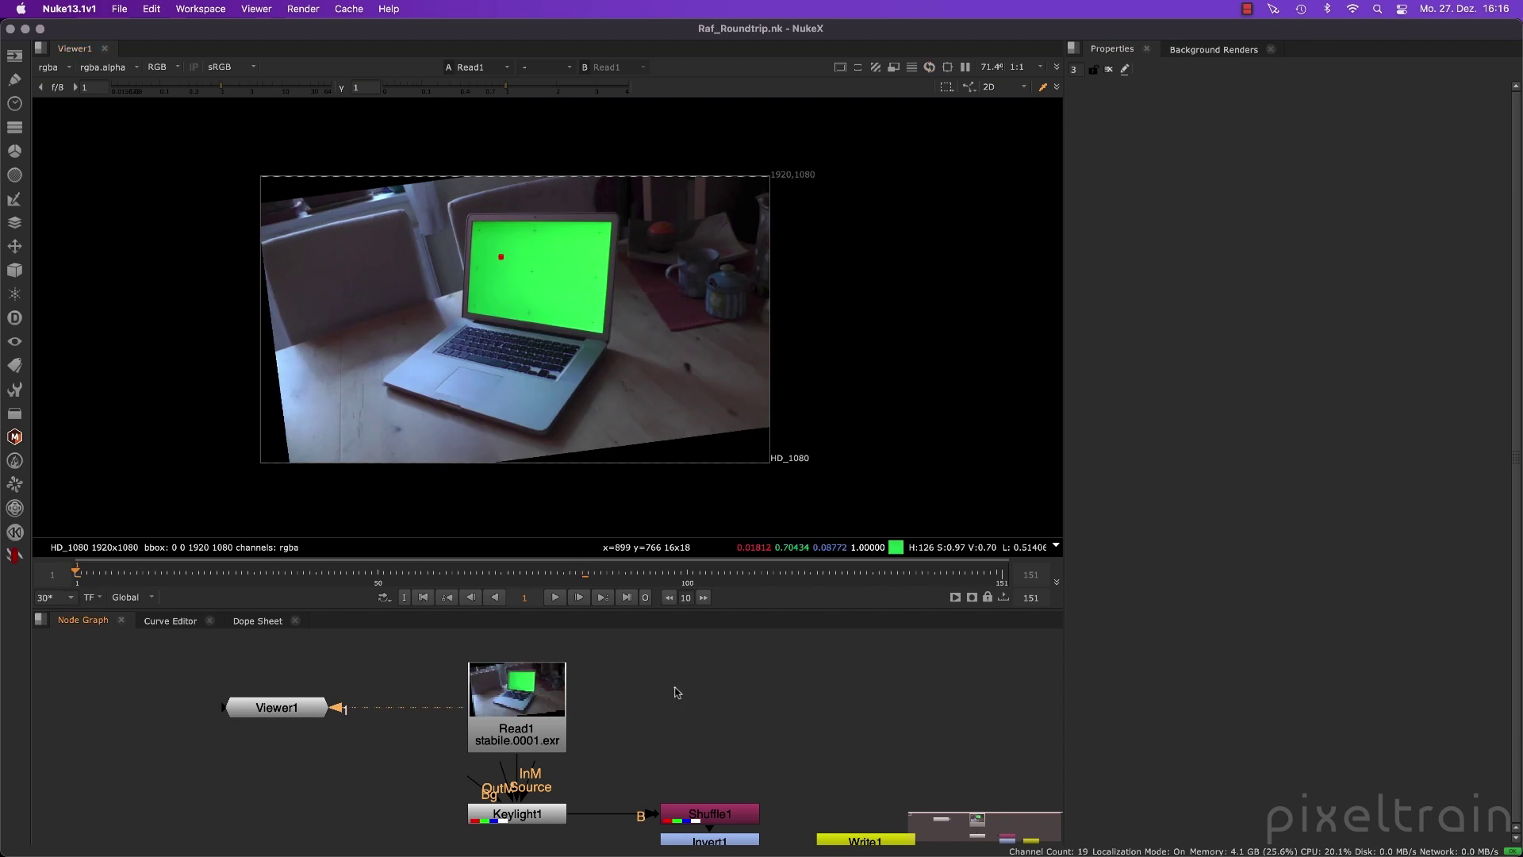
{"action": "left_click", "coordinate": [555, 597]}
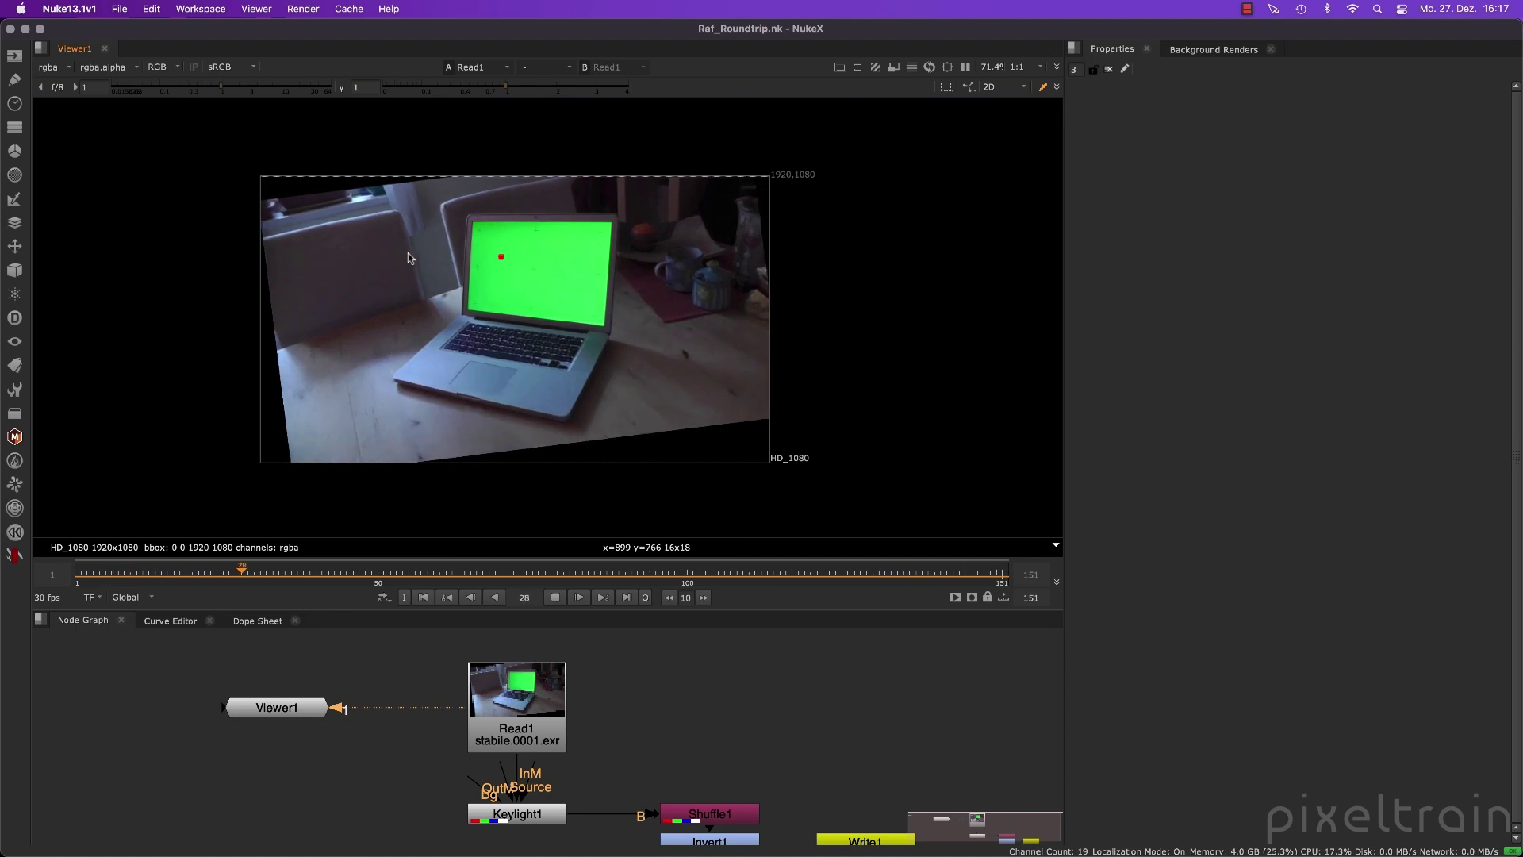
Stop at frame 90 and view Keylight1's output, toggling its alpha matte on and off
{"action": "left_click", "coordinate": [554, 597]}
{"action": "middle_click_drag", "start_coordinate": [622, 696], "coordinate": [644, 640]}
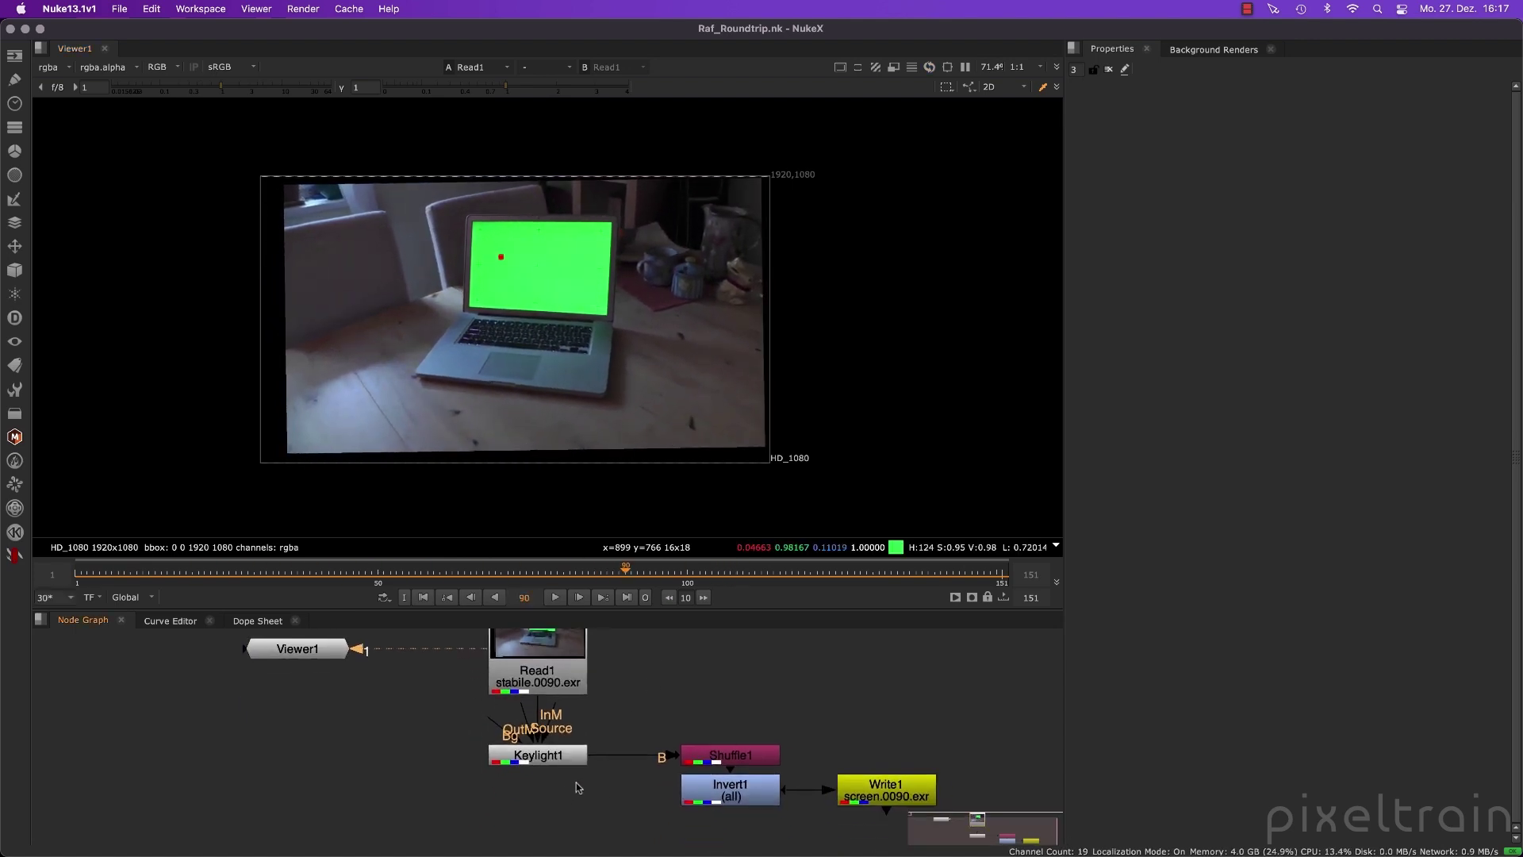
{"action": "double_click", "coordinate": [539, 762]}
{"action": "key", "text": "1"}
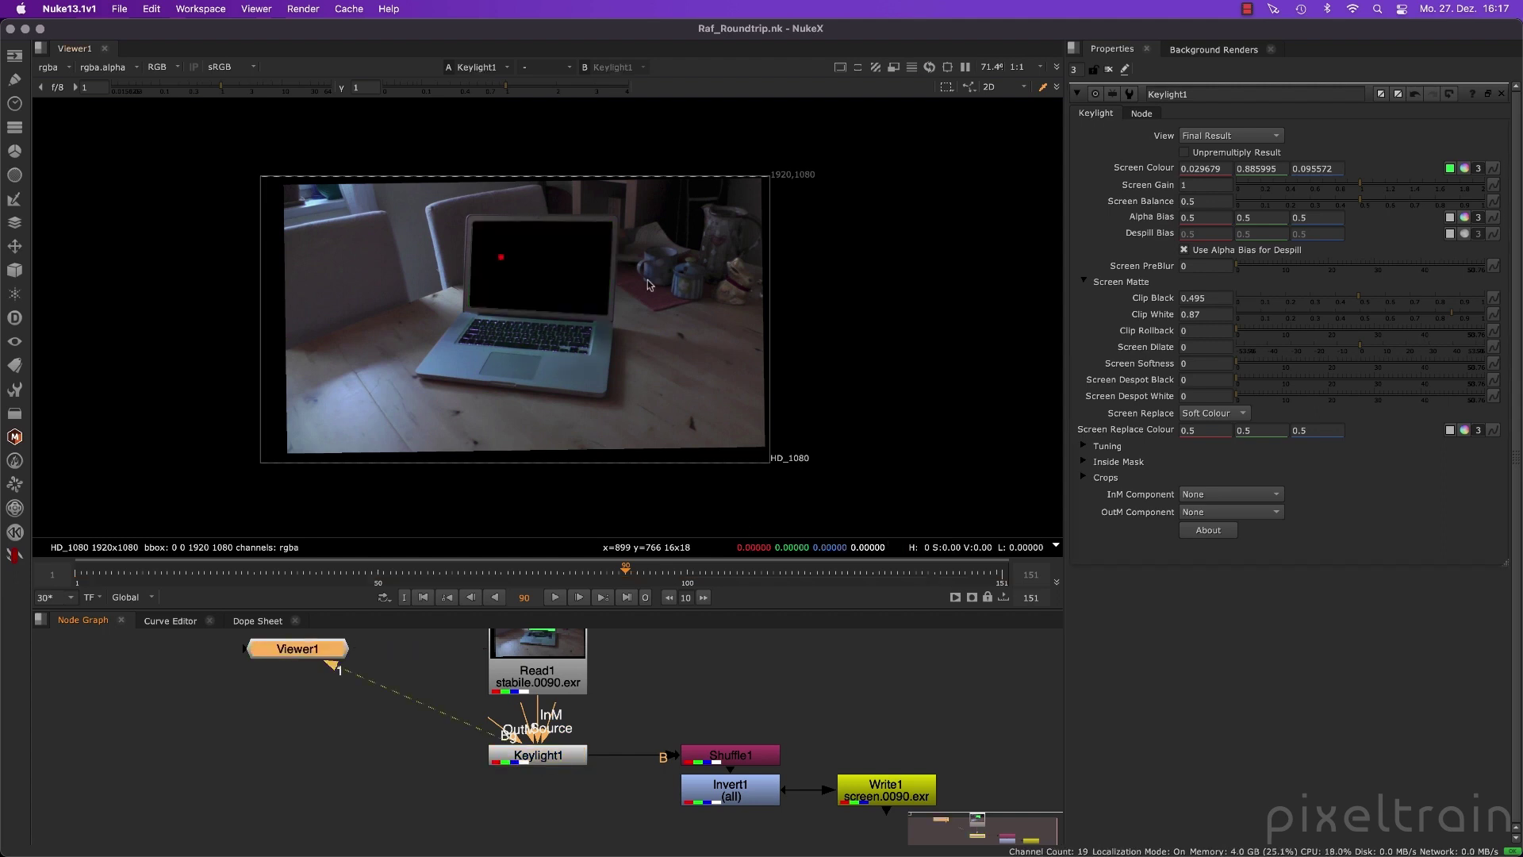
{"action": "key", "text": "a"}
{"action": "key", "text": "a"}
{"action": "key", "text": "a"}
{"action": "key", "text": "a"}
{"action": "key", "text": "a"}
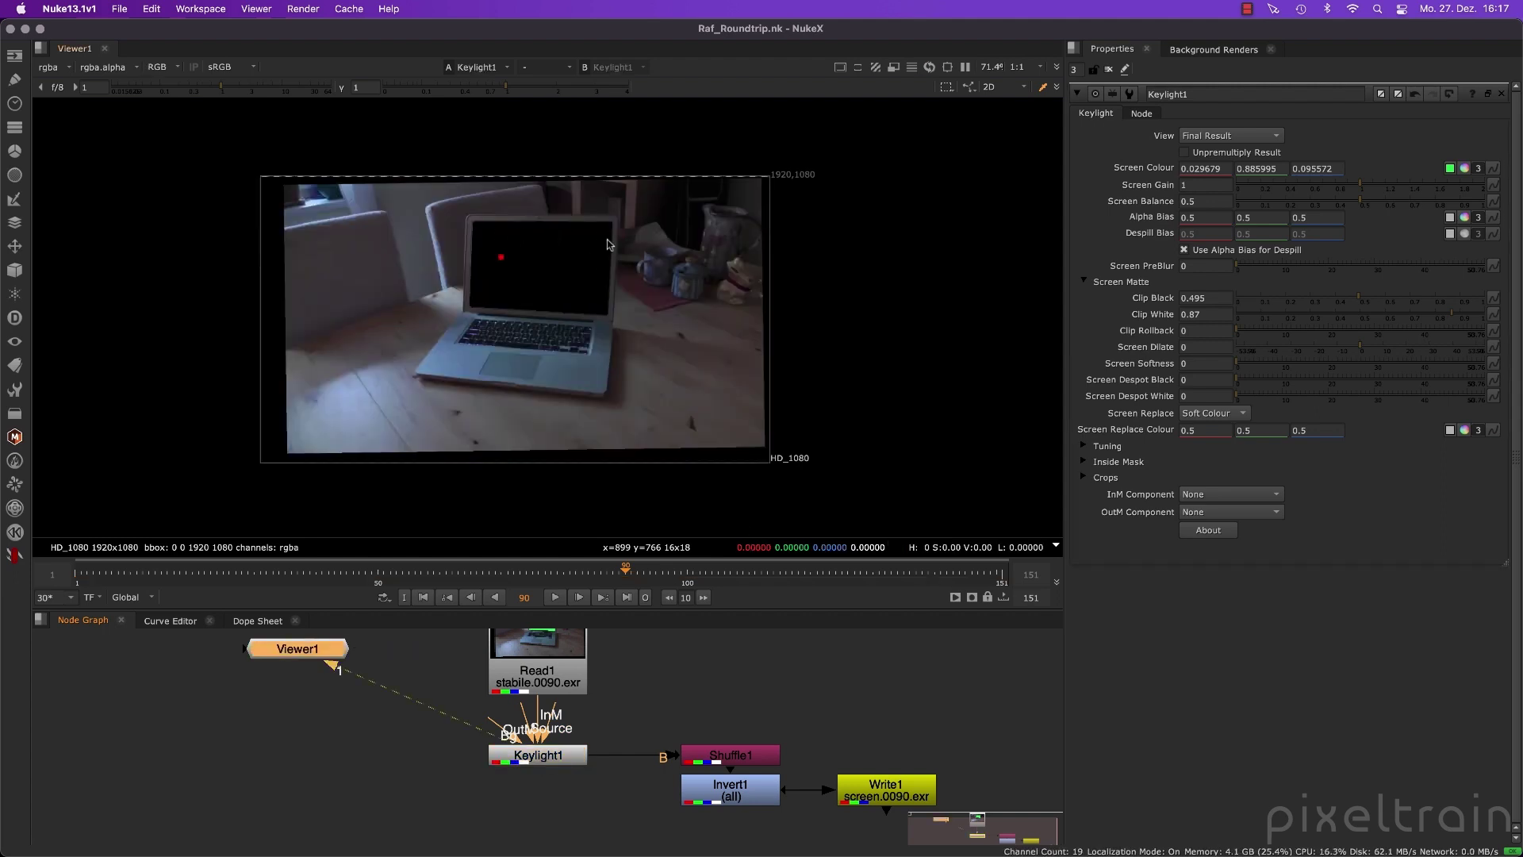
{"action": "key", "text": "a"}
{"action": "key", "text": "a"}
{"action": "key", "text": "a"}
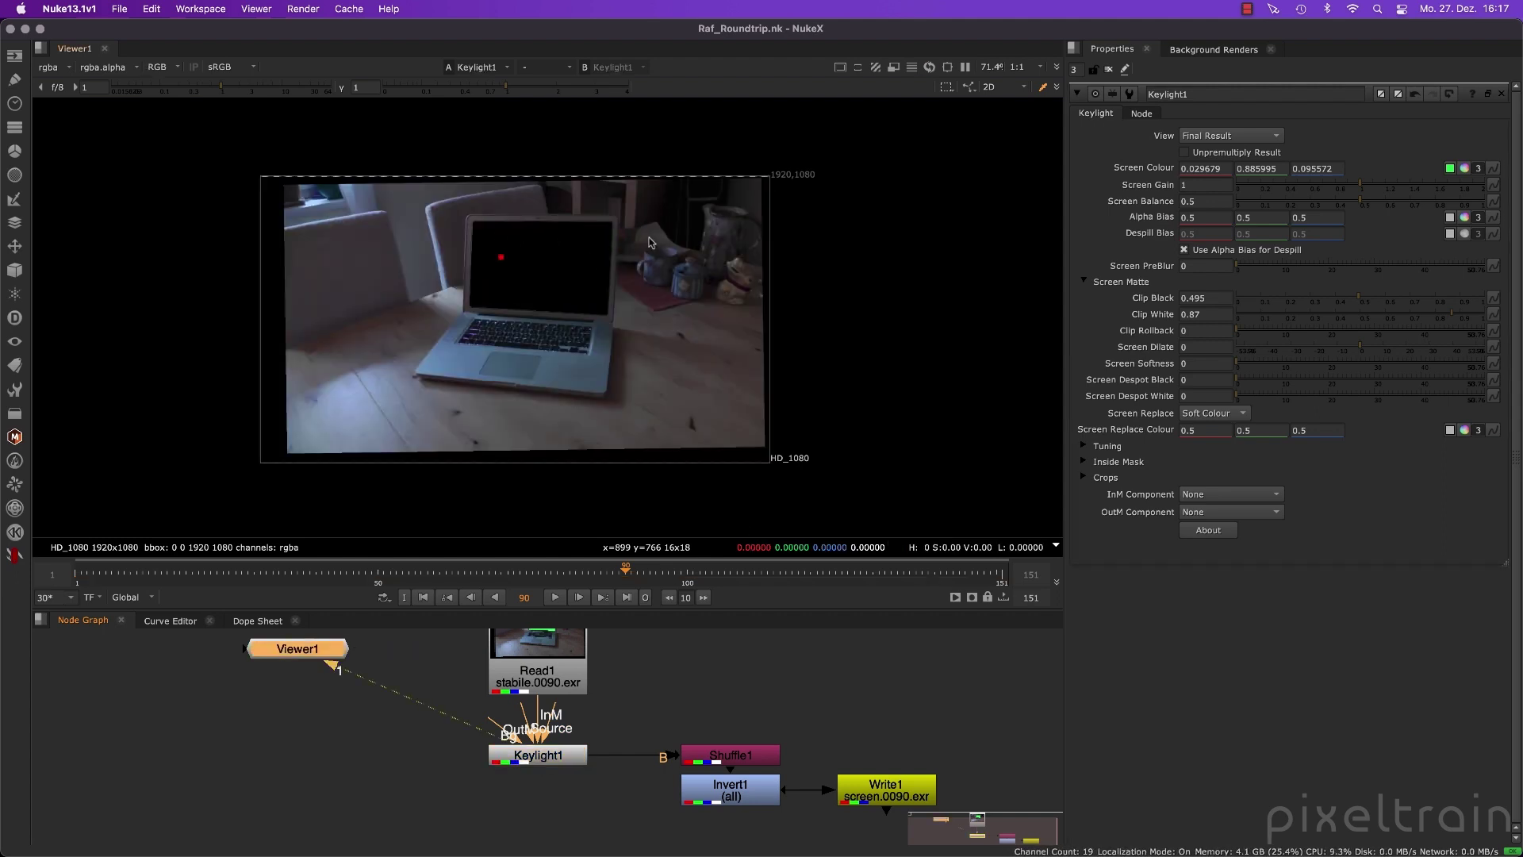
{"action": "middle_click_drag", "start_coordinate": [681, 712], "coordinate": [464, 684]}
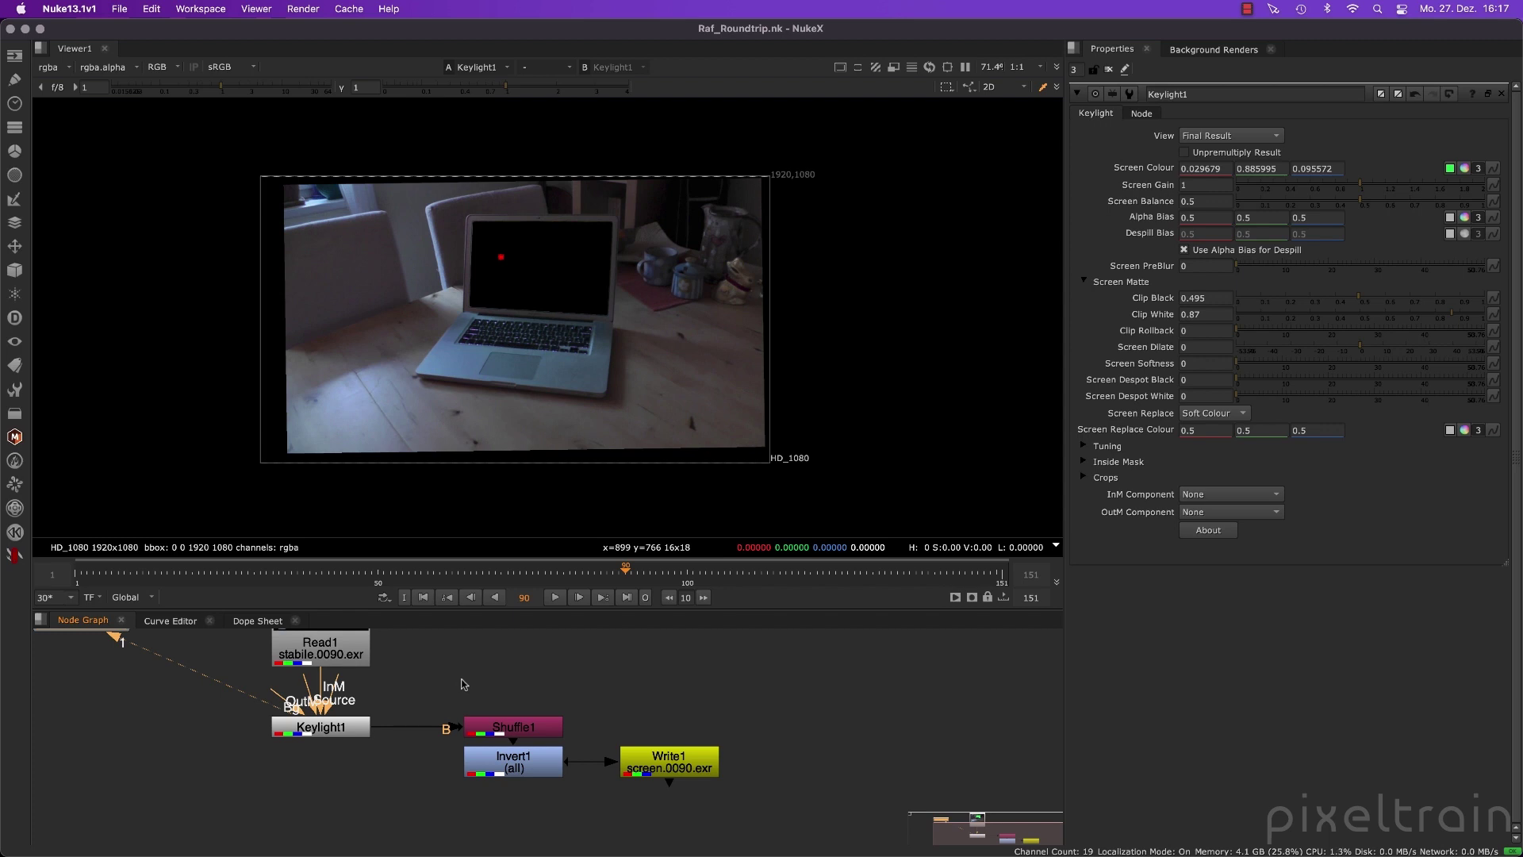
Open Shuffle1 and Invert1, view Invert1's white screen matte, and toggle Invert1 off and on
{"action": "double_click", "coordinate": [559, 726]}
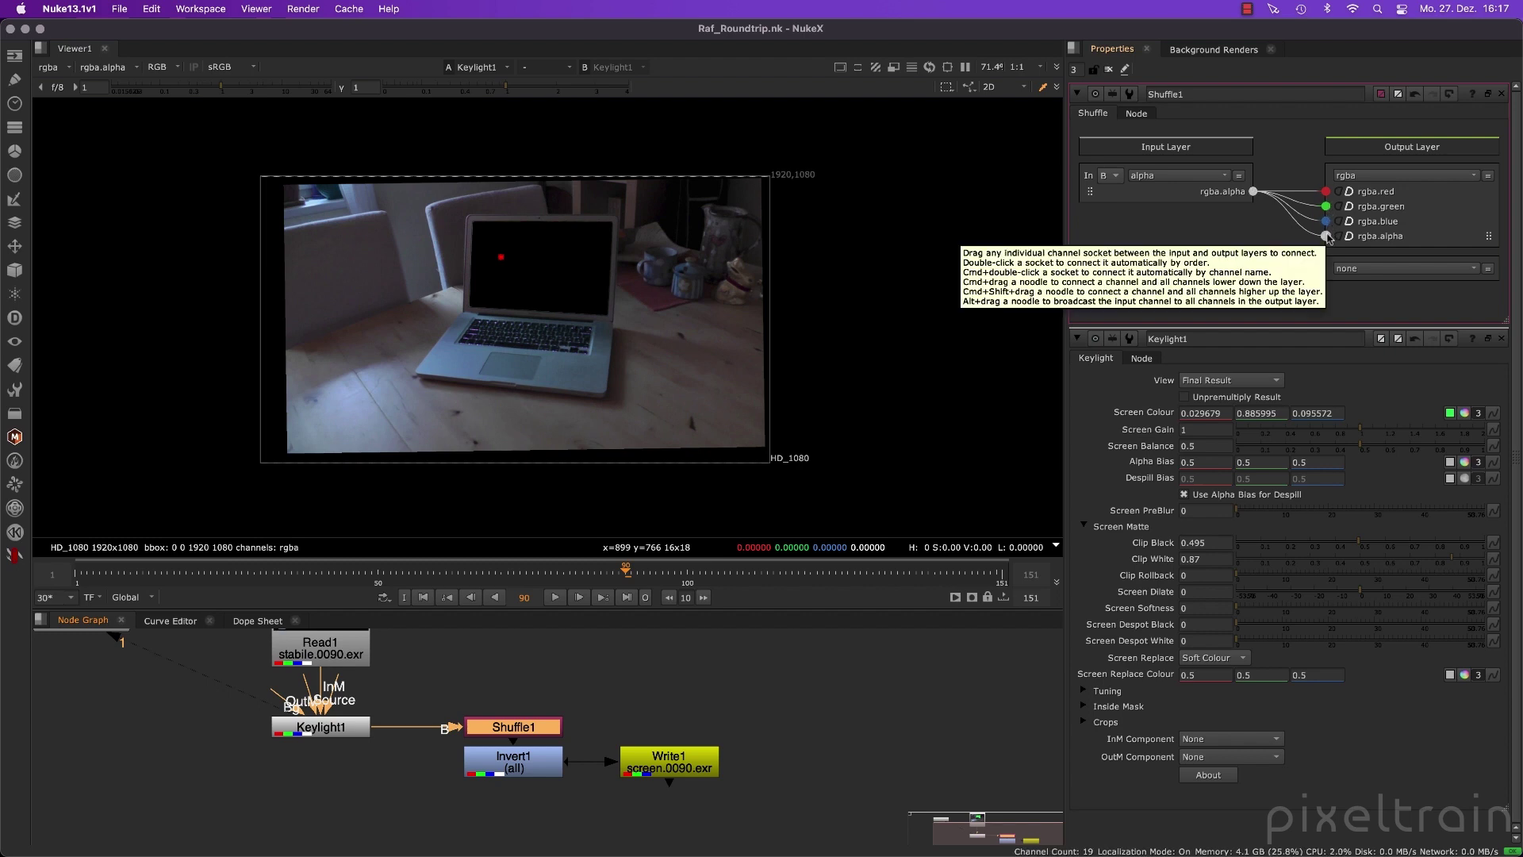
{"action": "double_click", "coordinate": [521, 764]}
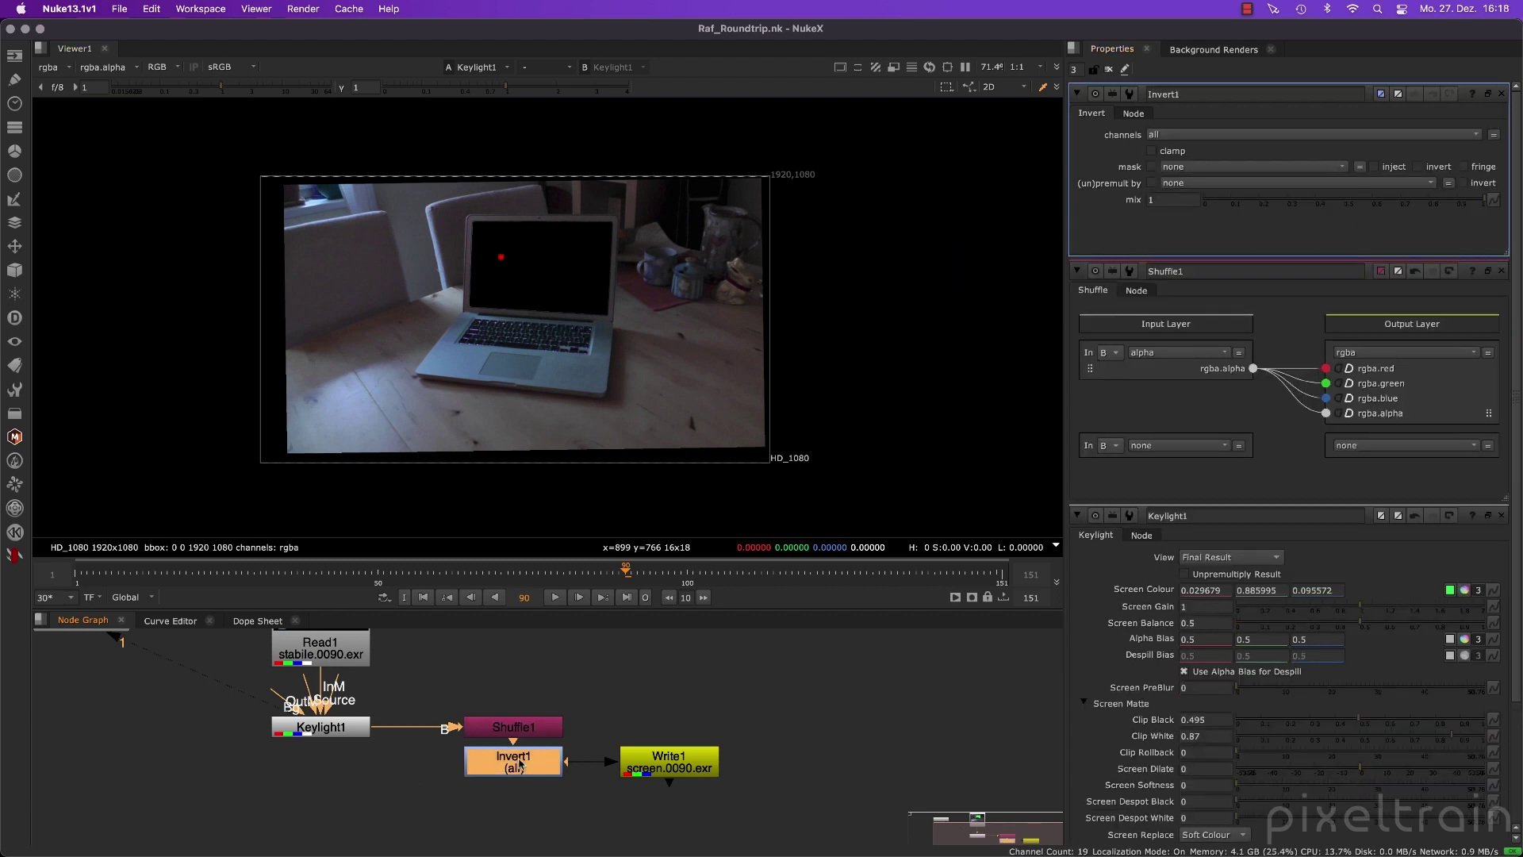
{"action": "left_click", "coordinate": [521, 737]}
{"action": "key", "text": "1"}
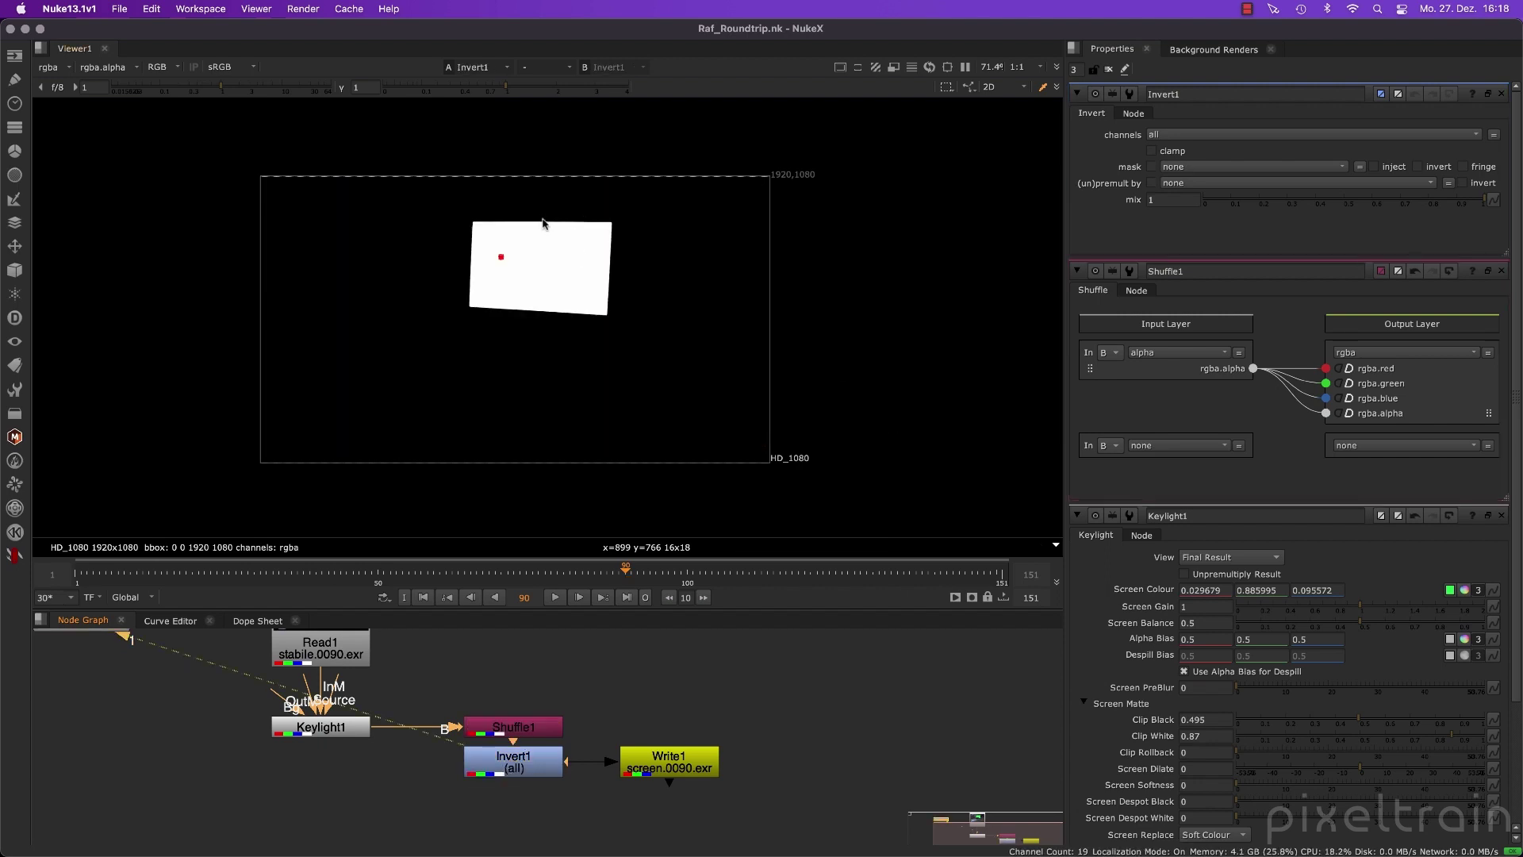
{"action": "left_click", "coordinate": [527, 765]}
{"action": "key", "text": "d"}
{"action": "key", "text": "d"}
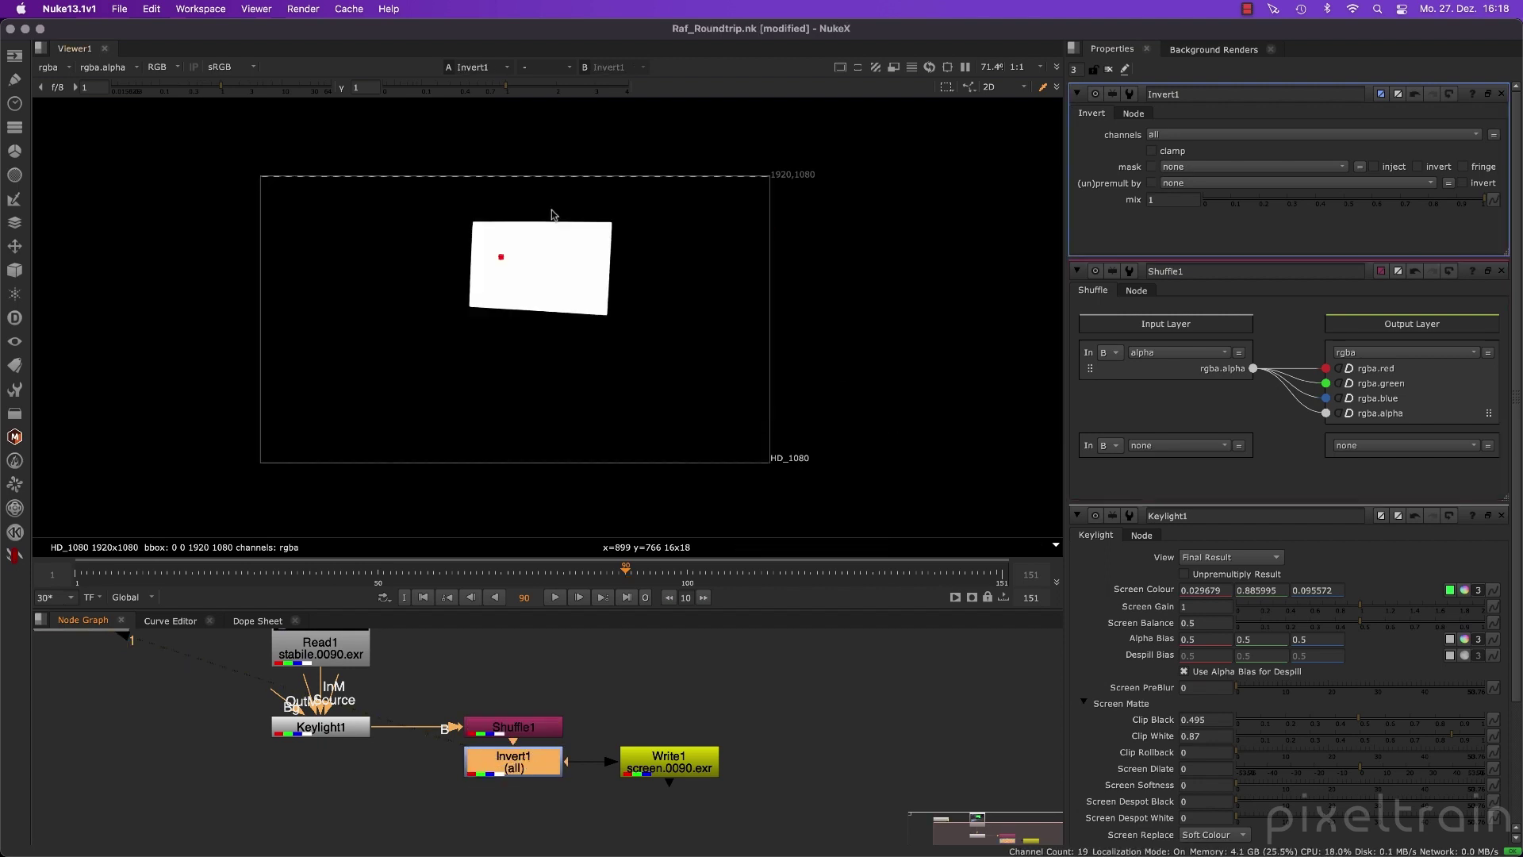
{"action": "key", "text": "d"}
{"action": "key", "text": "d"}
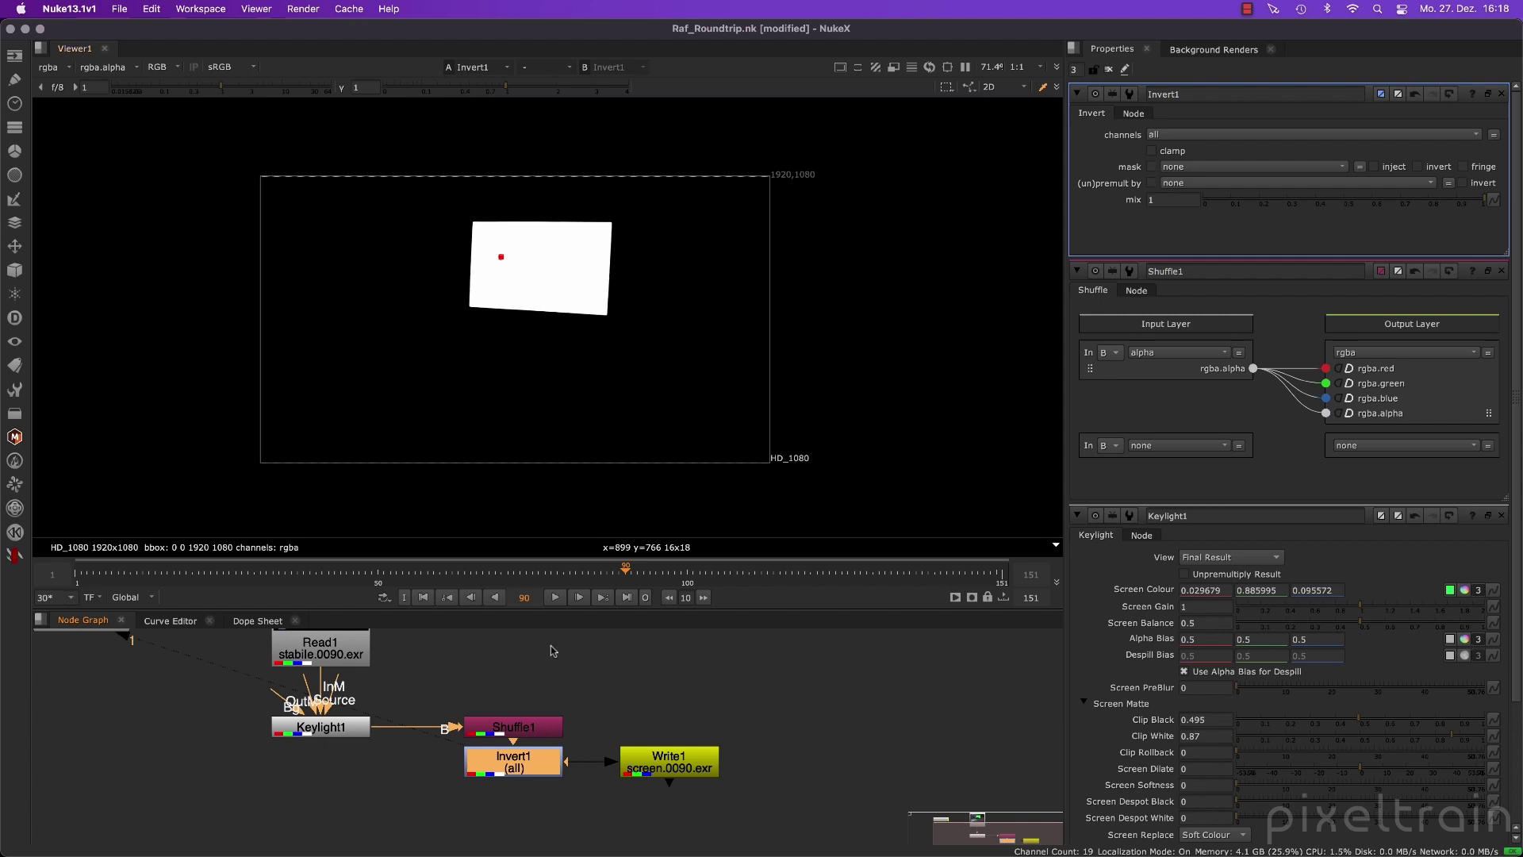
Check Write1's screen.####.exr output path, close the Invert1 and Shuffle1 panels, and switch to Blender
{"action": "double_click", "coordinate": [678, 760]}
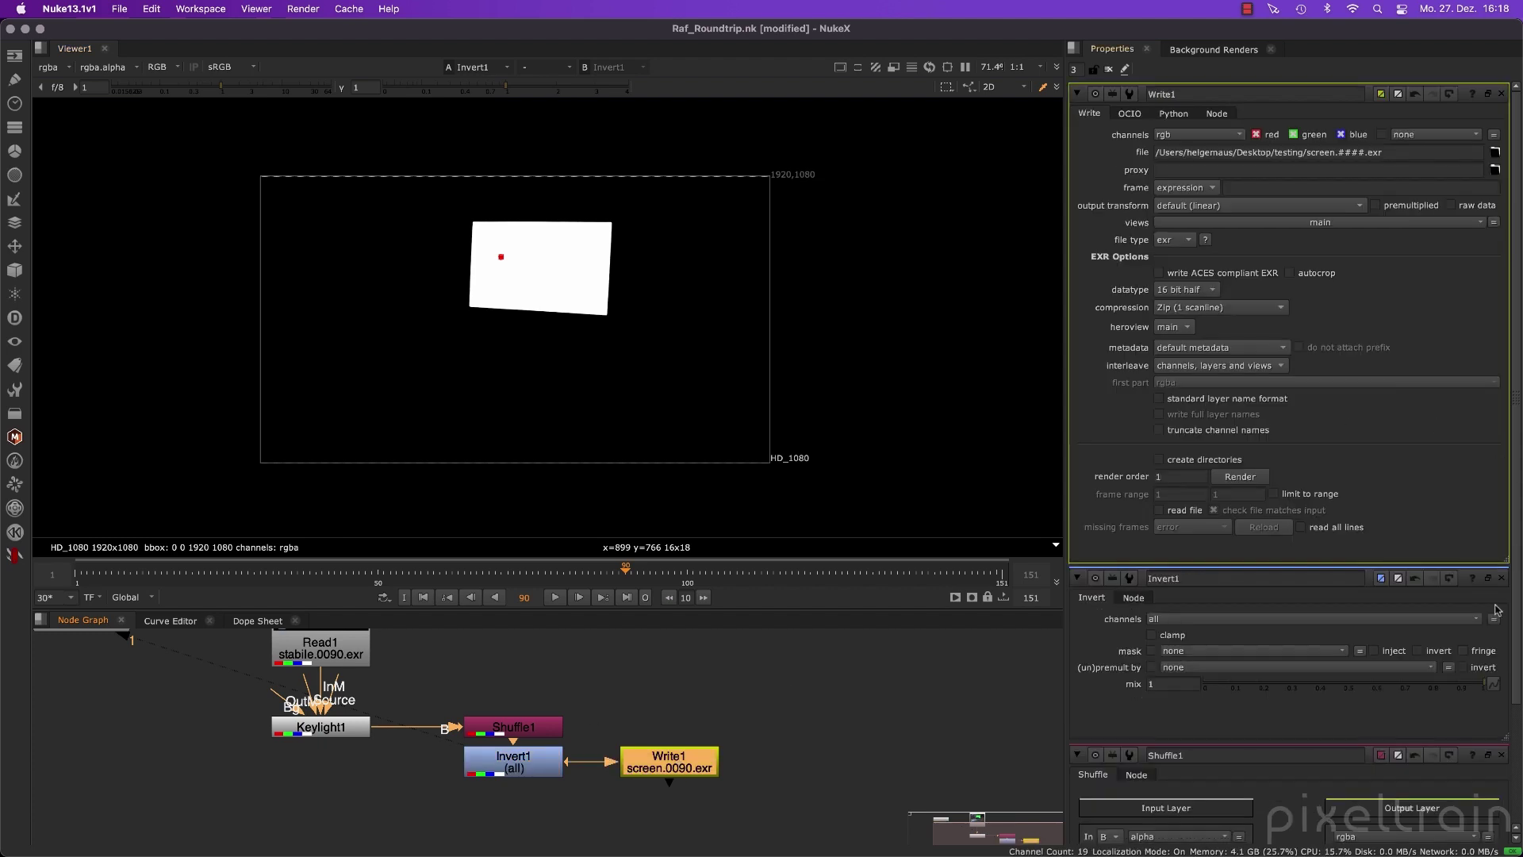
{"action": "left_click", "coordinate": [1500, 579]}
{"action": "left_click", "coordinate": [1501, 579]}
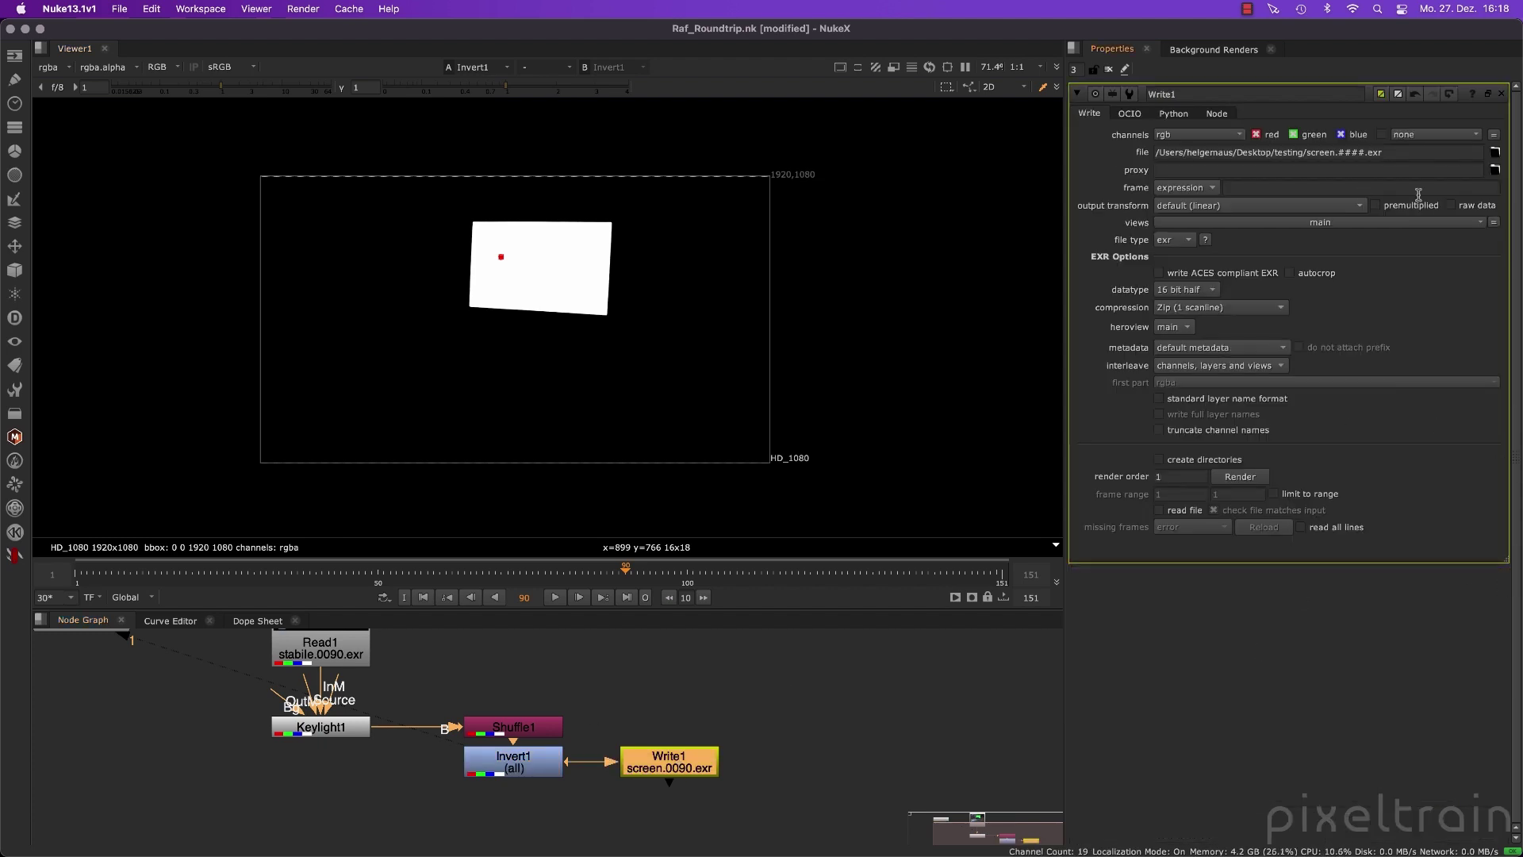
{"action": "left_click_drag", "start_coordinate": [1307, 153], "coordinate": [1399, 157]}
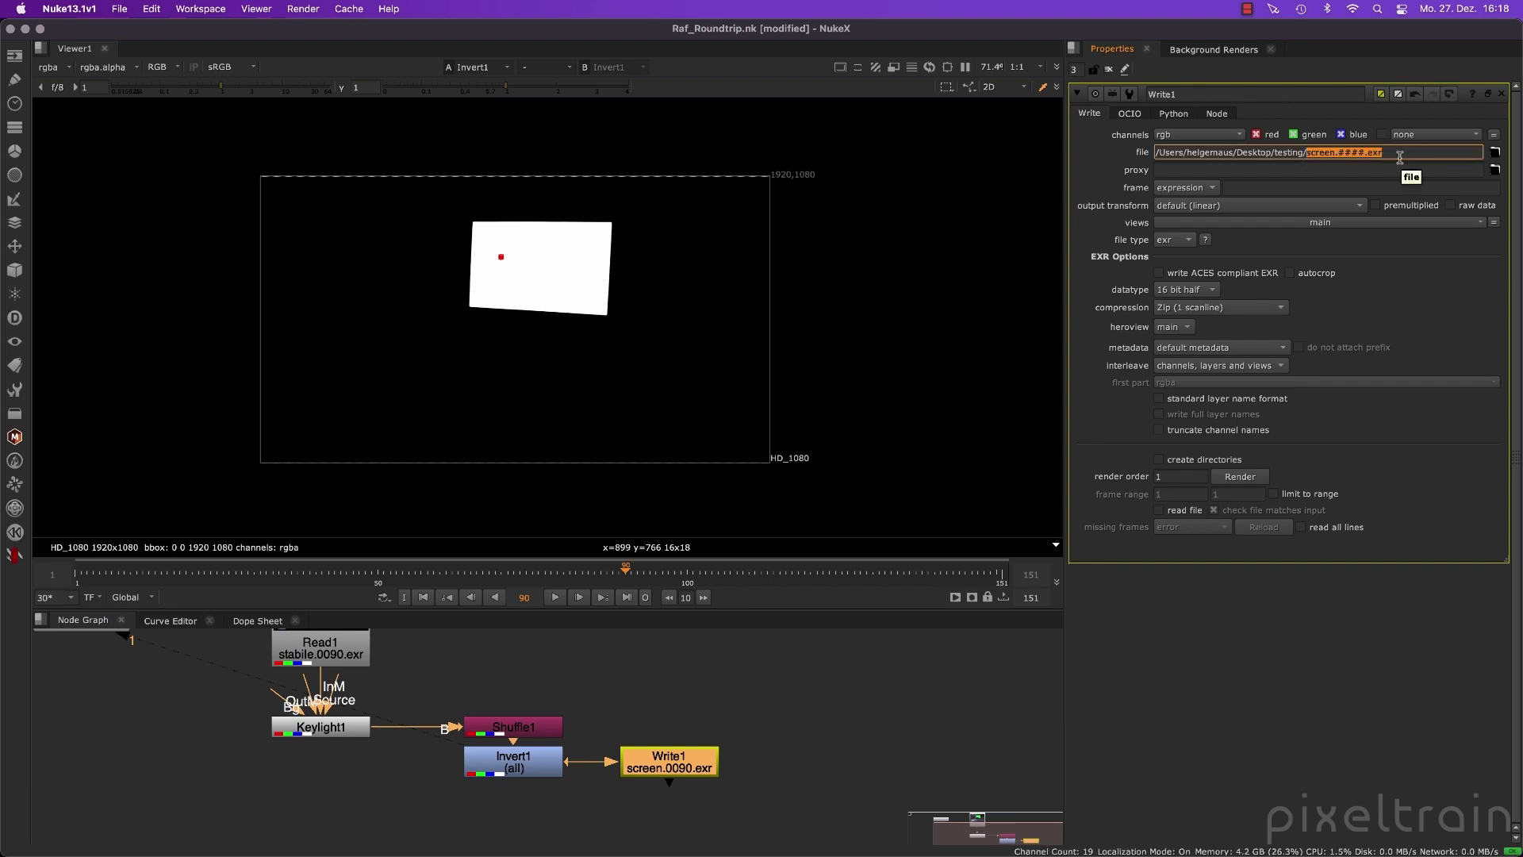
{"action": "left_click", "coordinate": [843, 730]}
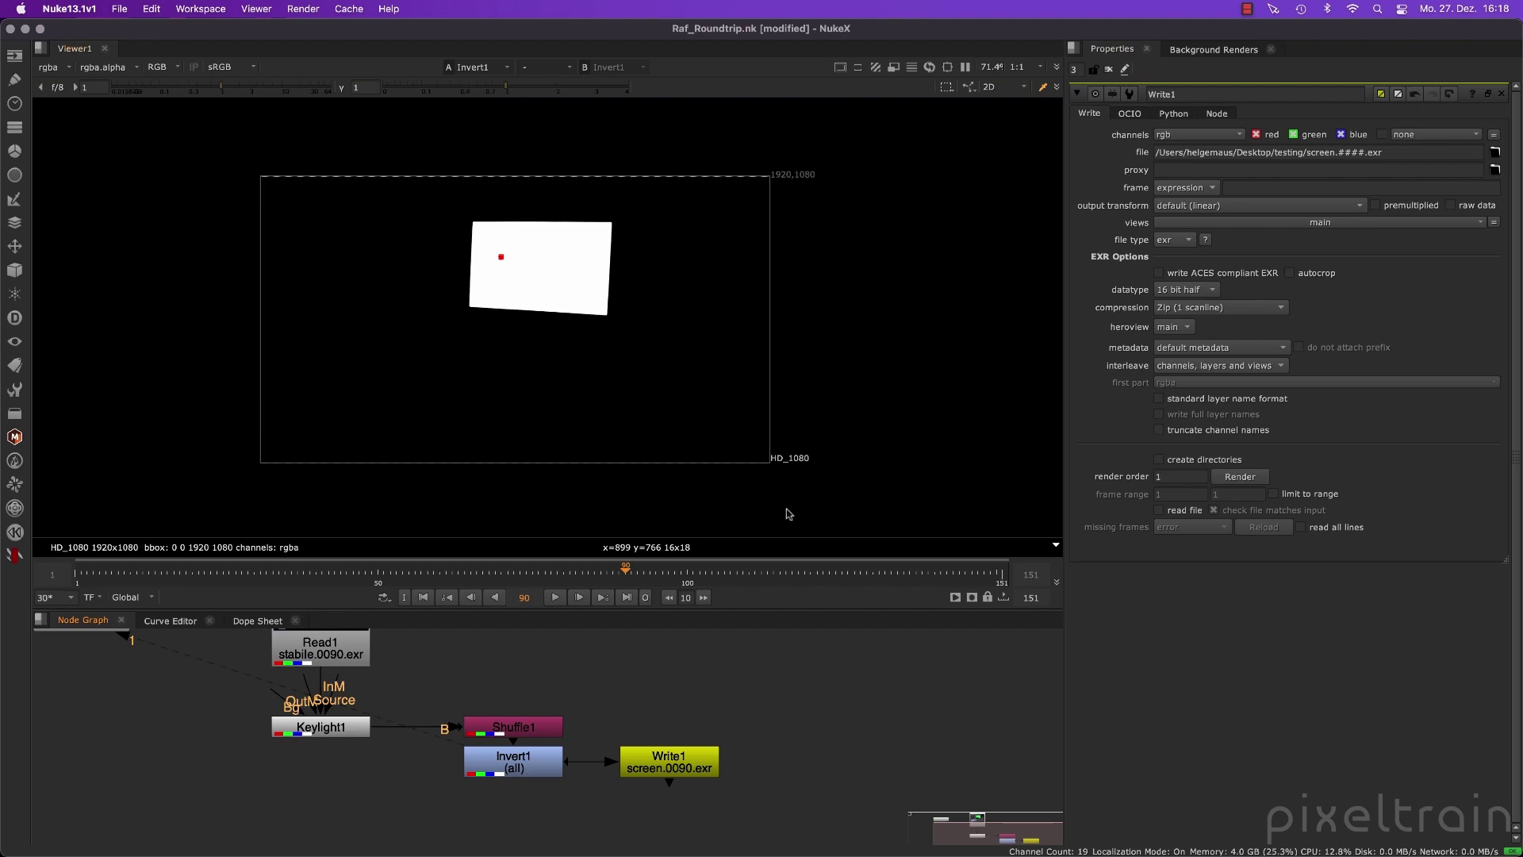
{"action": "key", "text": "super+Tab"}
{"action": "key", "text": "Tab"}
{"action": "key", "text": "Tab"}
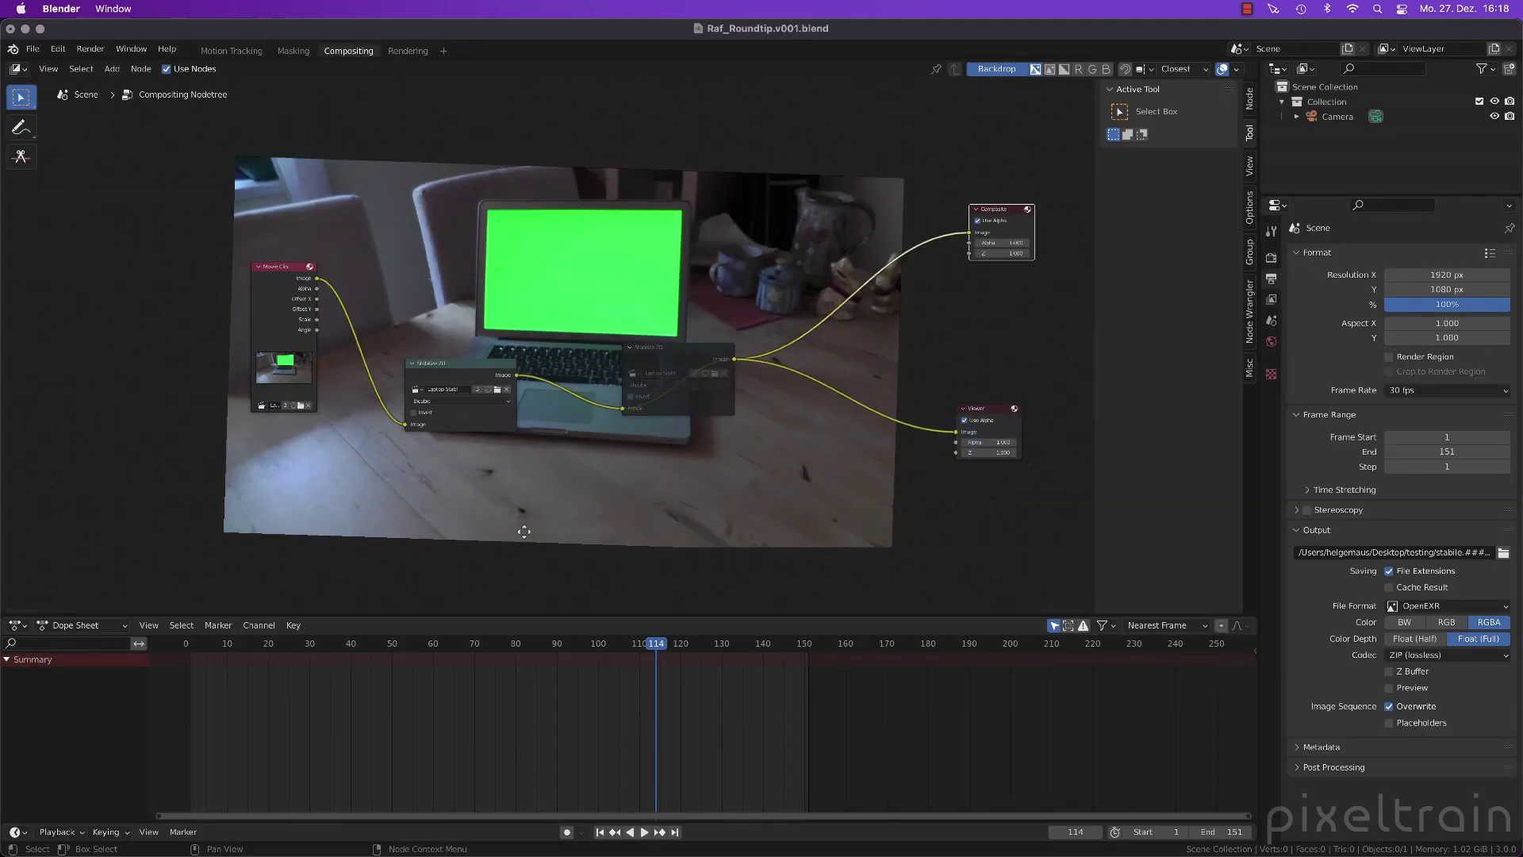
Add an Image Sequence node loading screen.0001.exr onward from the testing folder
{"action": "middle_click_drag", "start_coordinate": [524, 531], "coordinate": [488, 472]}
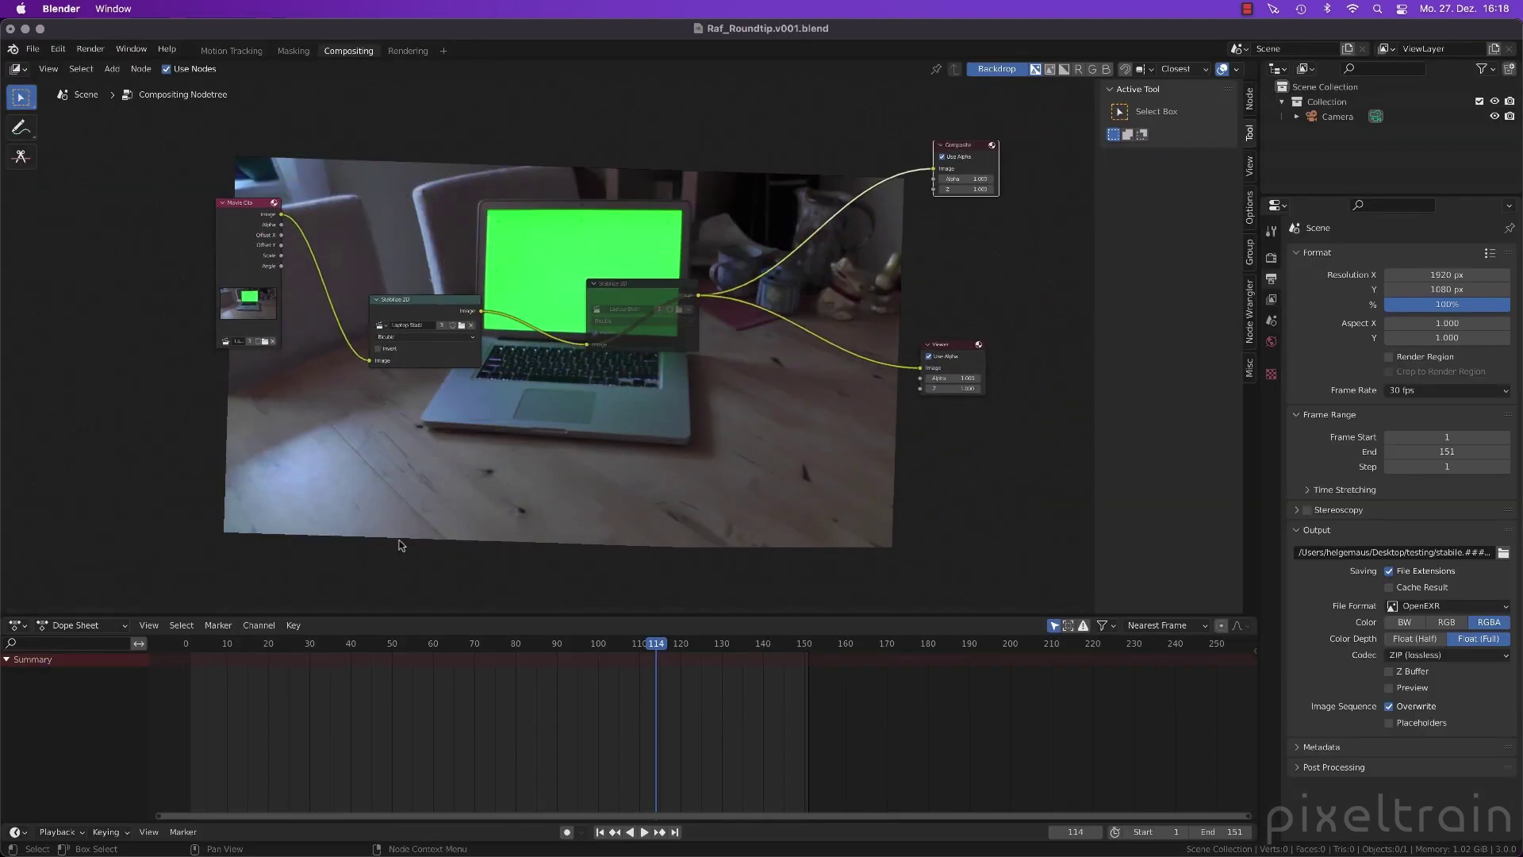
{"action": "key", "text": "shift+a"}
{"action": "mouse_move", "coordinate": [333, 419]}
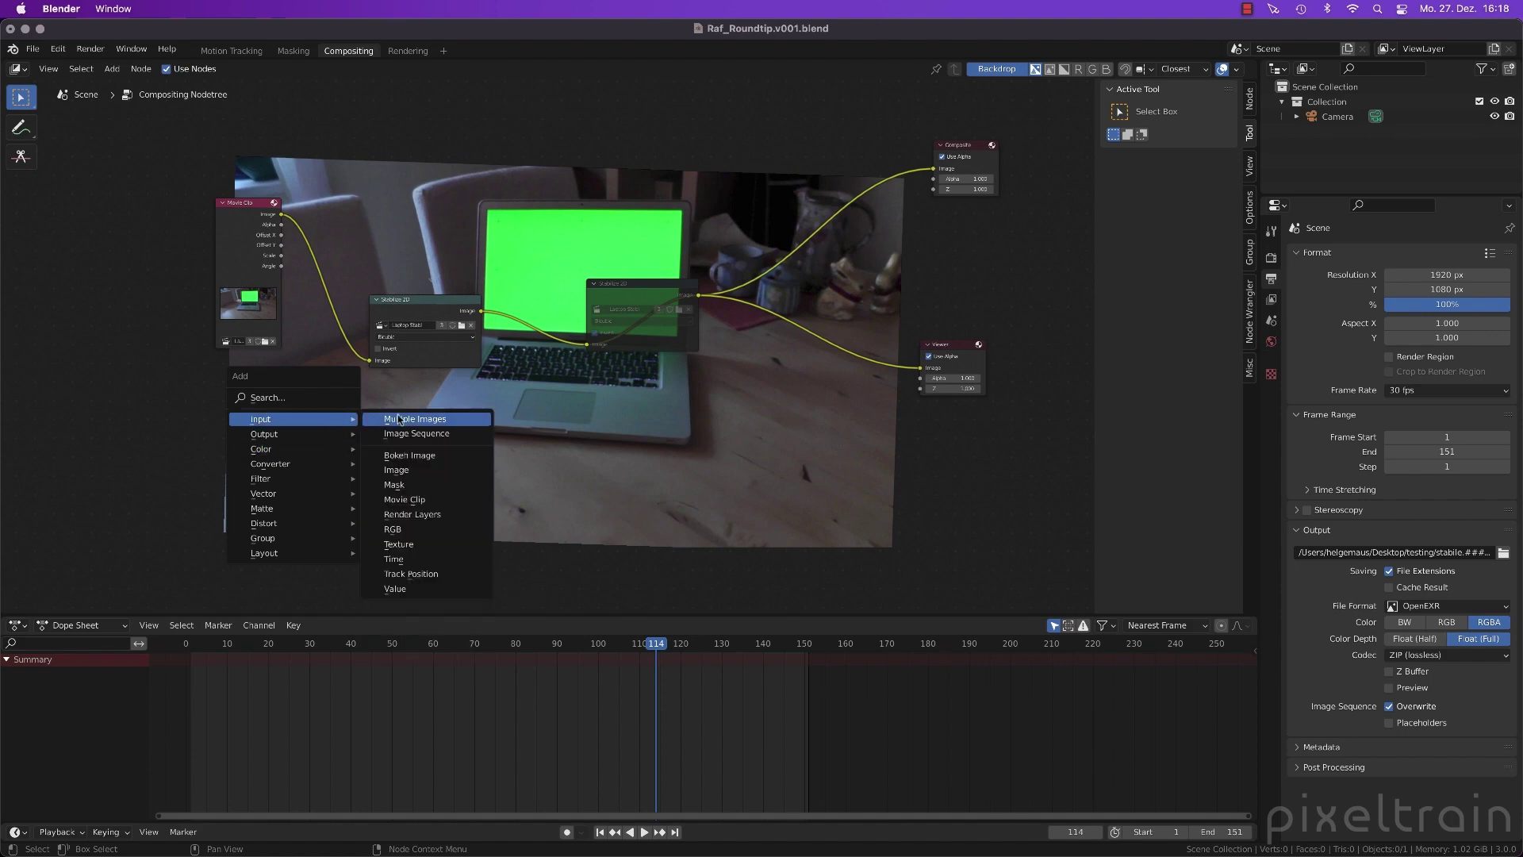
{"action": "left_click", "coordinate": [447, 439]}
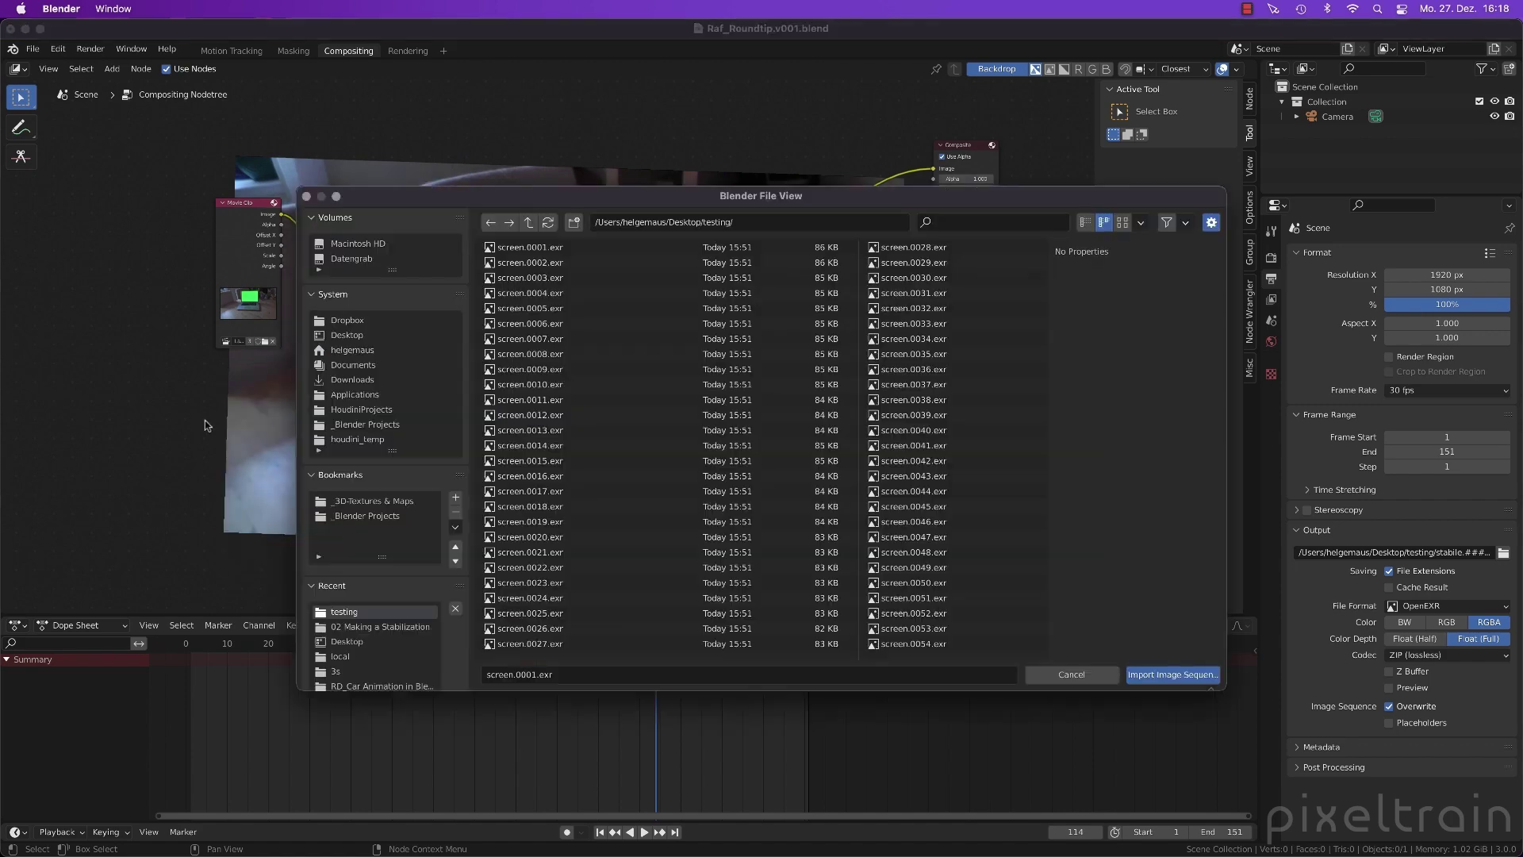
{"action": "left_click", "coordinate": [515, 252]}
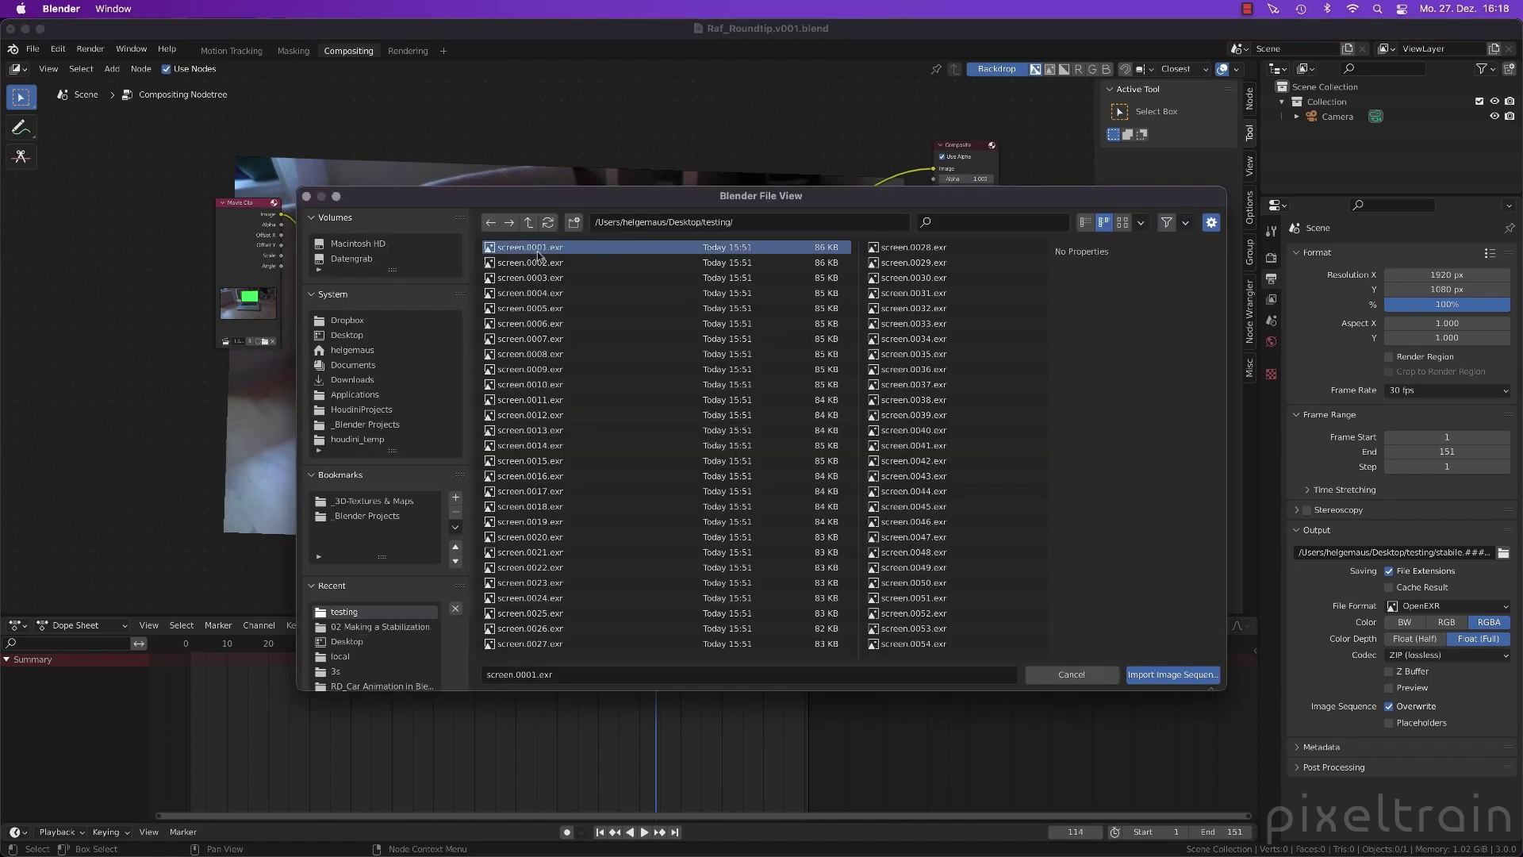
{"action": "left_click", "coordinate": [1120, 223]}
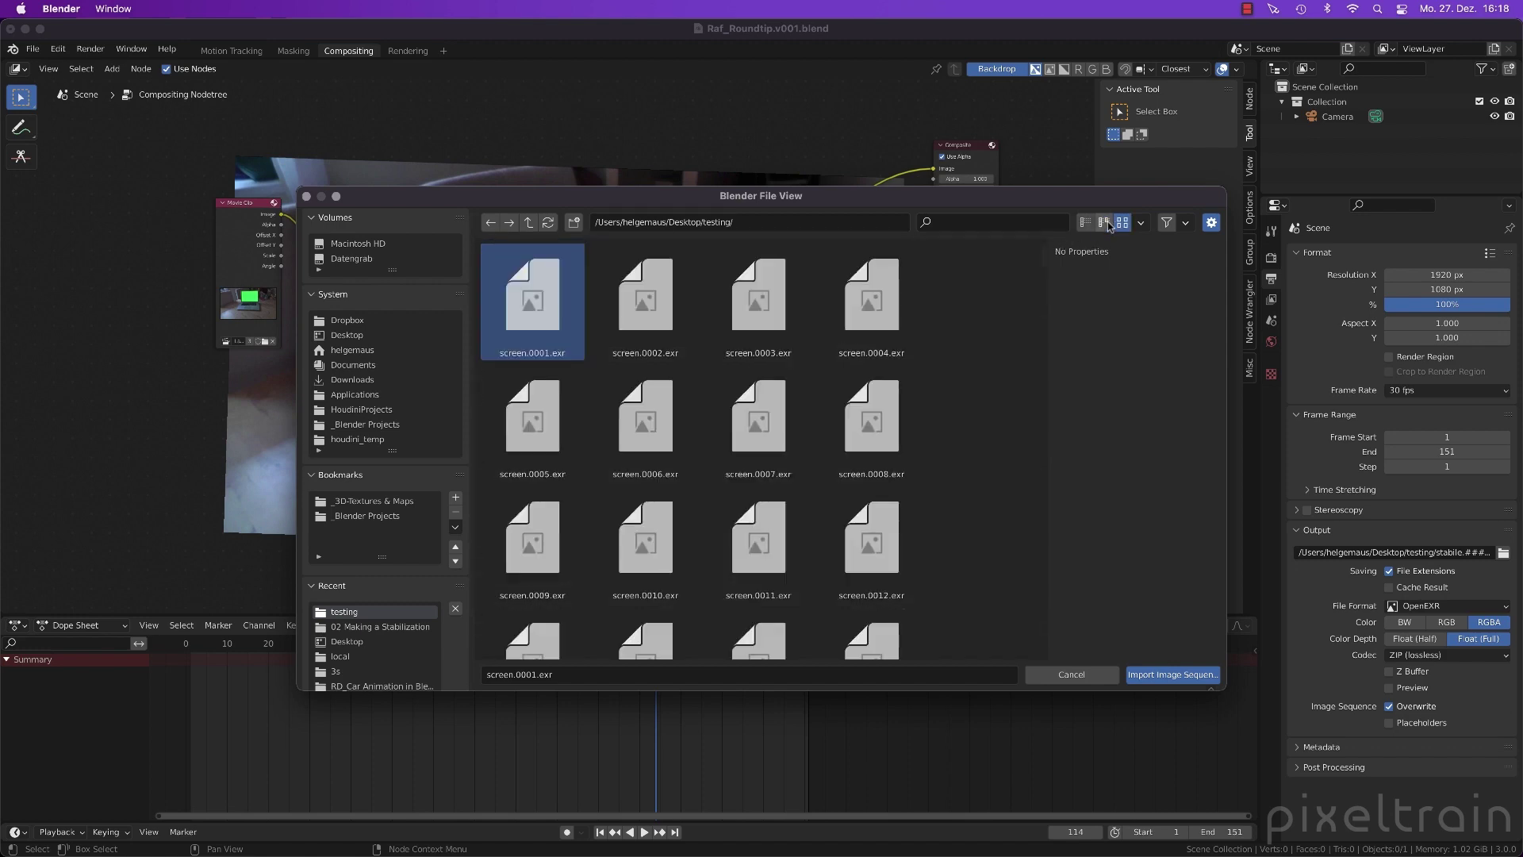
{"action": "left_click", "coordinate": [1104, 223]}
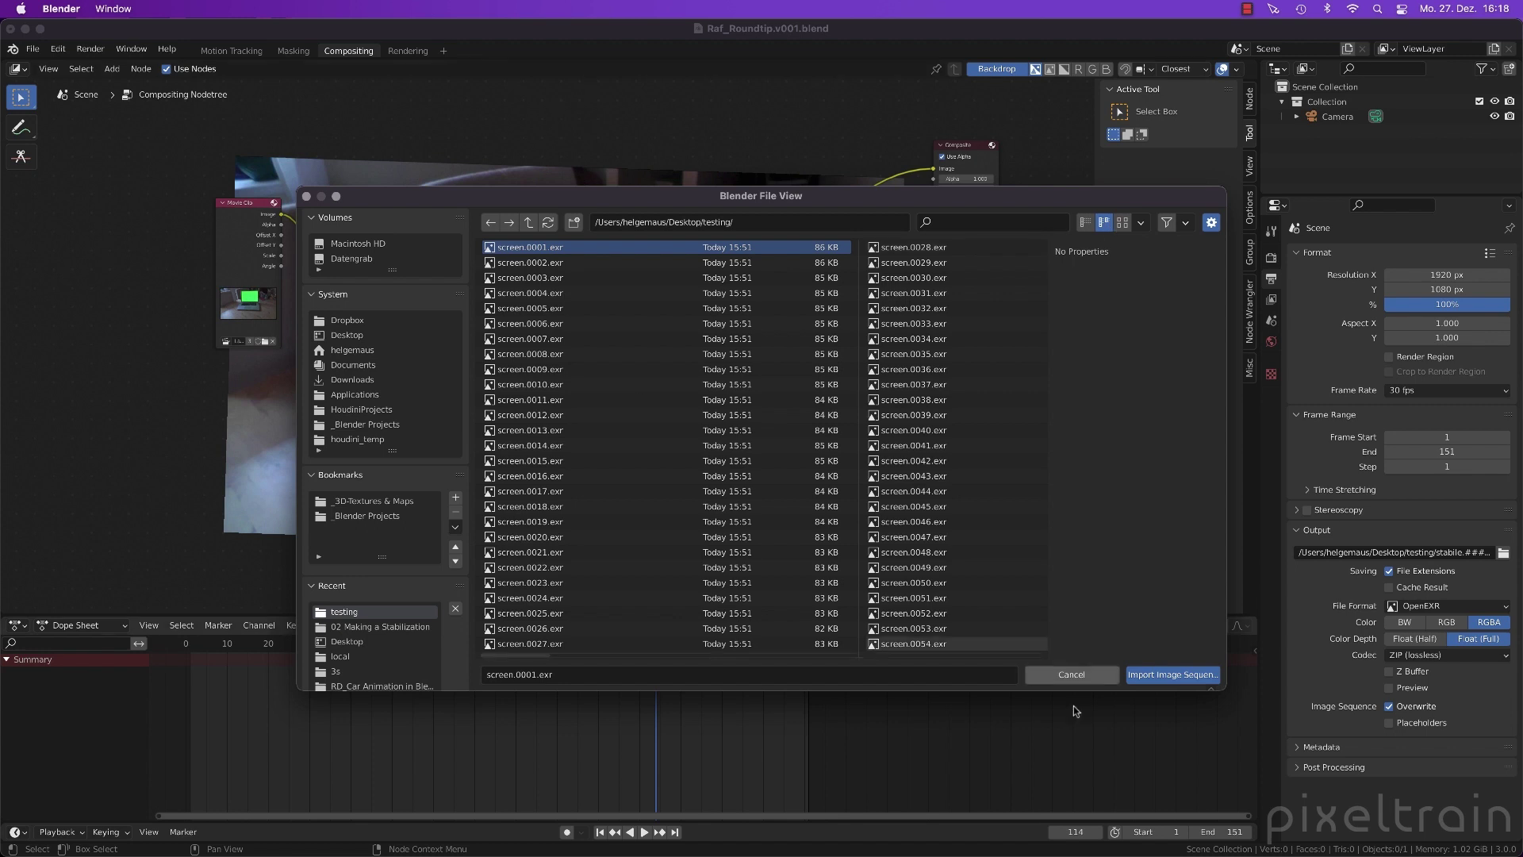
{"action": "left_click", "coordinate": [1165, 674]}
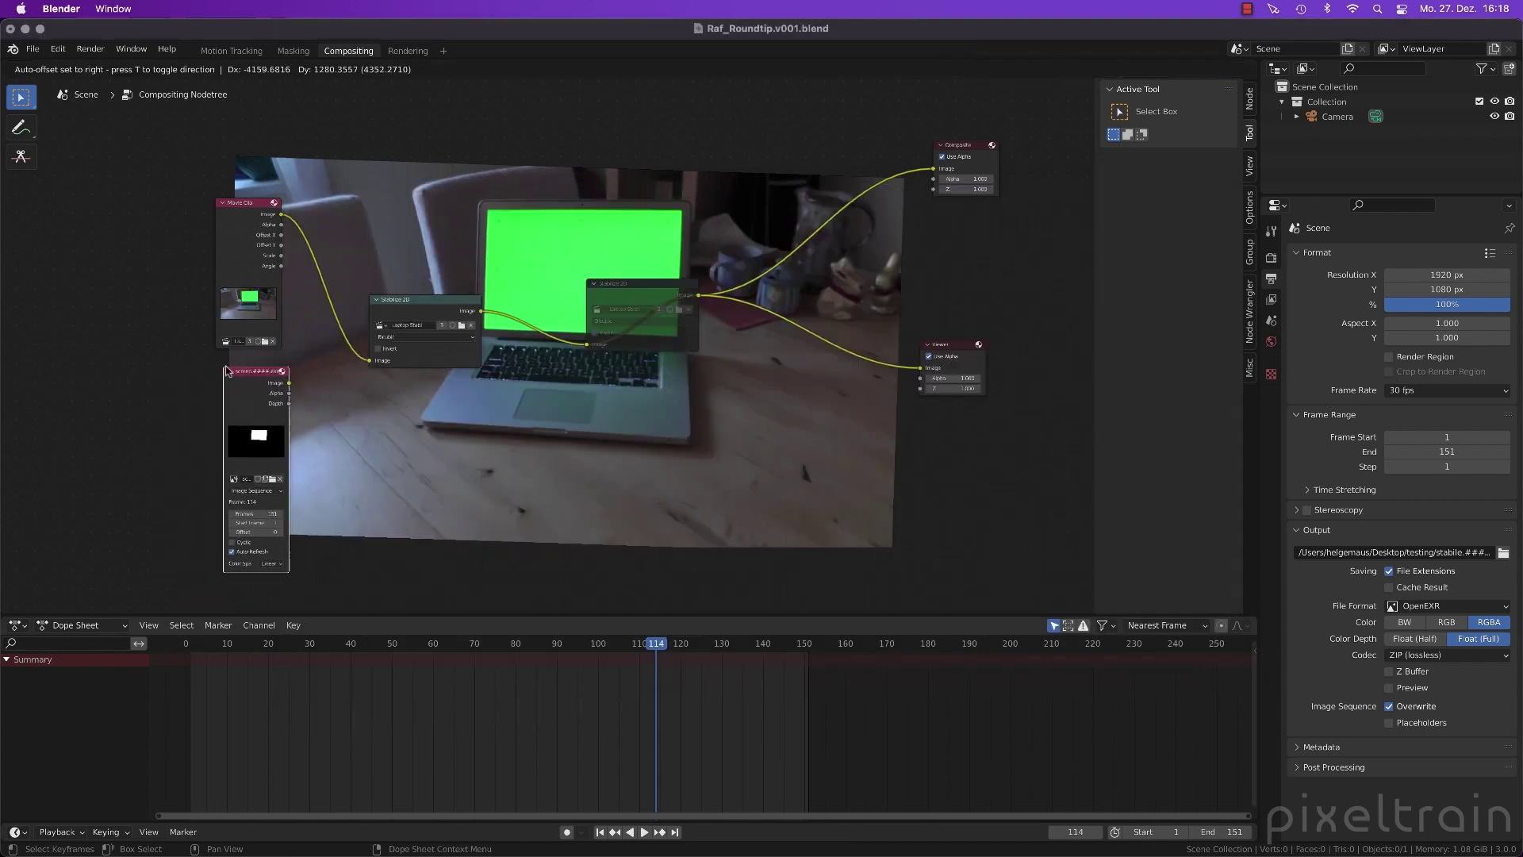
Place the screen matte node below Movie Clip, link it to the Viewer, and play from the start
{"action": "left_click", "coordinate": [233, 367]}
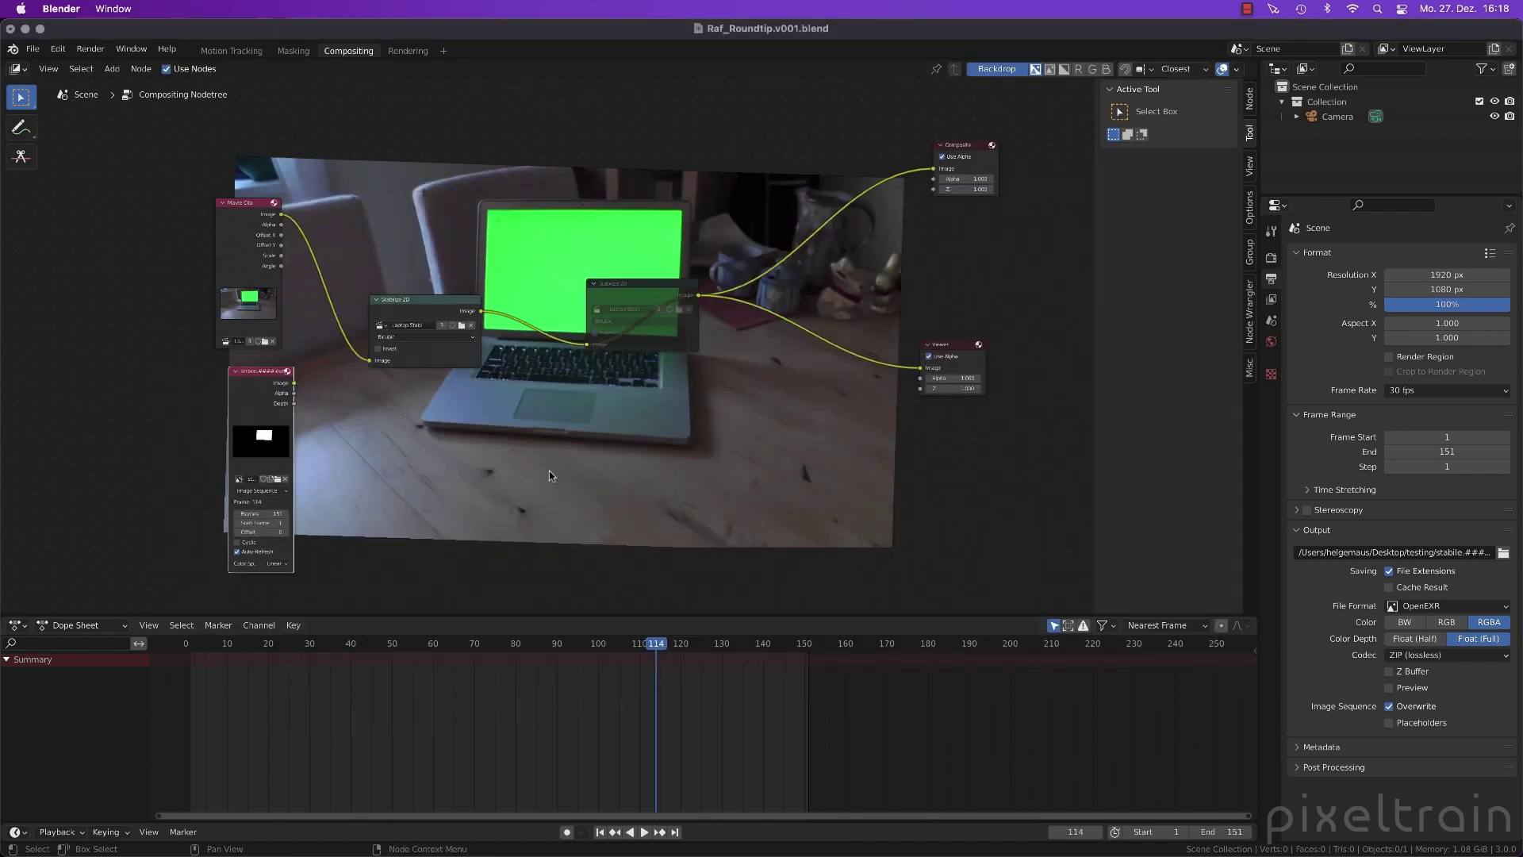
{"action": "scroll", "coordinate": [549, 474], "scroll_direction": "up", "scroll_amount": 3}
{"action": "middle_click_drag", "start_coordinate": [233, 529], "coordinate": [343, 410]}
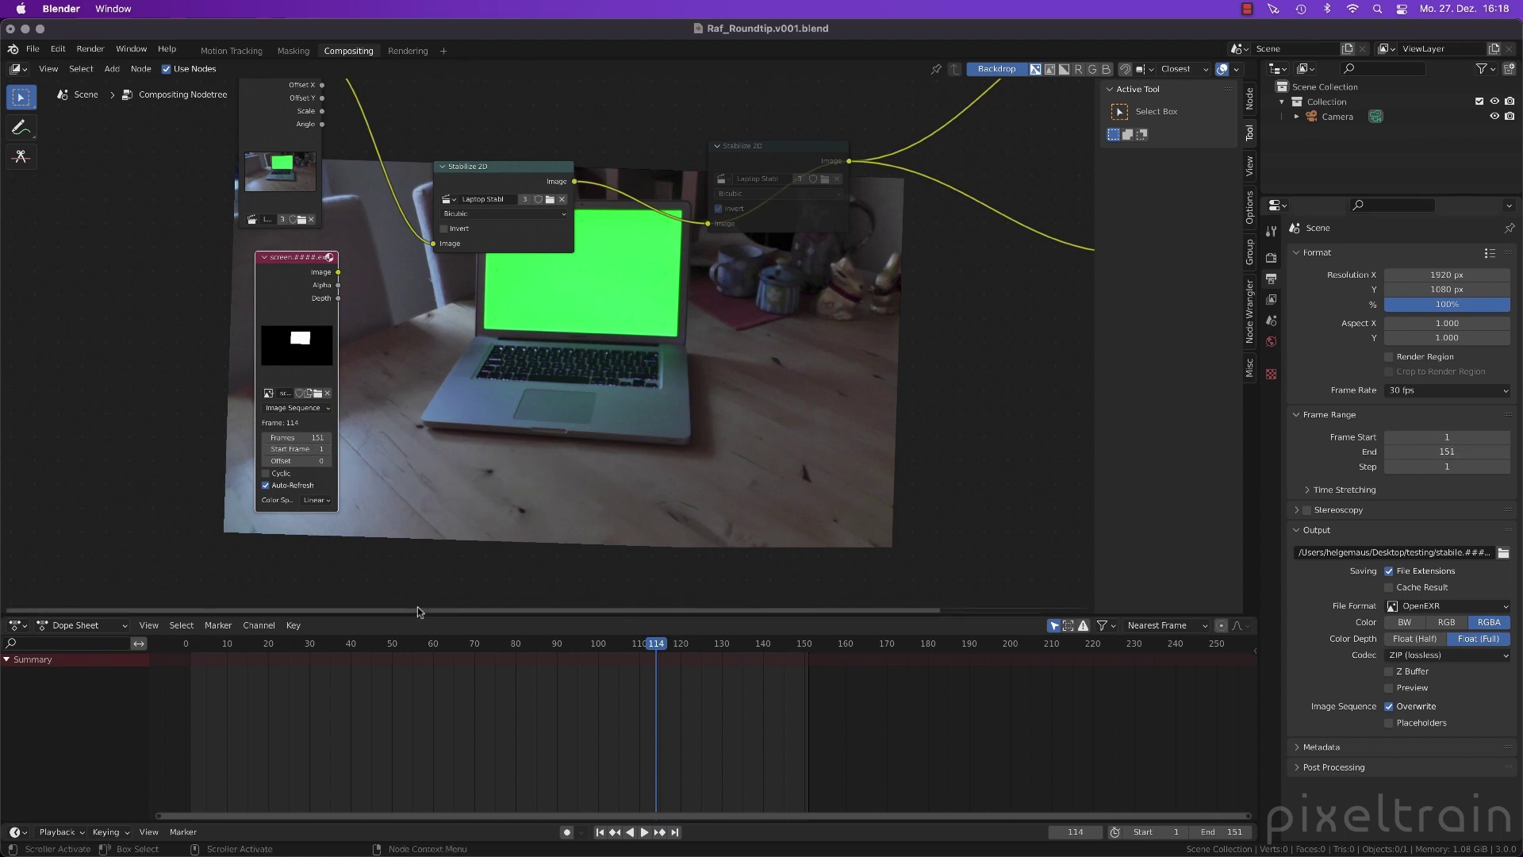
{"action": "left_click", "coordinate": [293, 264], "text": "ctrl+shift"}
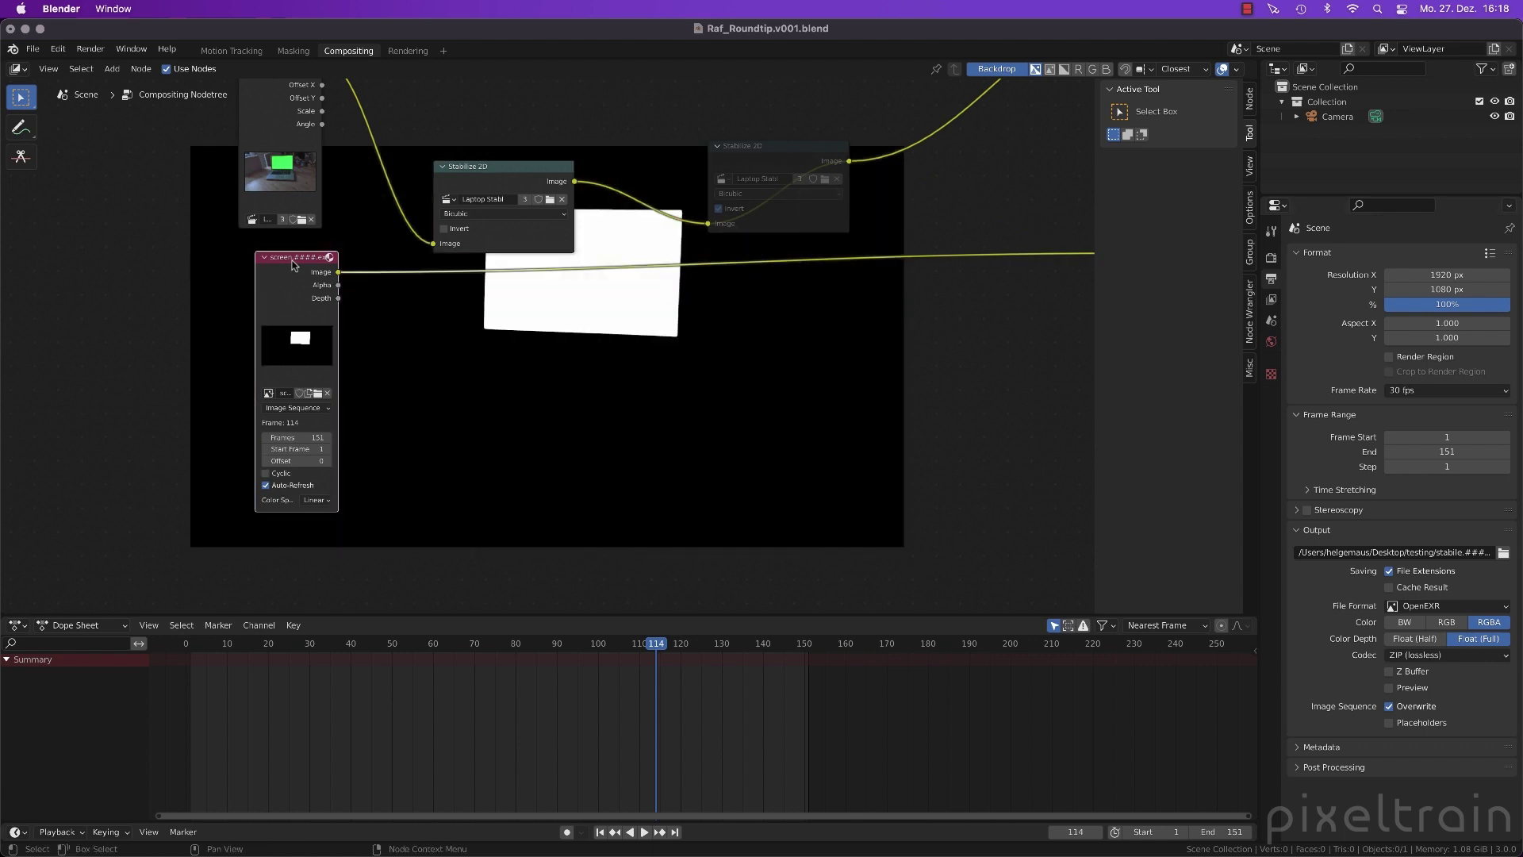
{"action": "left_click_drag", "start_coordinate": [624, 655], "coordinate": [338, 655]}
{"action": "key", "text": "space"}
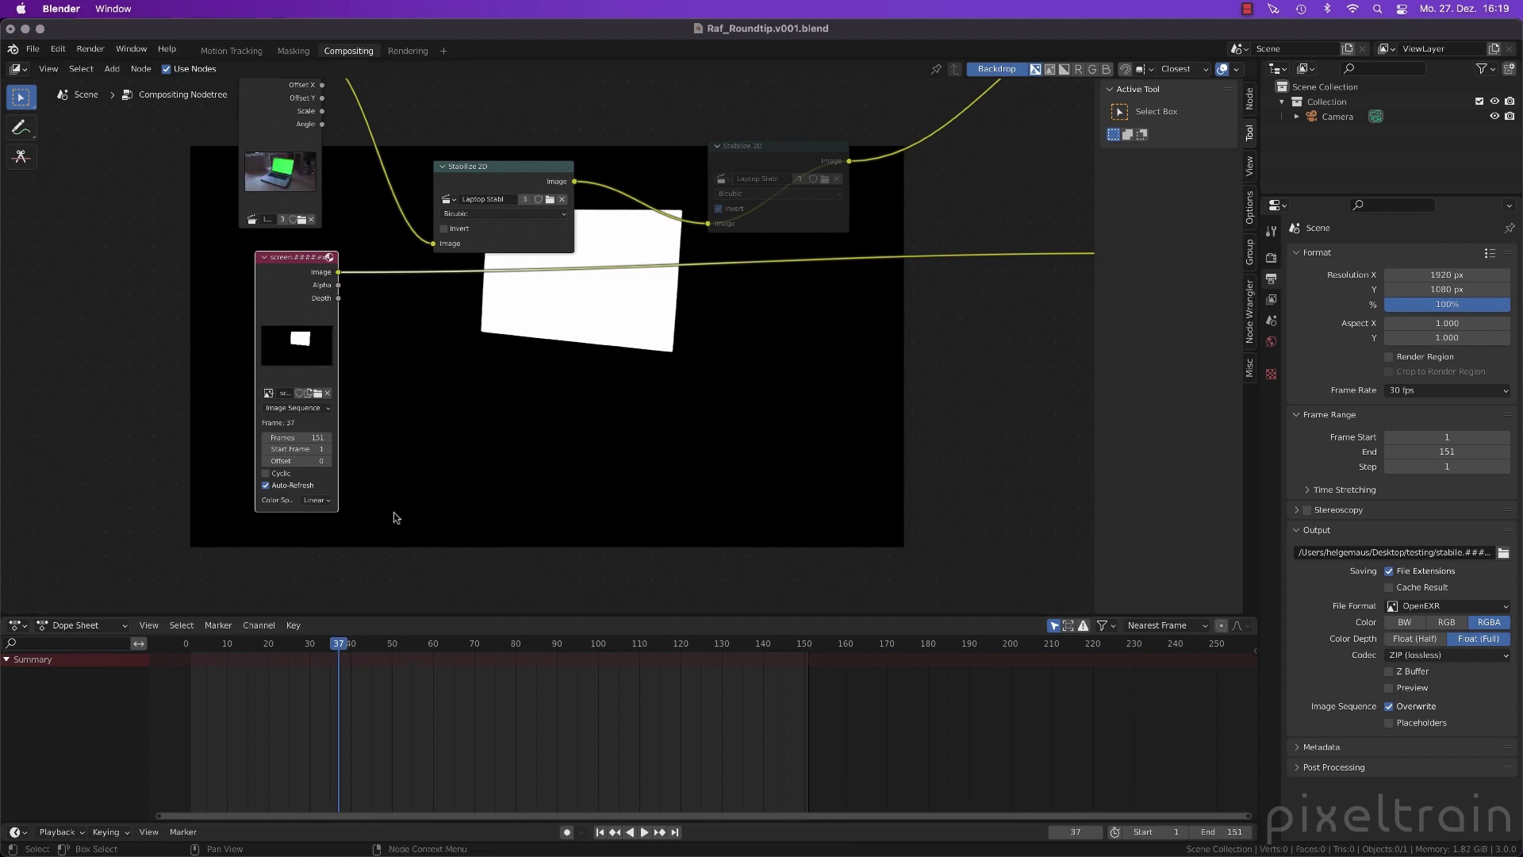
Rearrange the Stabilize 2D, Composite and Viewer nodes, moving the muted stabilize node beside Composite
{"action": "key", "text": "Home"}
{"action": "left_click_drag", "start_coordinate": [404, 300], "coordinate": [448, 196]}
{"action": "left_click_drag", "start_coordinate": [618, 280], "coordinate": [681, 189]}
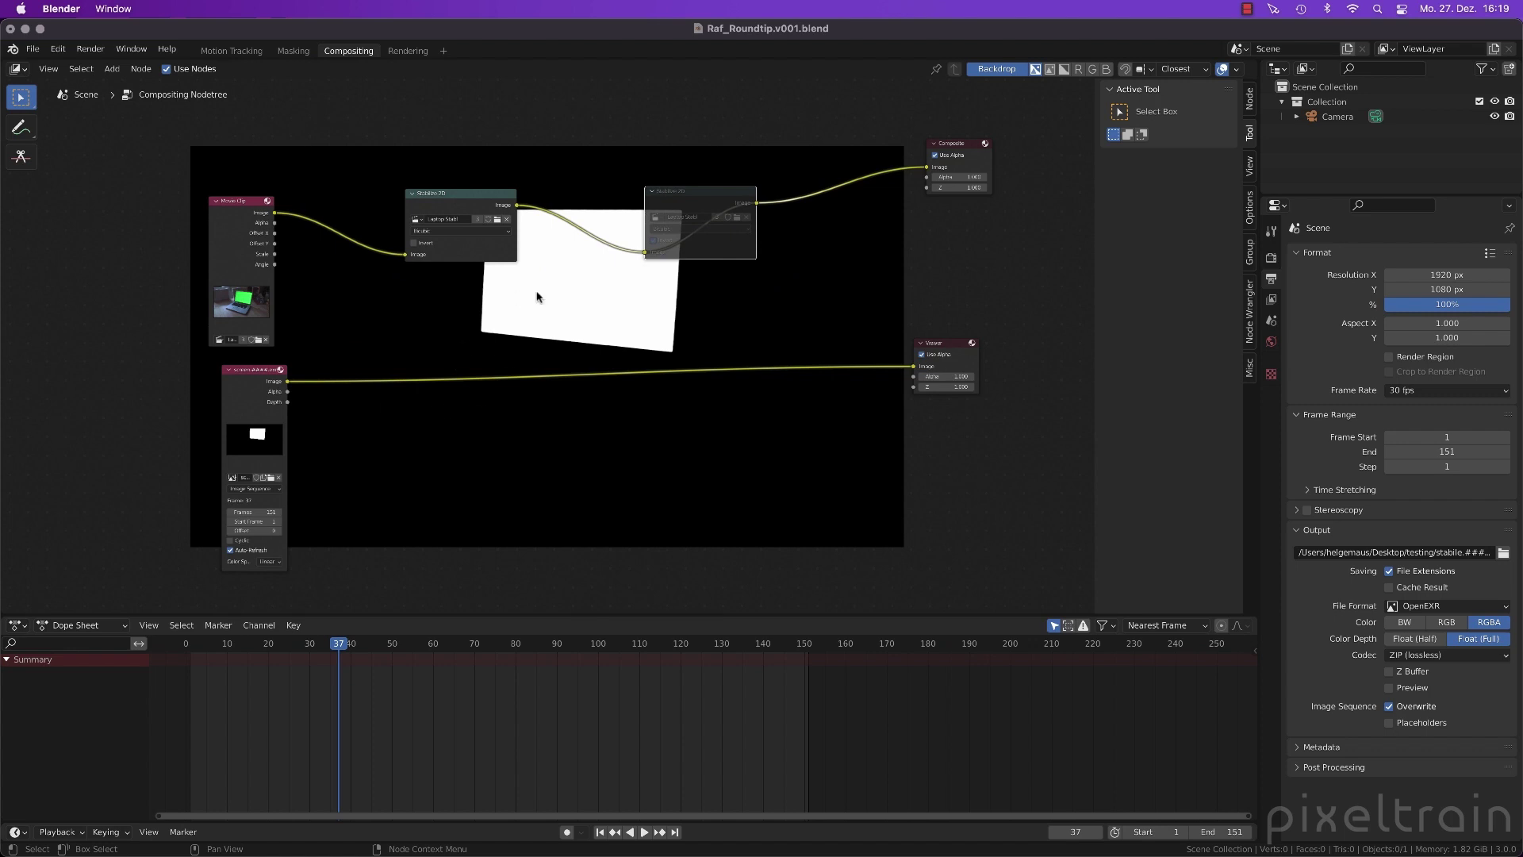
{"action": "left_click_drag", "start_coordinate": [289, 649], "coordinate": [388, 644]}
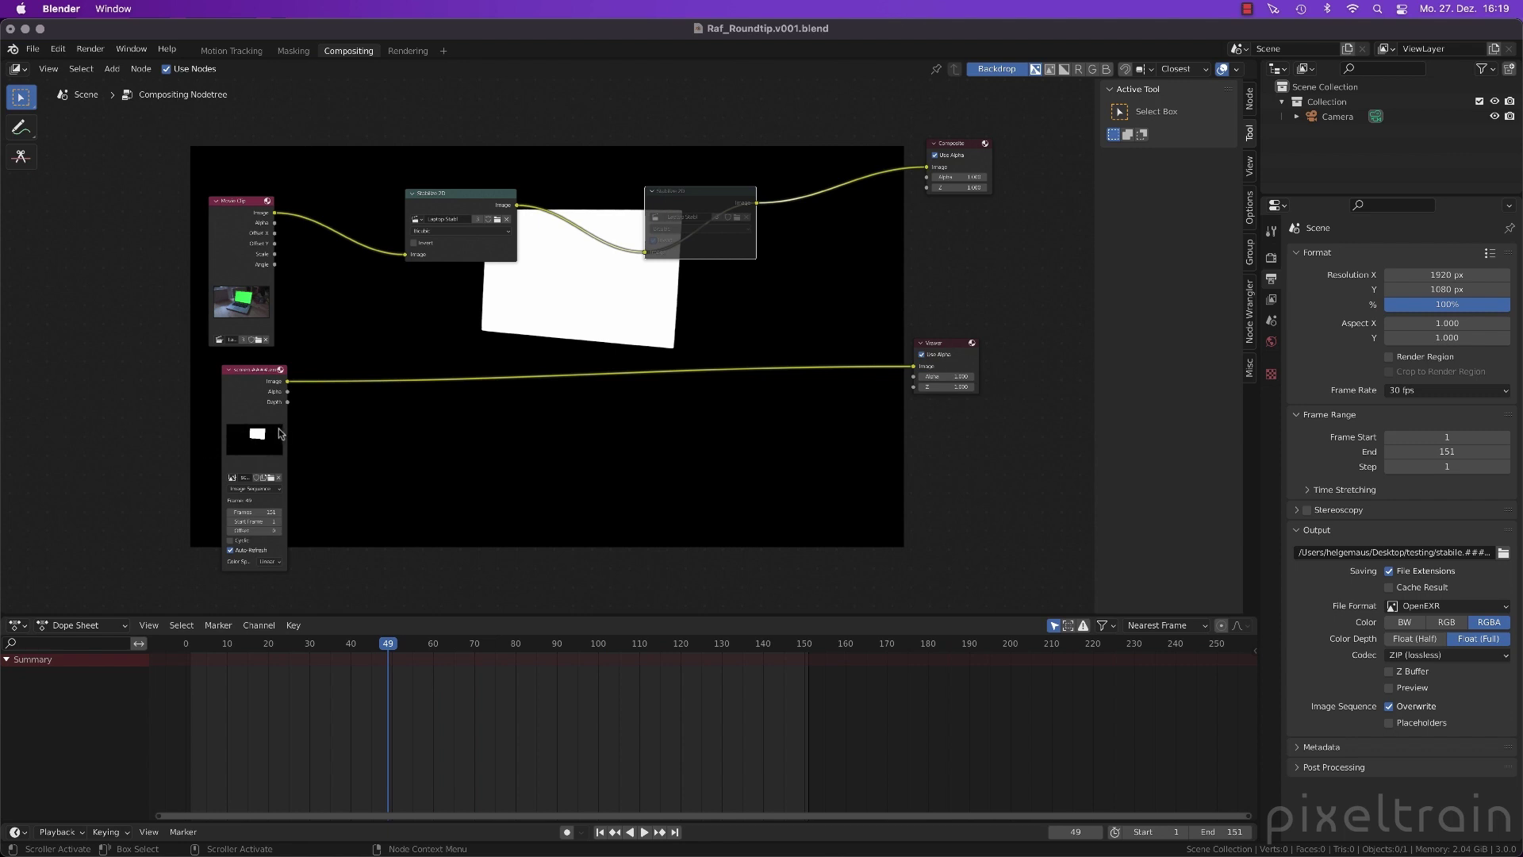
{"action": "left_click_drag", "start_coordinate": [449, 196], "coordinate": [406, 197]}
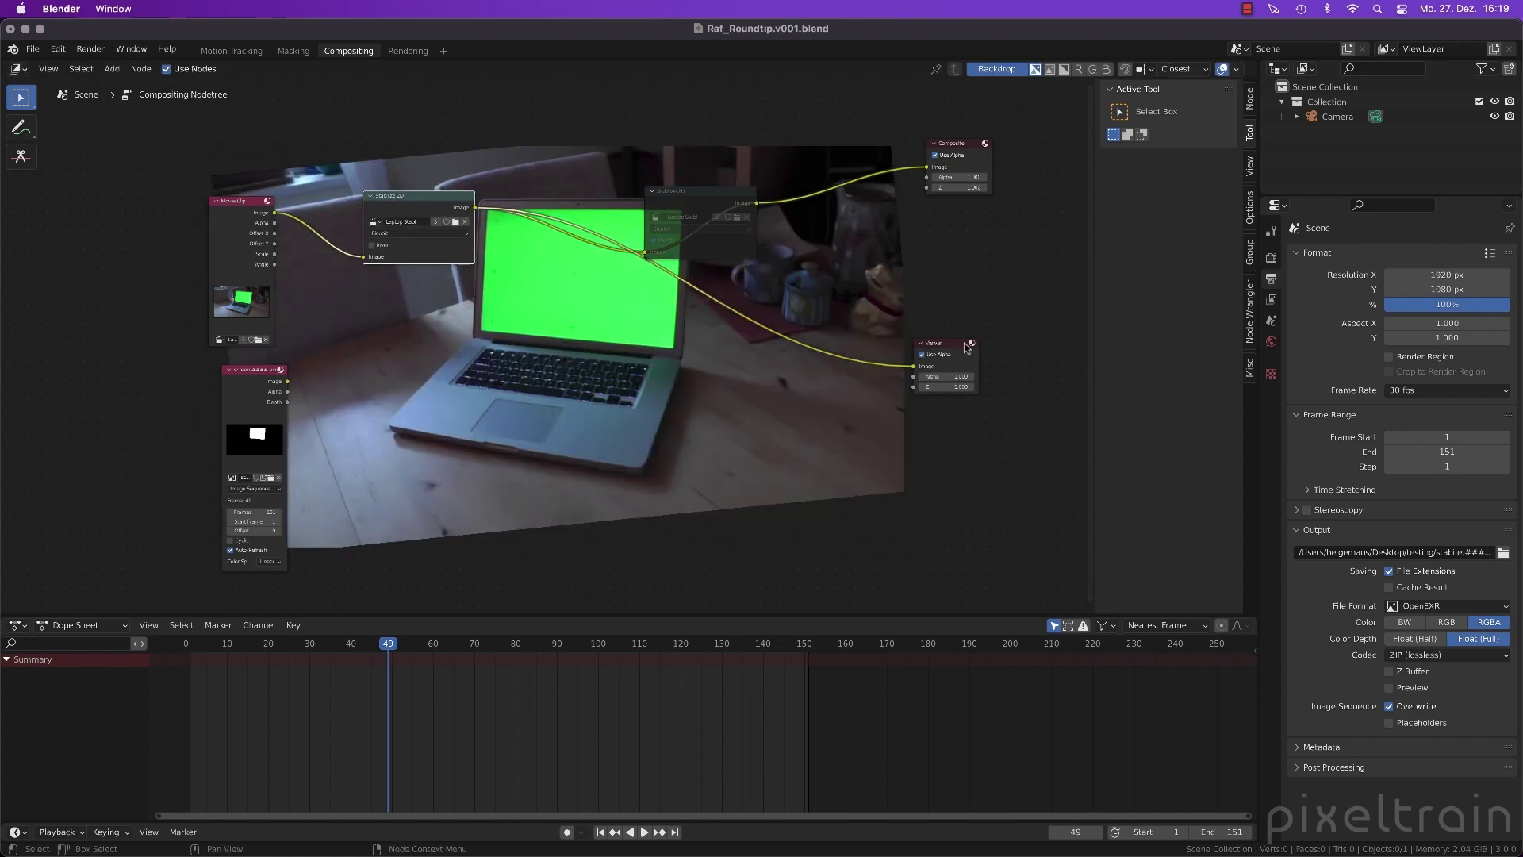
{"action": "left_click_drag", "start_coordinate": [698, 192], "coordinate": [837, 117]}
{"action": "left_click_drag", "start_coordinate": [955, 143], "coordinate": [1027, 132]}
{"action": "left_click_drag", "start_coordinate": [948, 342], "coordinate": [841, 430]}
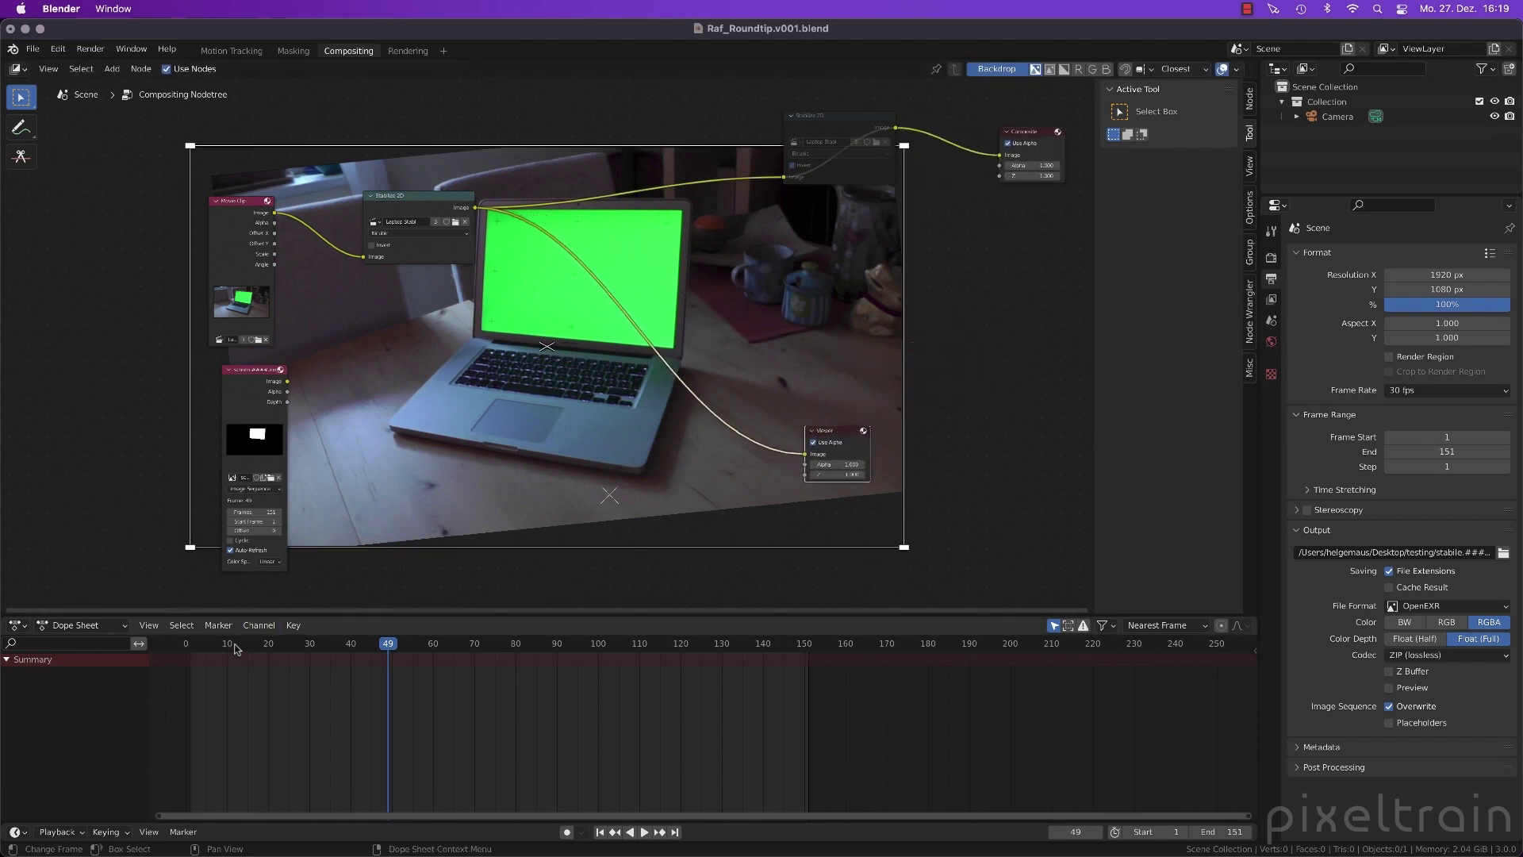
At frame 99, reconnect the screen matte Image node to the Viewer
{"action": "left_click_drag", "start_coordinate": [285, 670], "coordinate": [595, 670]}
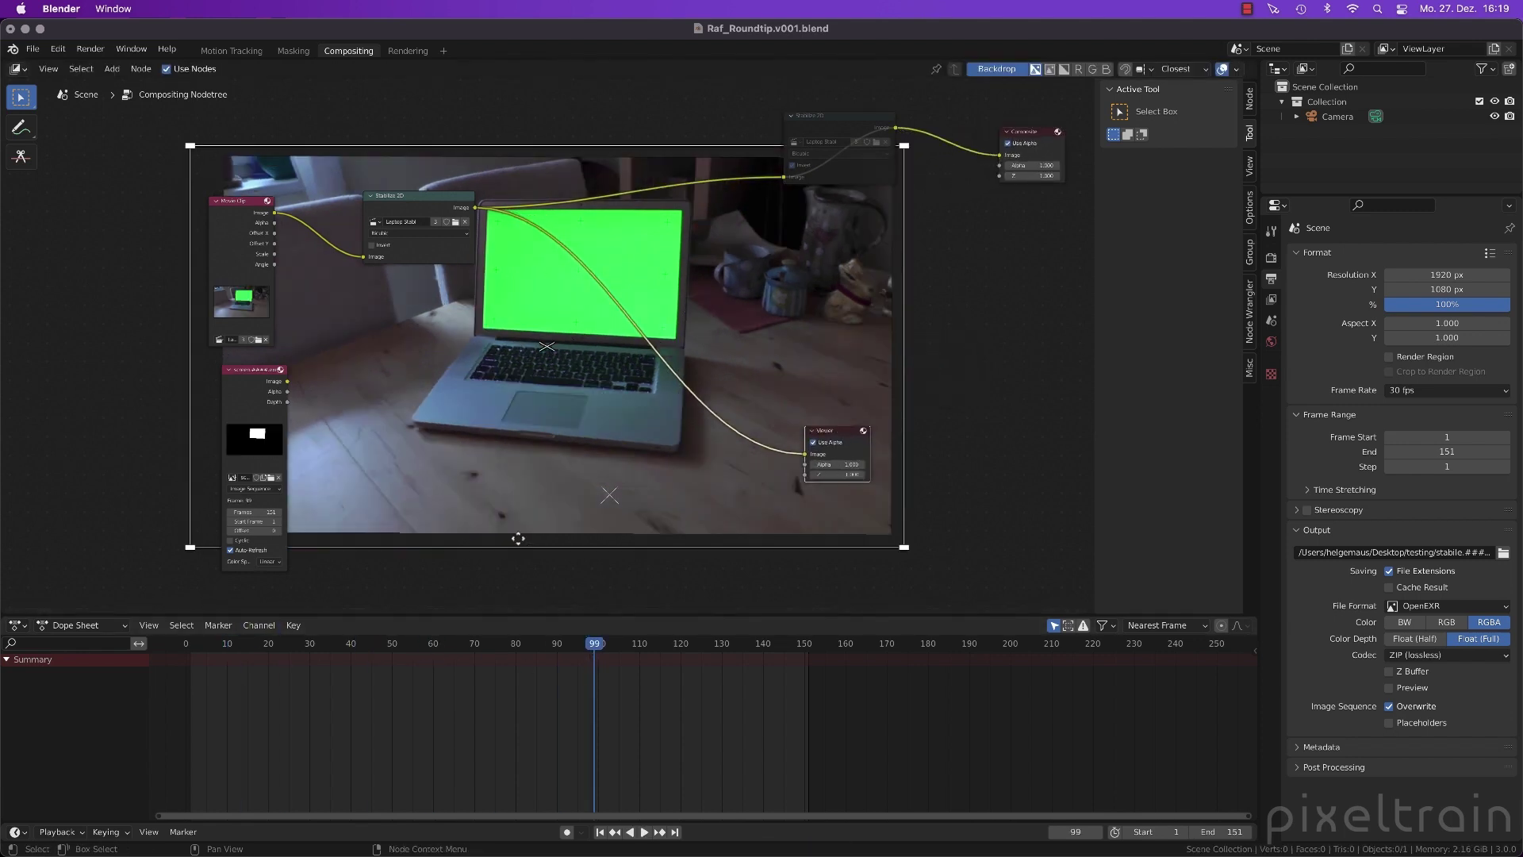
{"action": "scroll", "coordinate": [957, 489], "scroll_direction": "down", "scroll_amount": 1}
{"action": "scroll", "coordinate": [957, 468], "scroll_direction": "down", "scroll_amount": 3}
{"action": "left_click", "coordinate": [305, 318], "text": "ctrl+shift"}
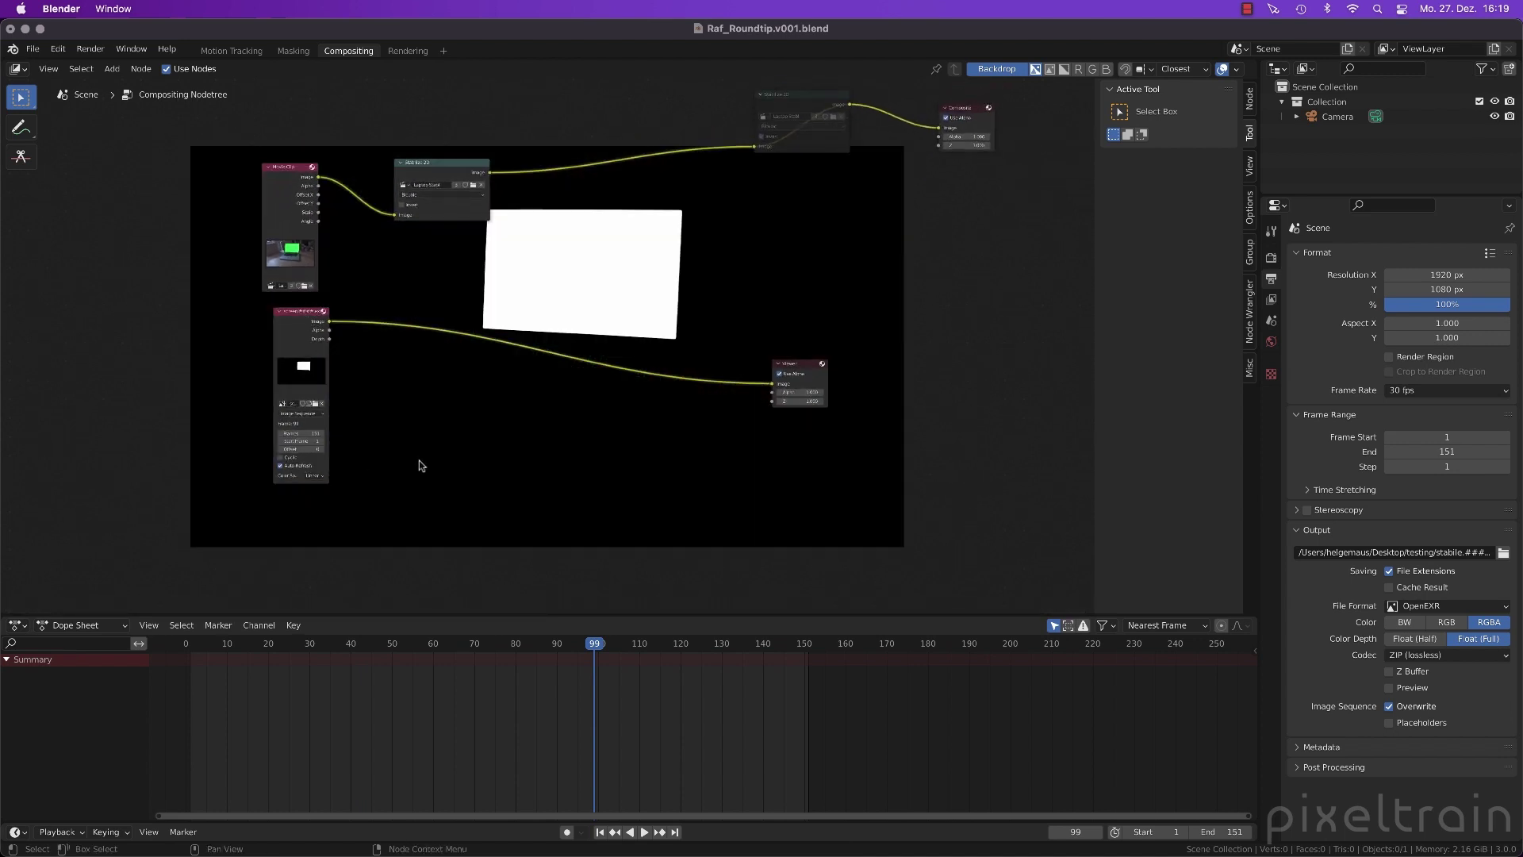
Add an Image input node below the mask, undoing an accidental Texture node
{"action": "key", "text": "shift+a"}
{"action": "mouse_move", "coordinate": [418, 461]}
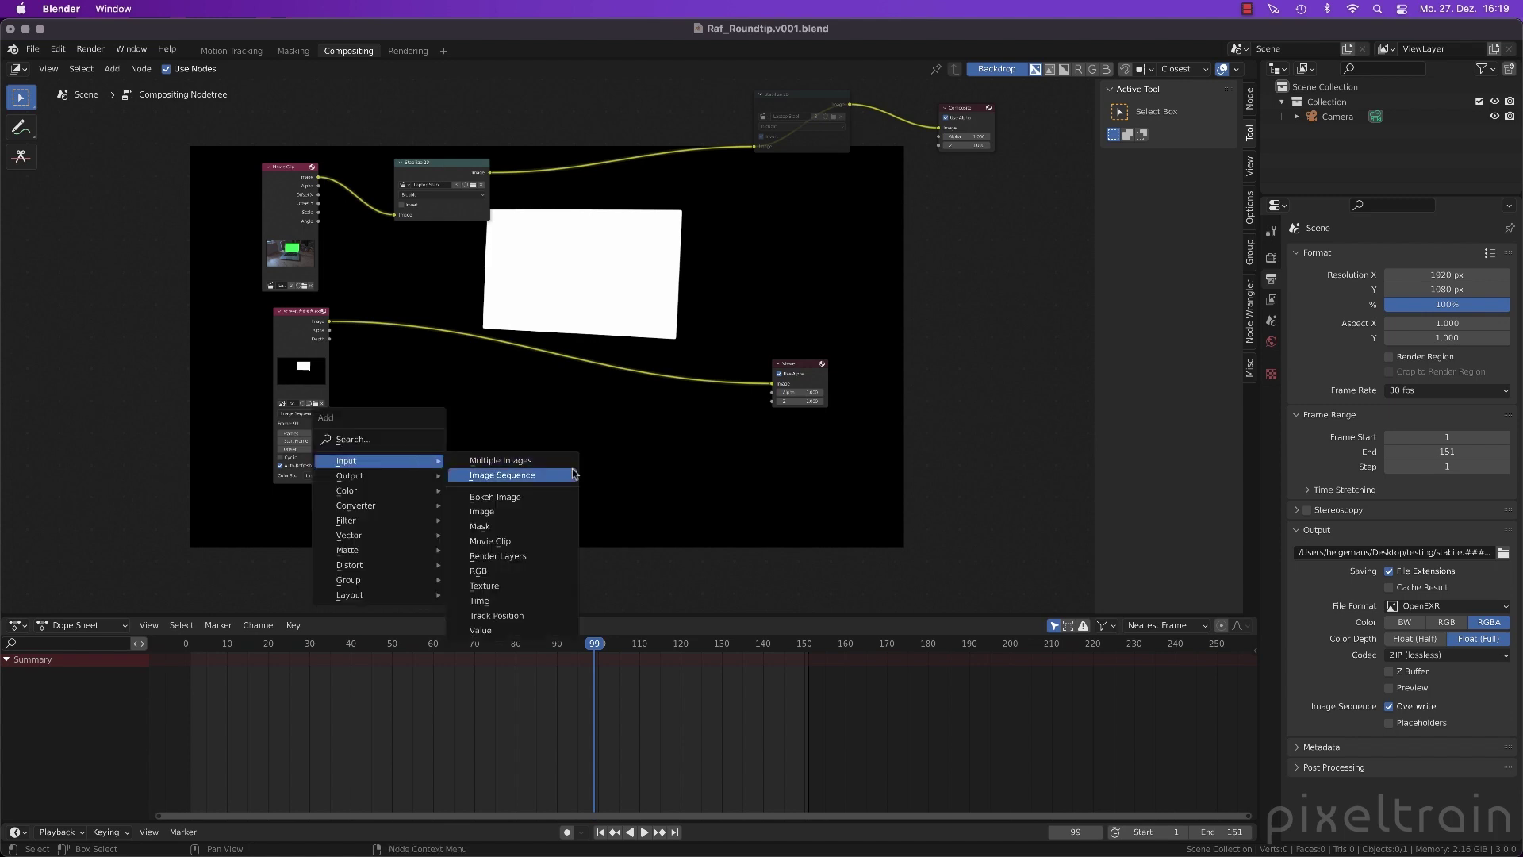
{"action": "left_click", "coordinate": [495, 593]}
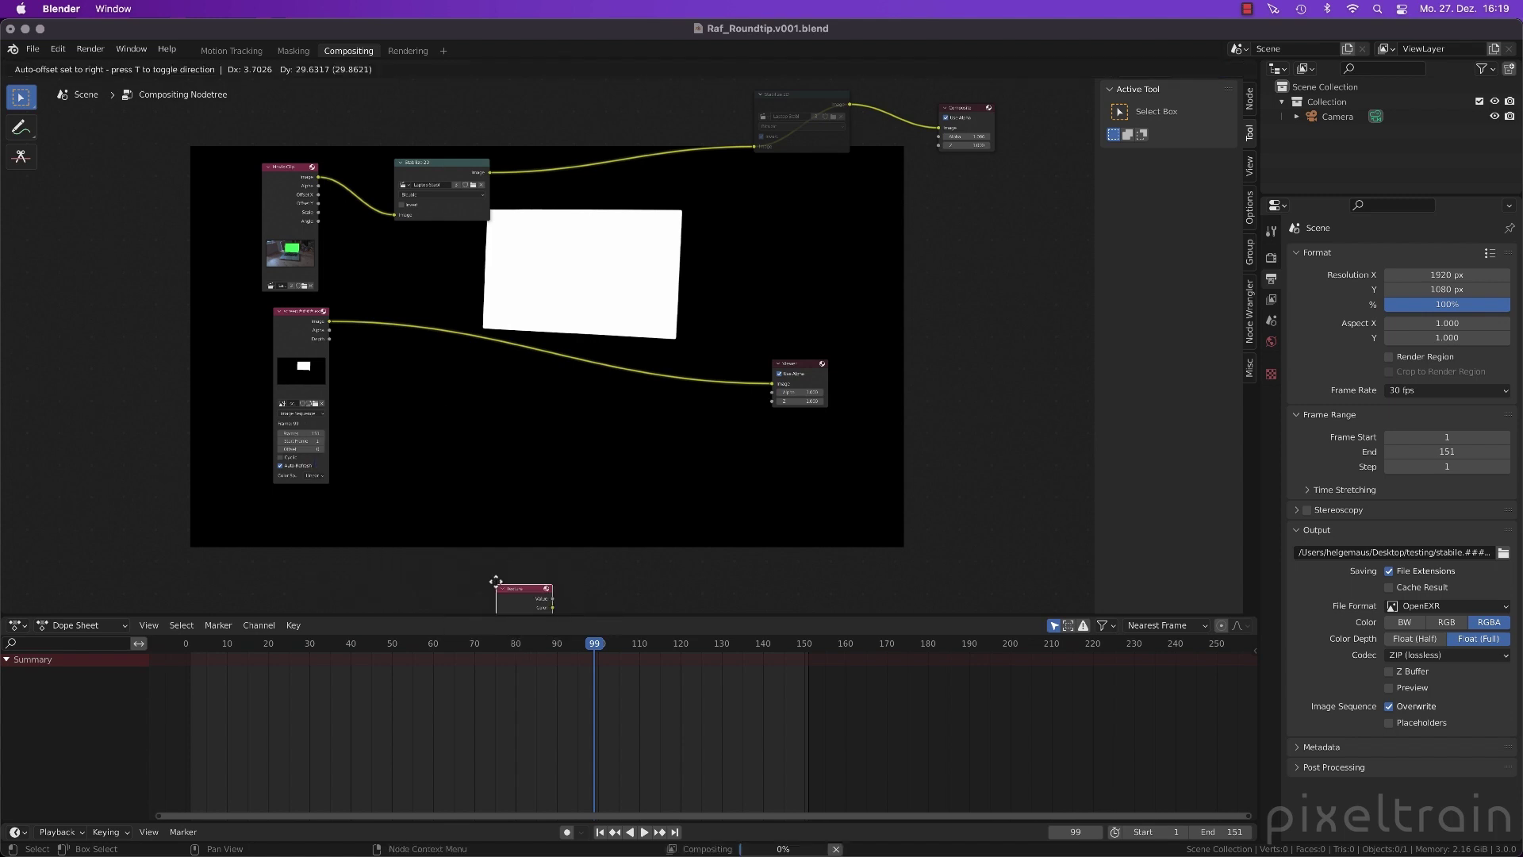
{"action": "left_click", "coordinate": [434, 423]}
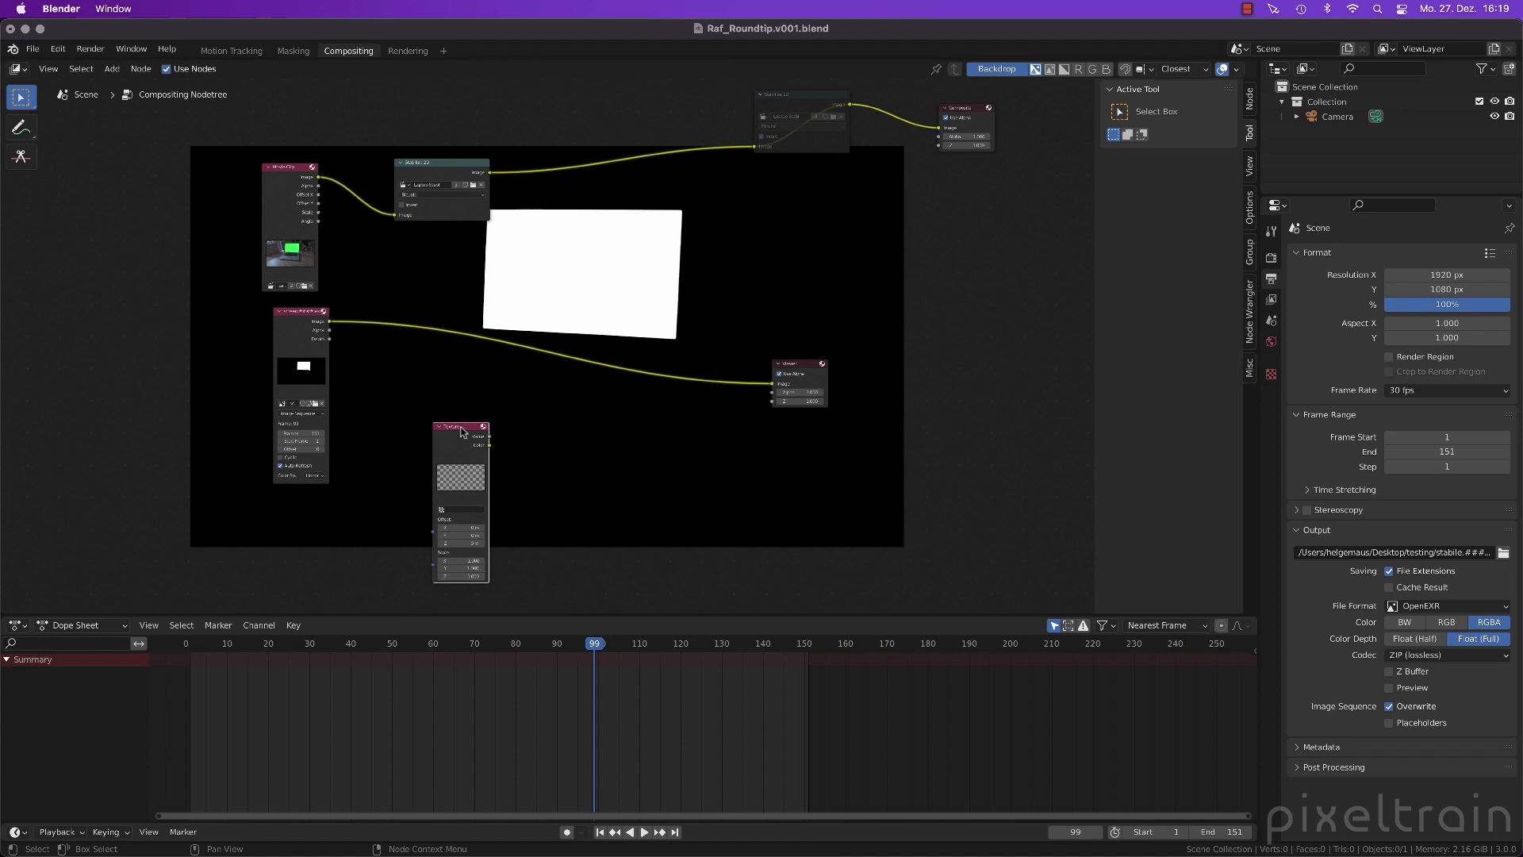
{"action": "key", "text": "ctrl+z"}
{"action": "key", "text": "shift+a"}
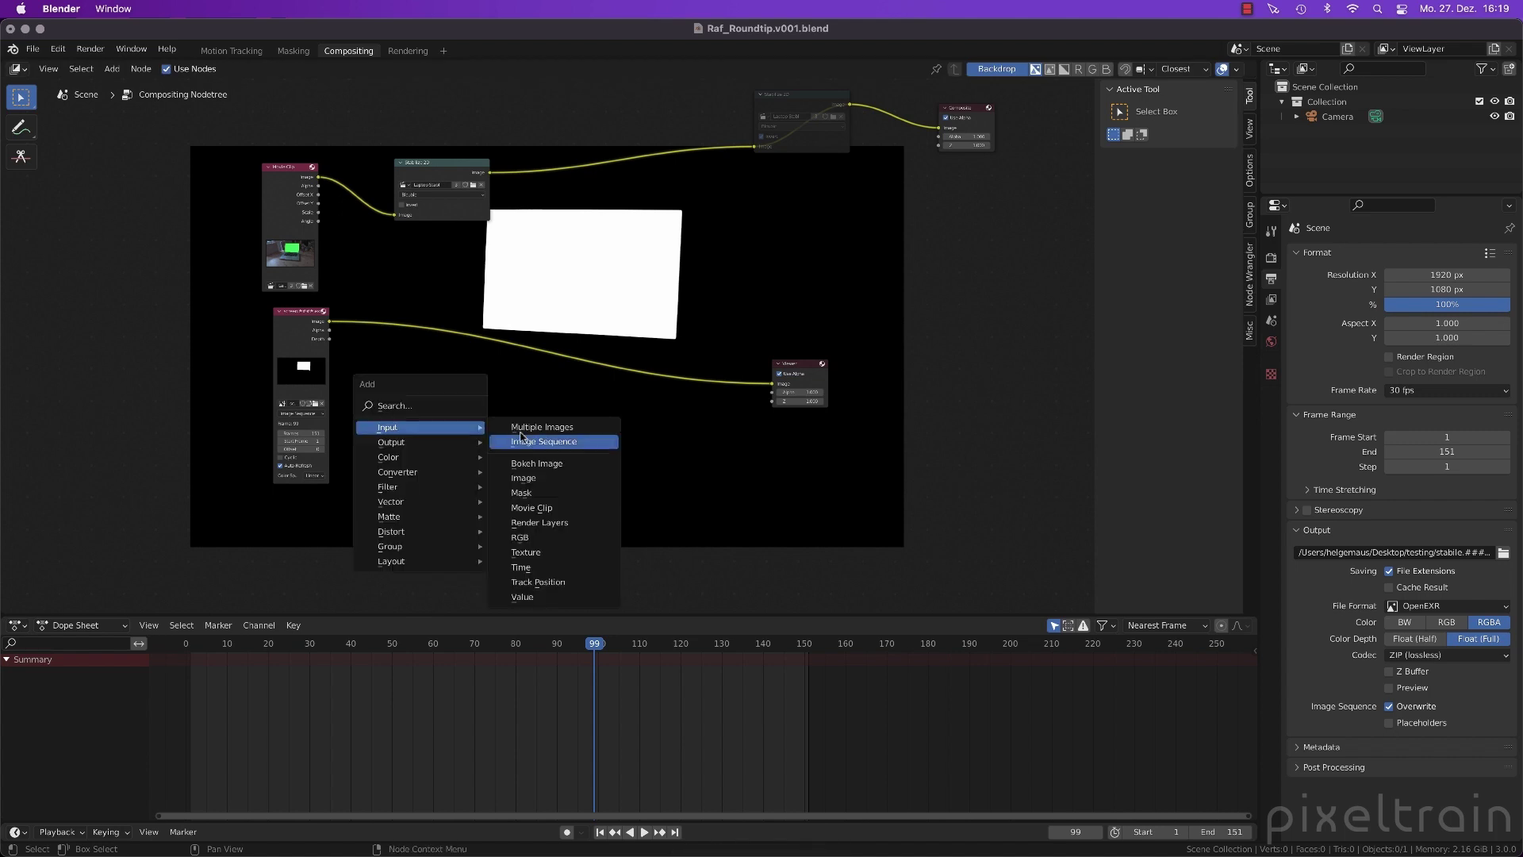
{"action": "left_click", "coordinate": [560, 477]}
{"action": "left_click", "coordinate": [429, 457]}
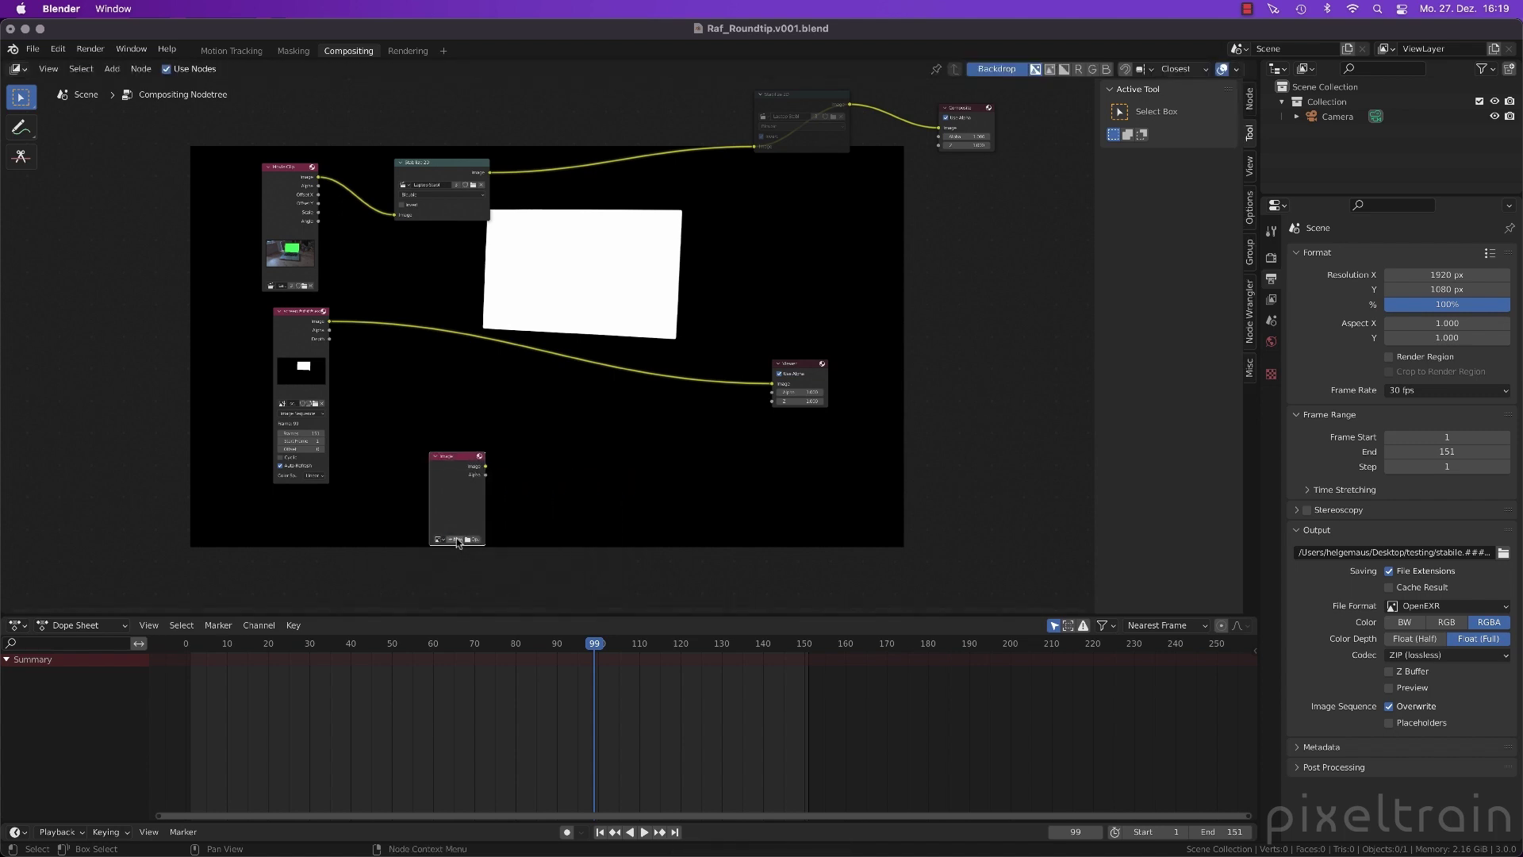
Create a new red 1920×1080 image named Insert with alpha off, then move its node down-left
{"action": "left_click", "coordinate": [457, 540]}
{"action": "left_click", "coordinate": [496, 565]}
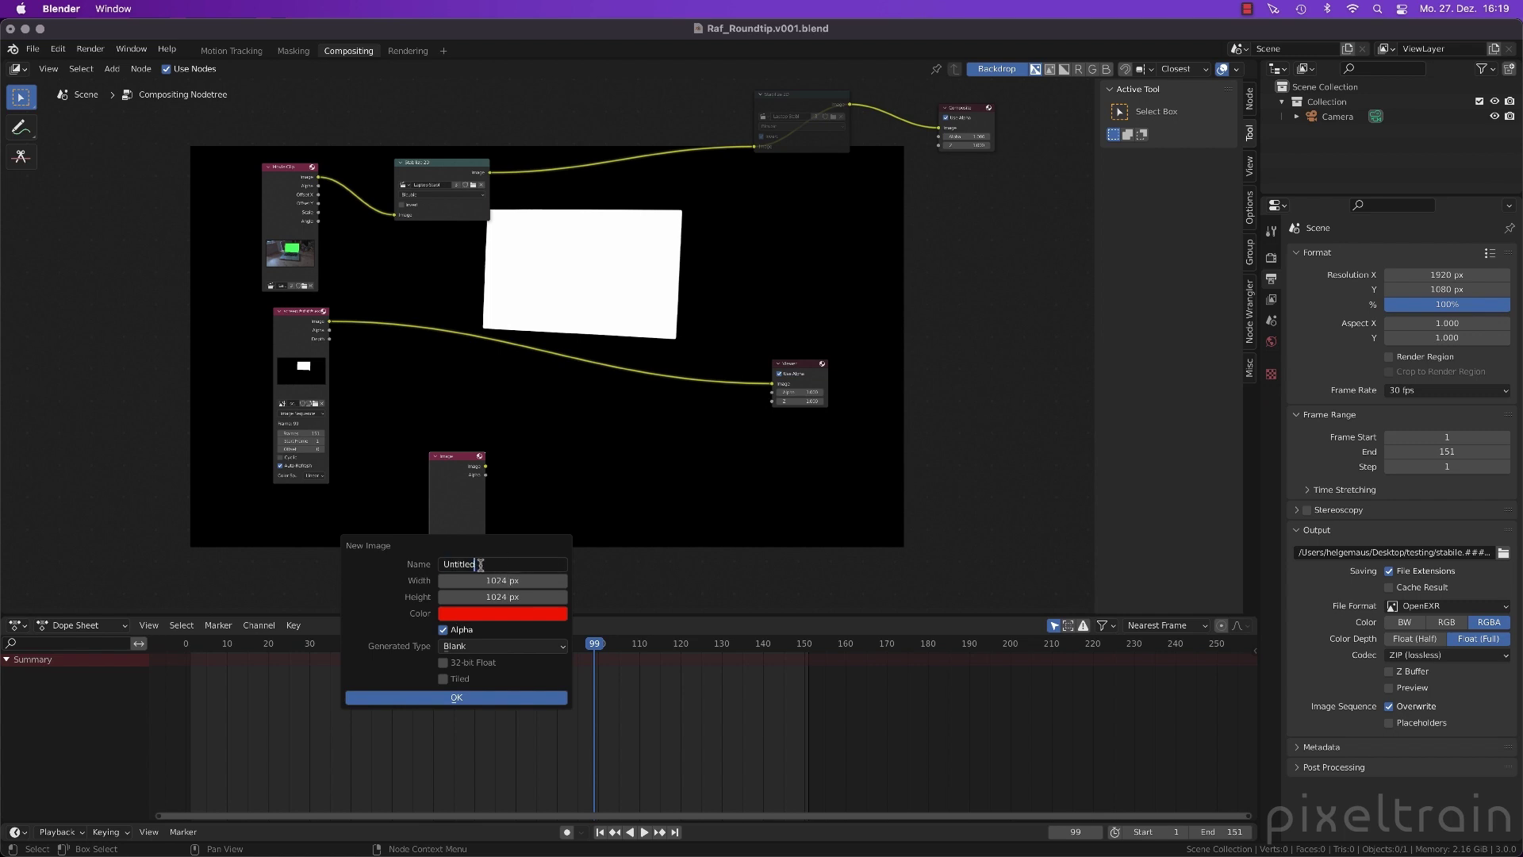
{"action": "key", "text": "ctrl+a"}
{"action": "type", "text": "In"}
{"action": "left_click", "coordinate": [529, 582]}
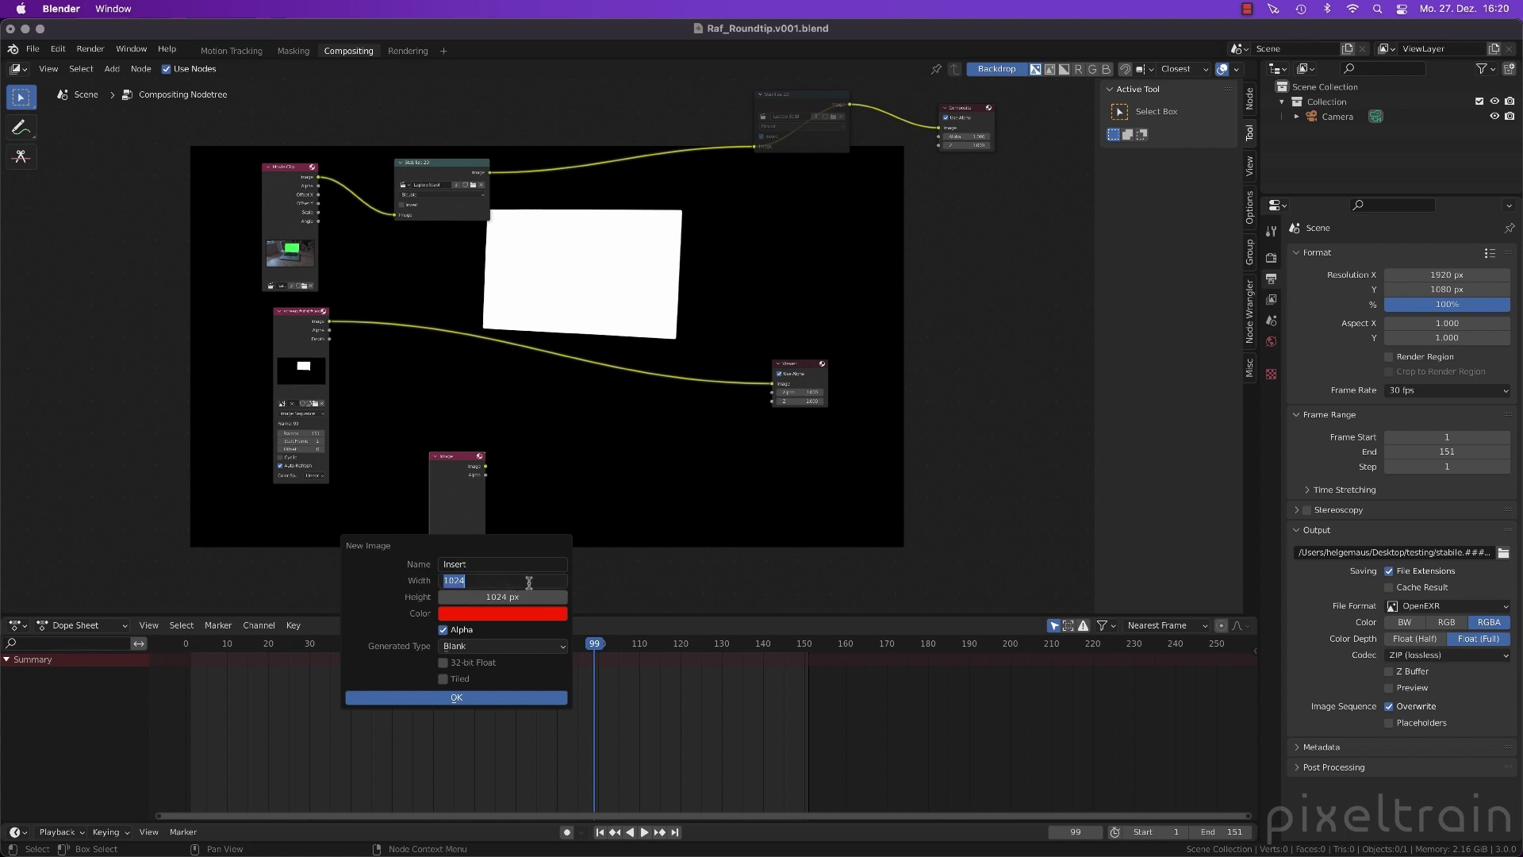
{"action": "type", "text": "1920"}
{"action": "key", "text": "Tab"}
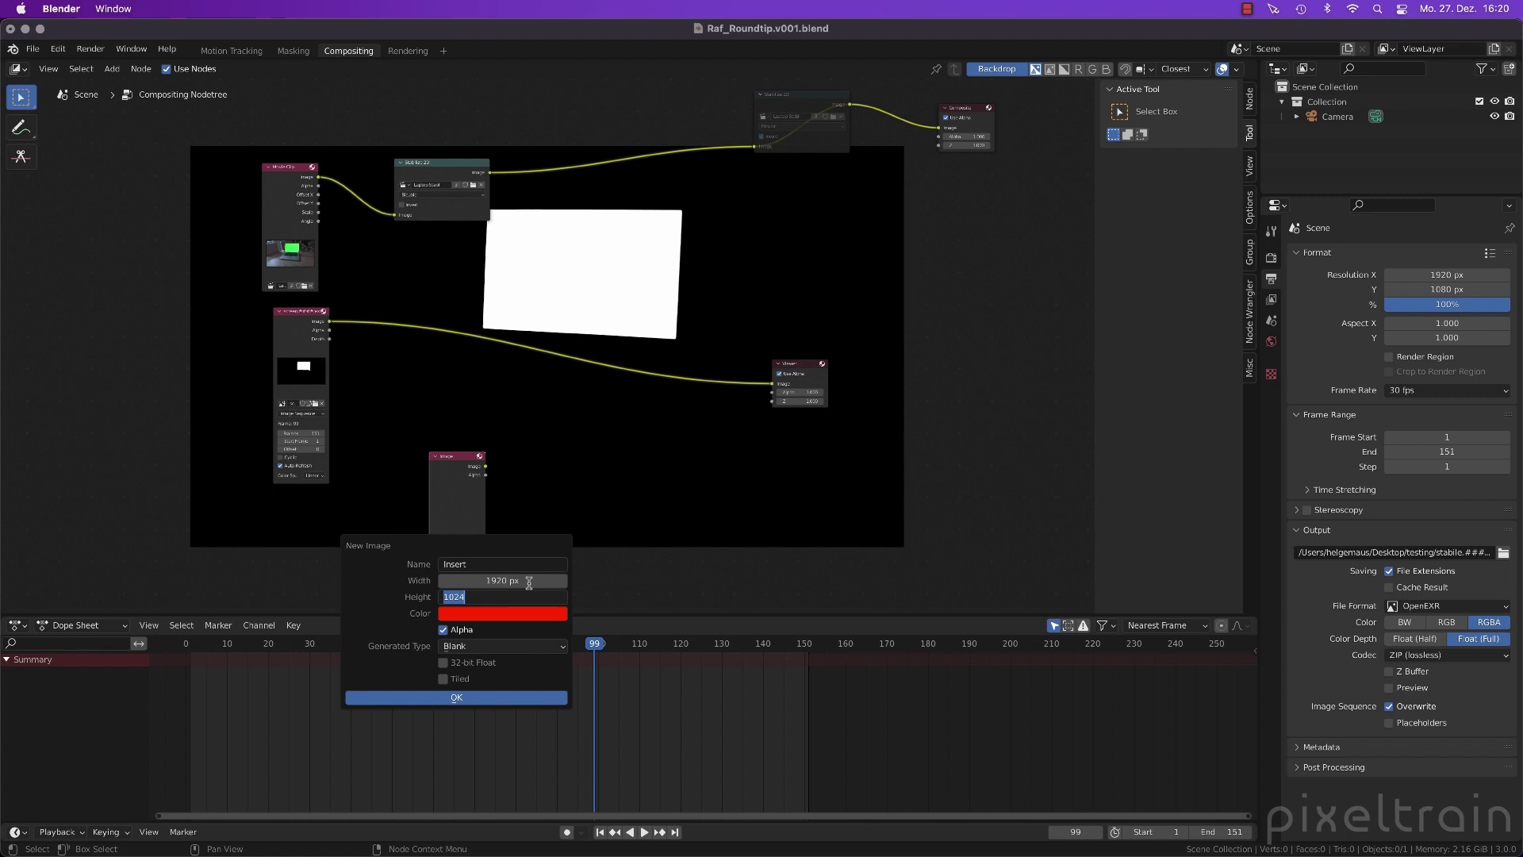
{"action": "type", "text": "1"}
{"action": "key", "text": "Tab"}
{"action": "left_click", "coordinate": [444, 634]}
{"action": "left_click", "coordinate": [445, 634]}
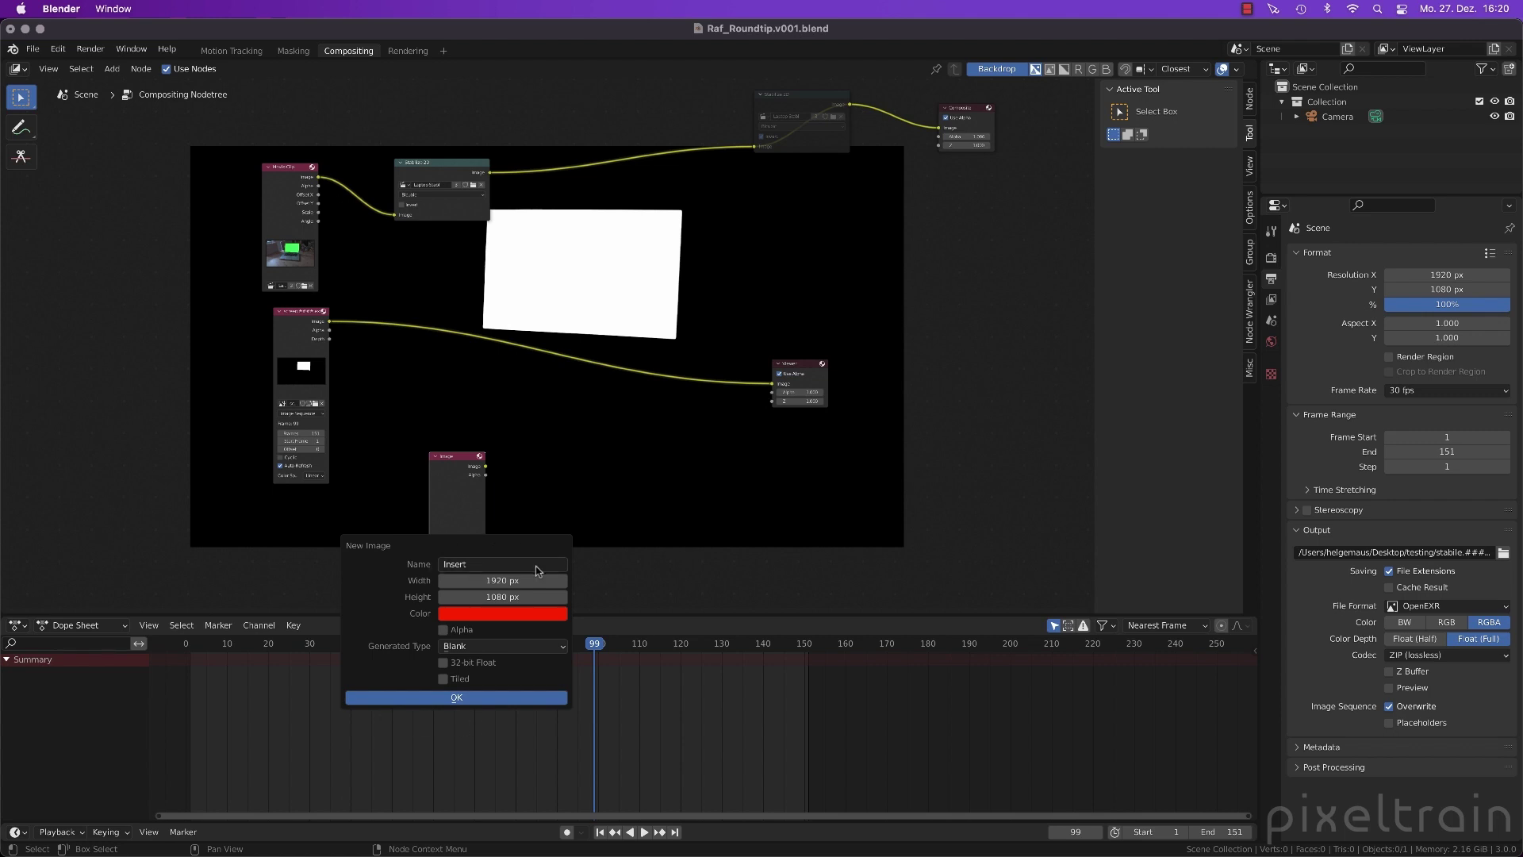
{"action": "left_click", "coordinate": [473, 699]}
{"action": "left_click_drag", "start_coordinate": [464, 457], "coordinate": [405, 496]}
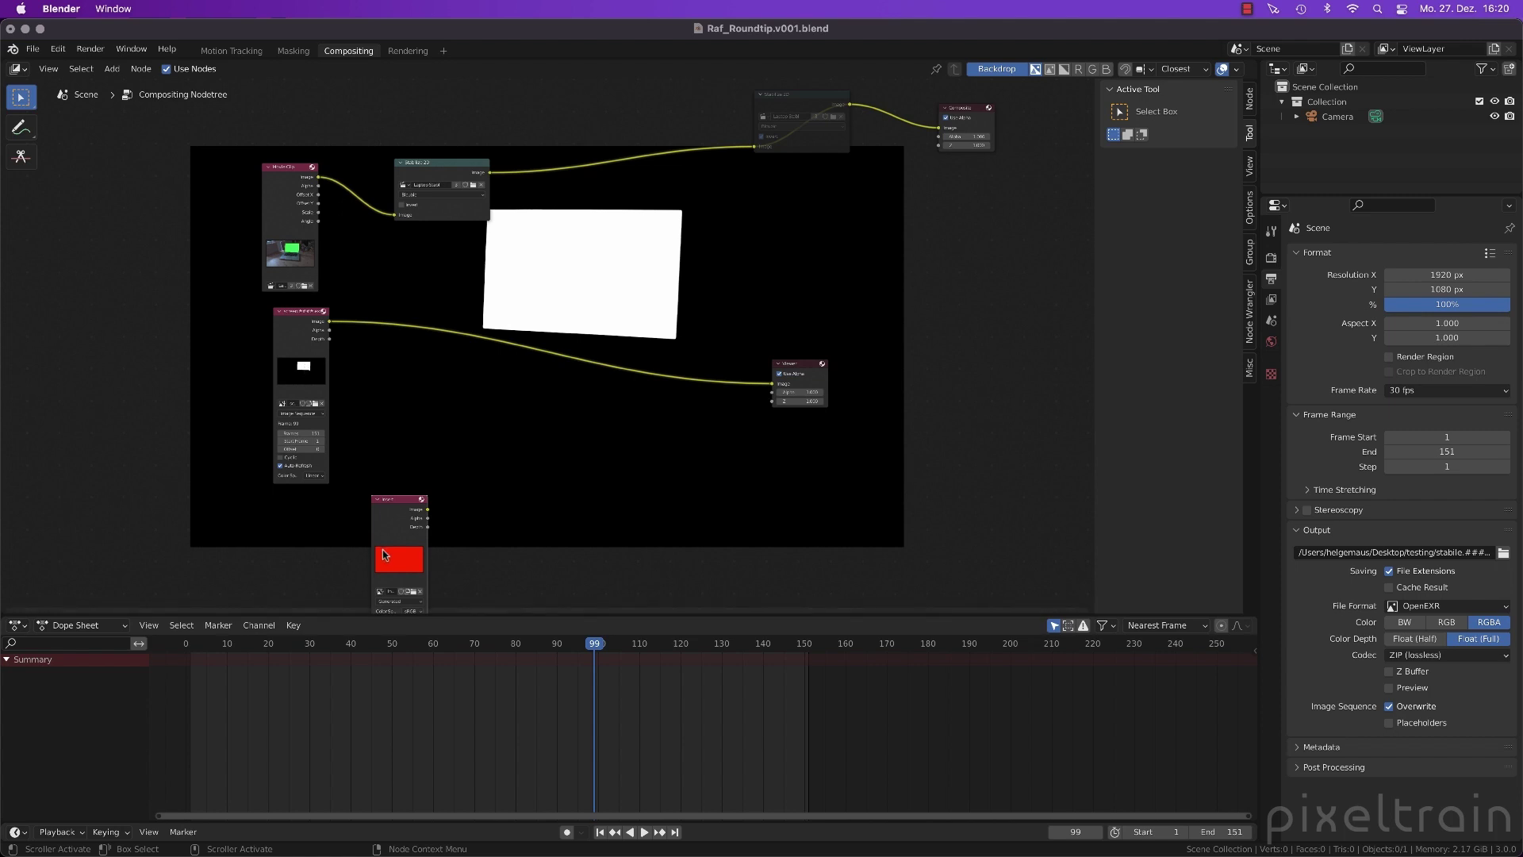
Add a Set Alpha converter node to the compositing tree
{"action": "key", "text": "shift+a"}
{"action": "mouse_move", "coordinate": [464, 434]}
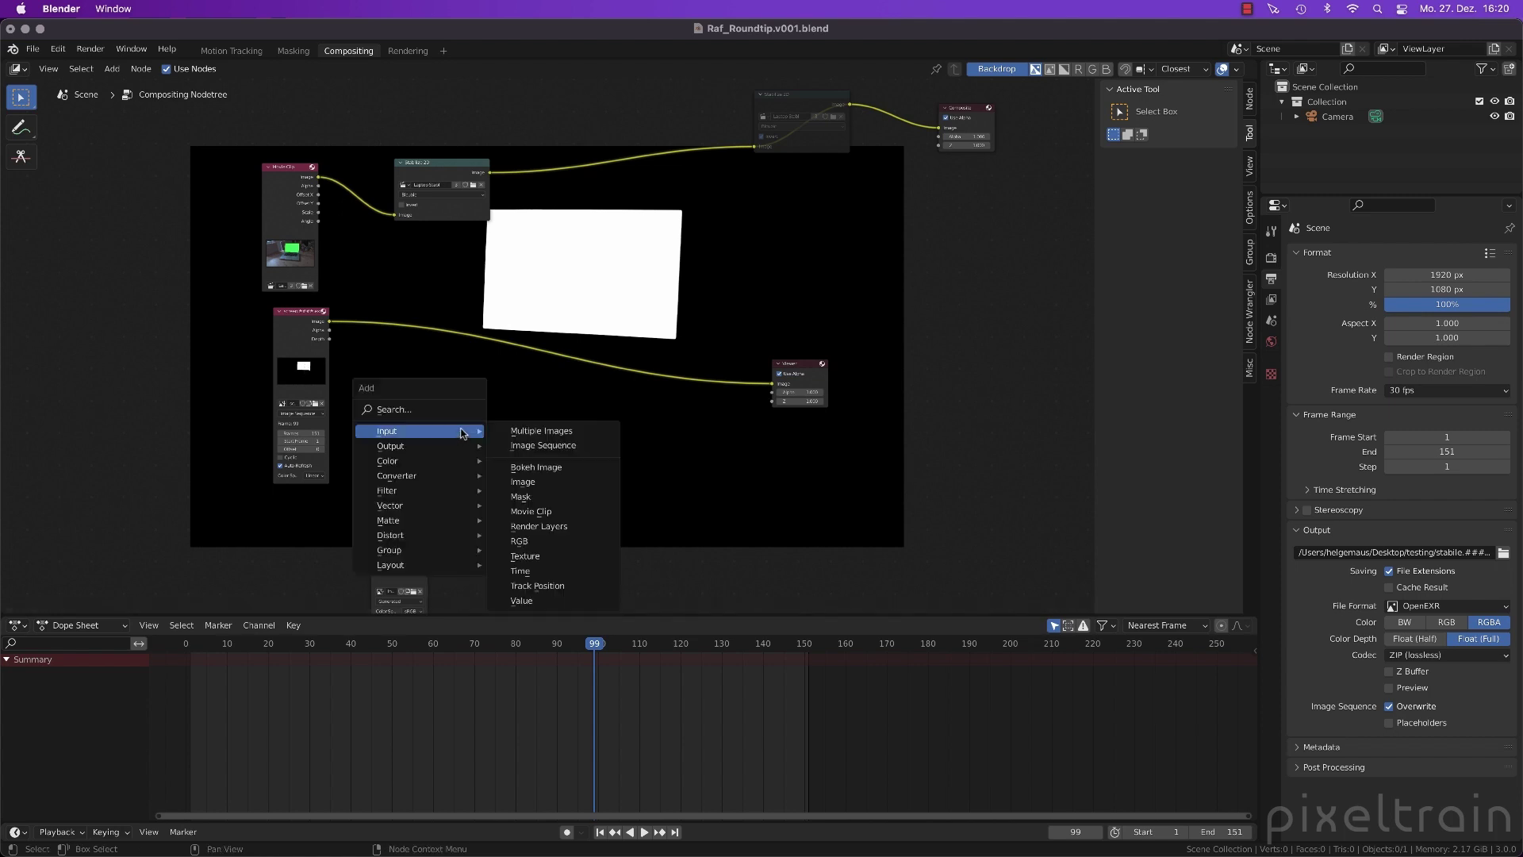
{"action": "mouse_move", "coordinate": [449, 476]}
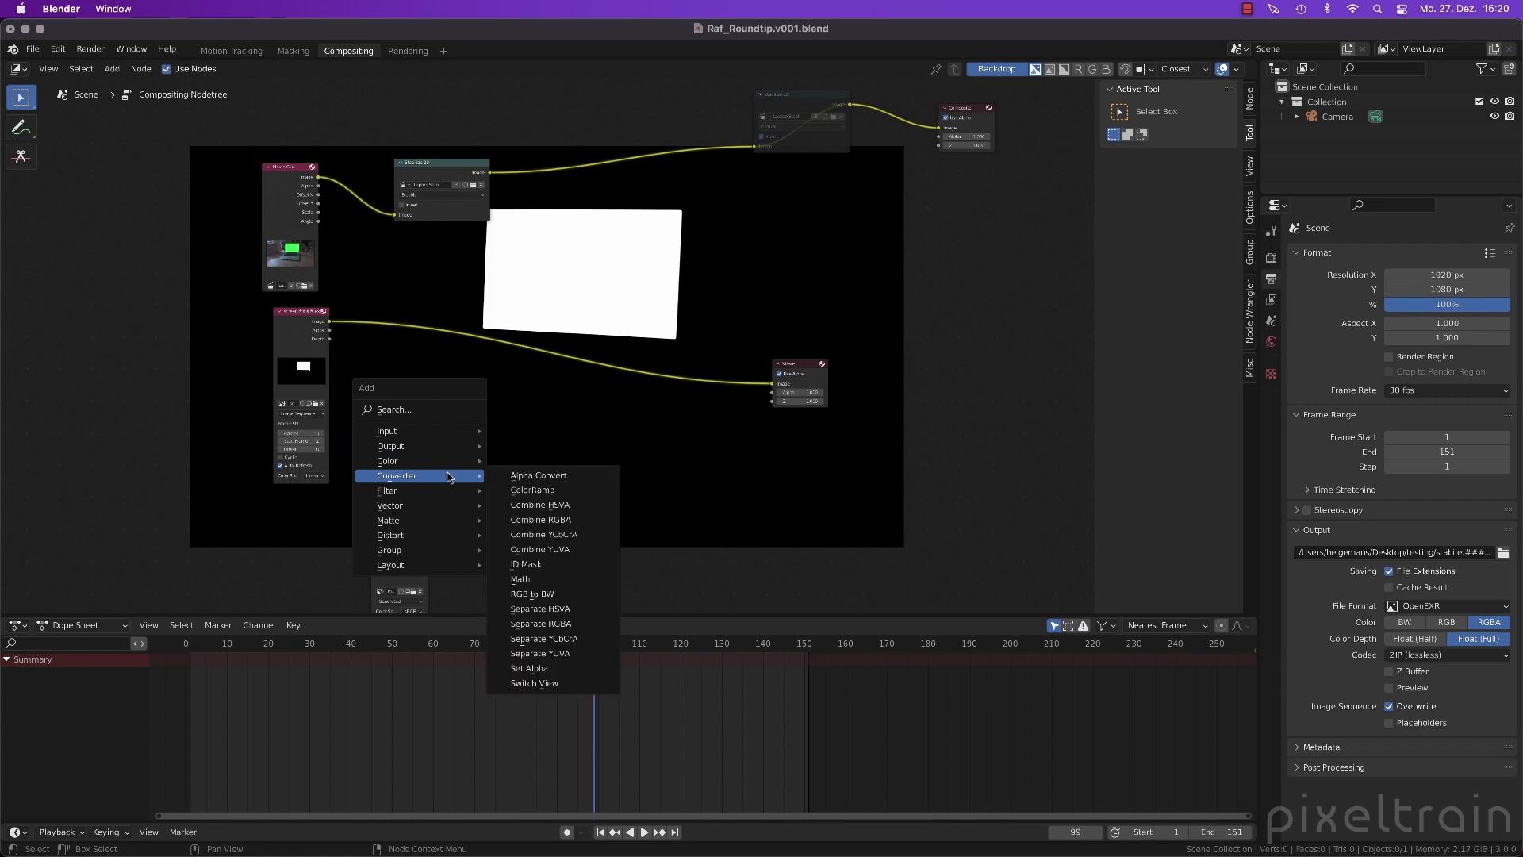
{"action": "left_click", "coordinate": [553, 671]}
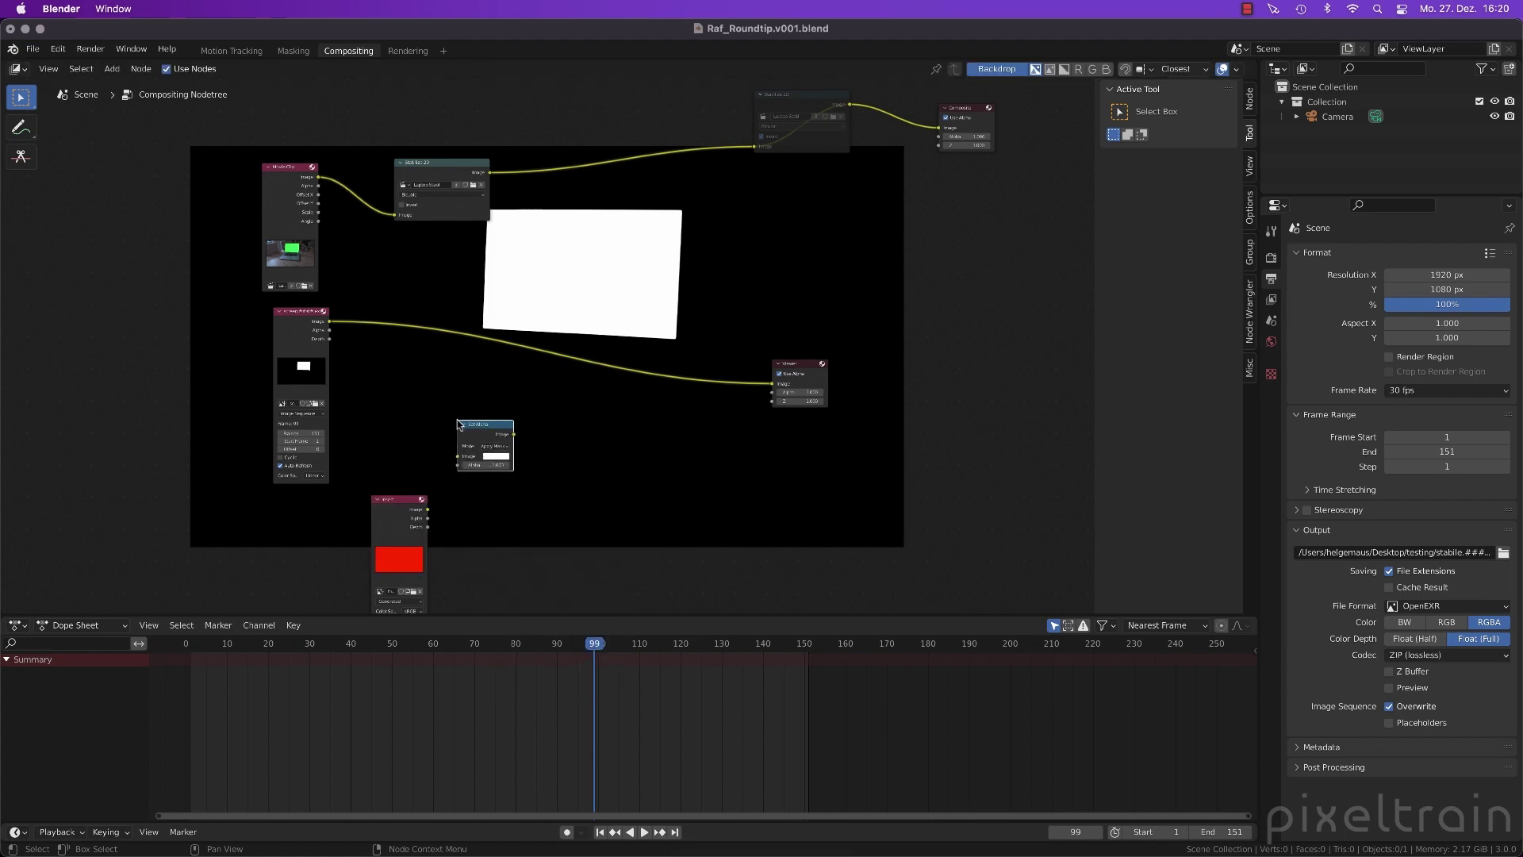
{"action": "left_click", "coordinate": [454, 454]}
Link the red Insert image into Set Alpha's Image input and reposition the Set Alpha and Viewer nodes
{"action": "left_click_drag", "start_coordinate": [428, 510], "coordinate": [459, 467]}
{"action": "left_click_drag", "start_coordinate": [329, 322], "coordinate": [461, 468]}
{"action": "left_click", "coordinate": [476, 424], "text": "ctrl+shift"}
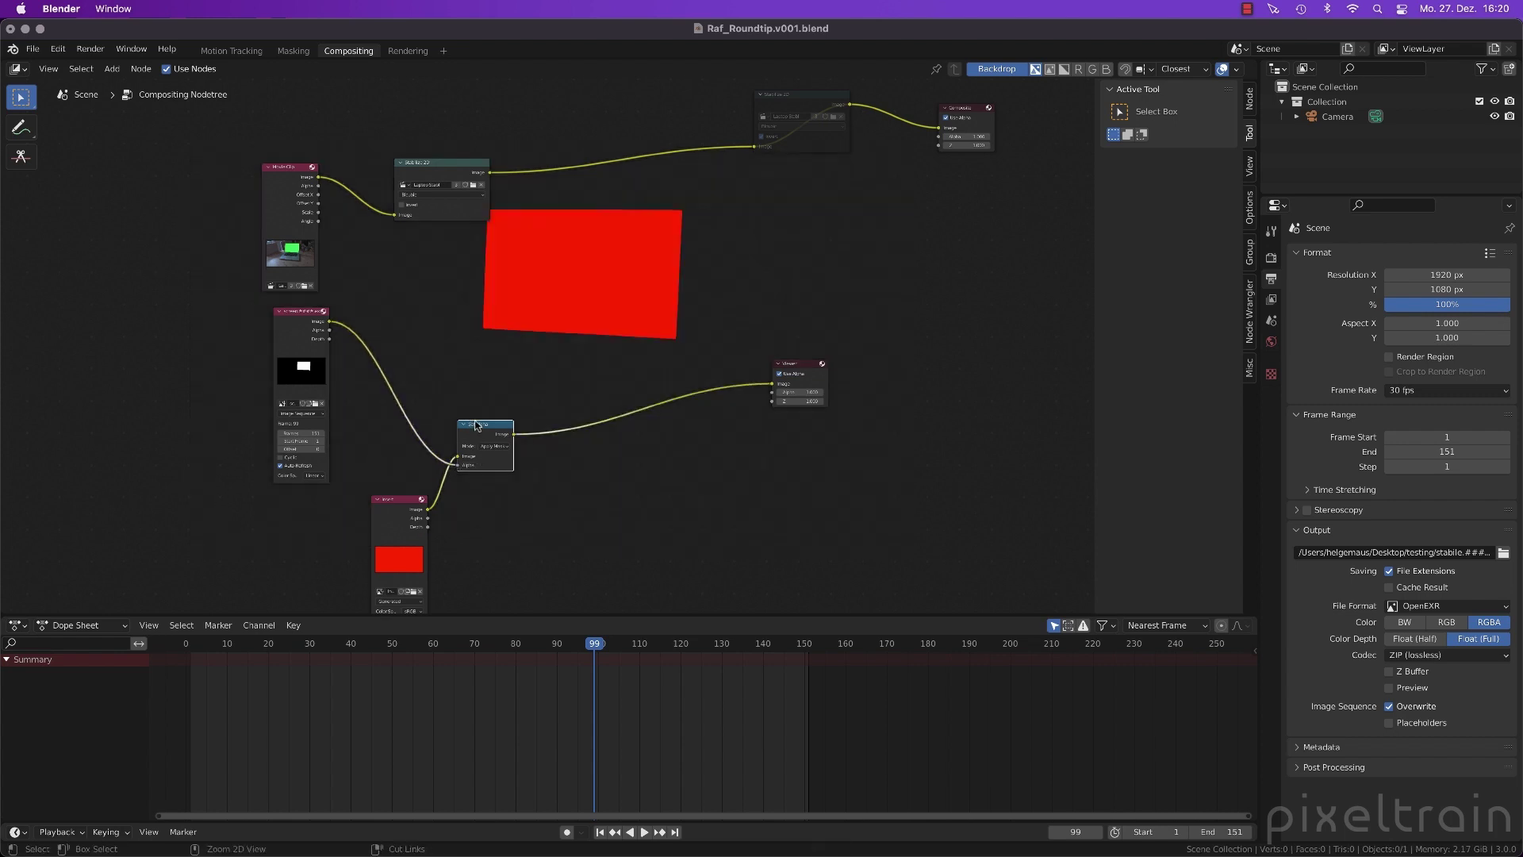
{"action": "scroll", "coordinate": [556, 349], "scroll_direction": "down", "scroll_amount": 2}
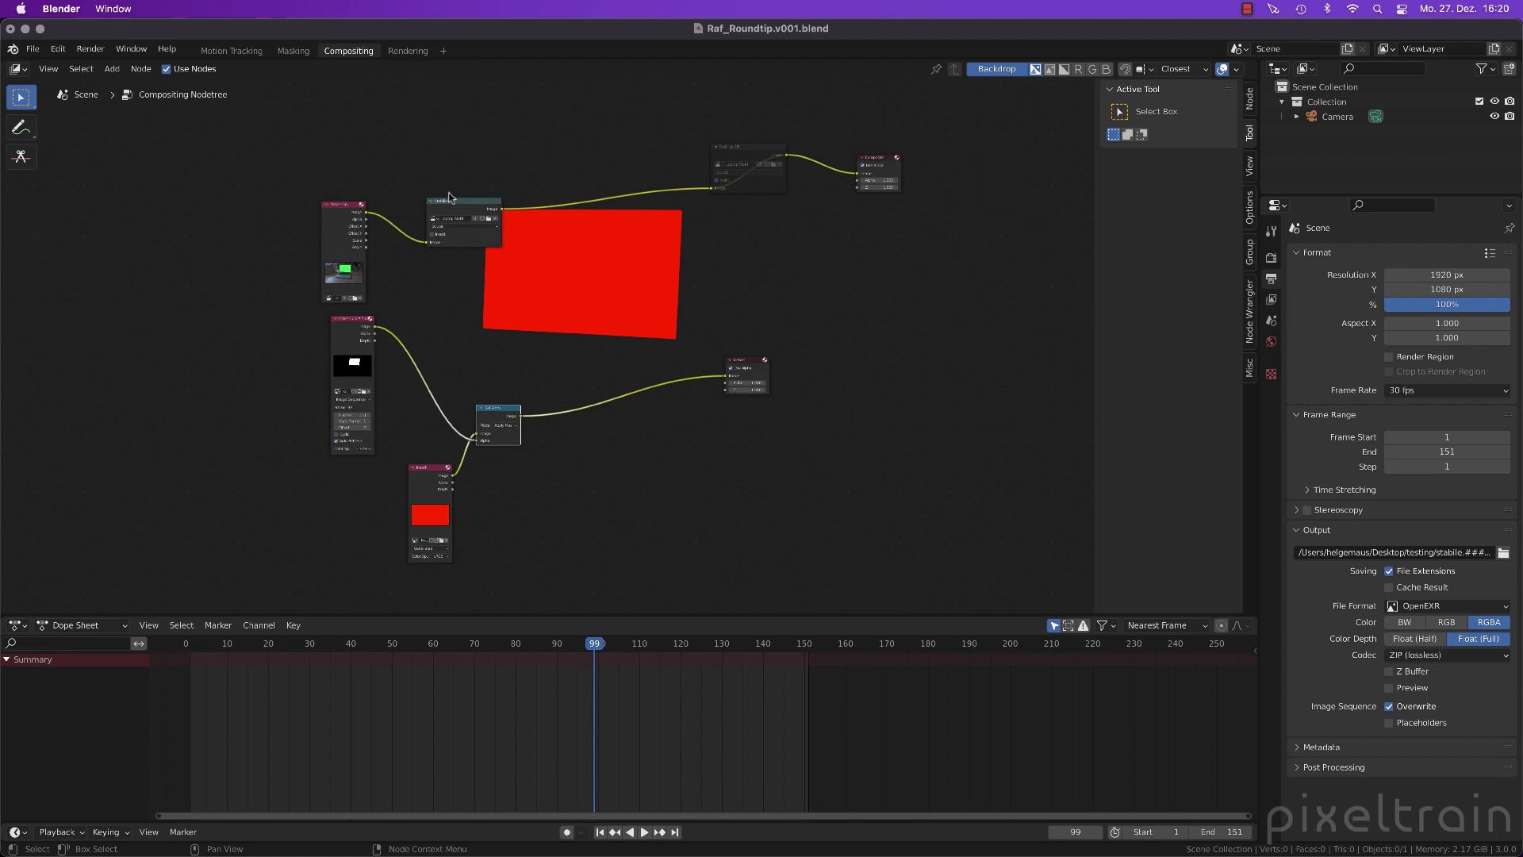
{"action": "left_click_drag", "start_coordinate": [511, 417], "coordinate": [502, 395]}
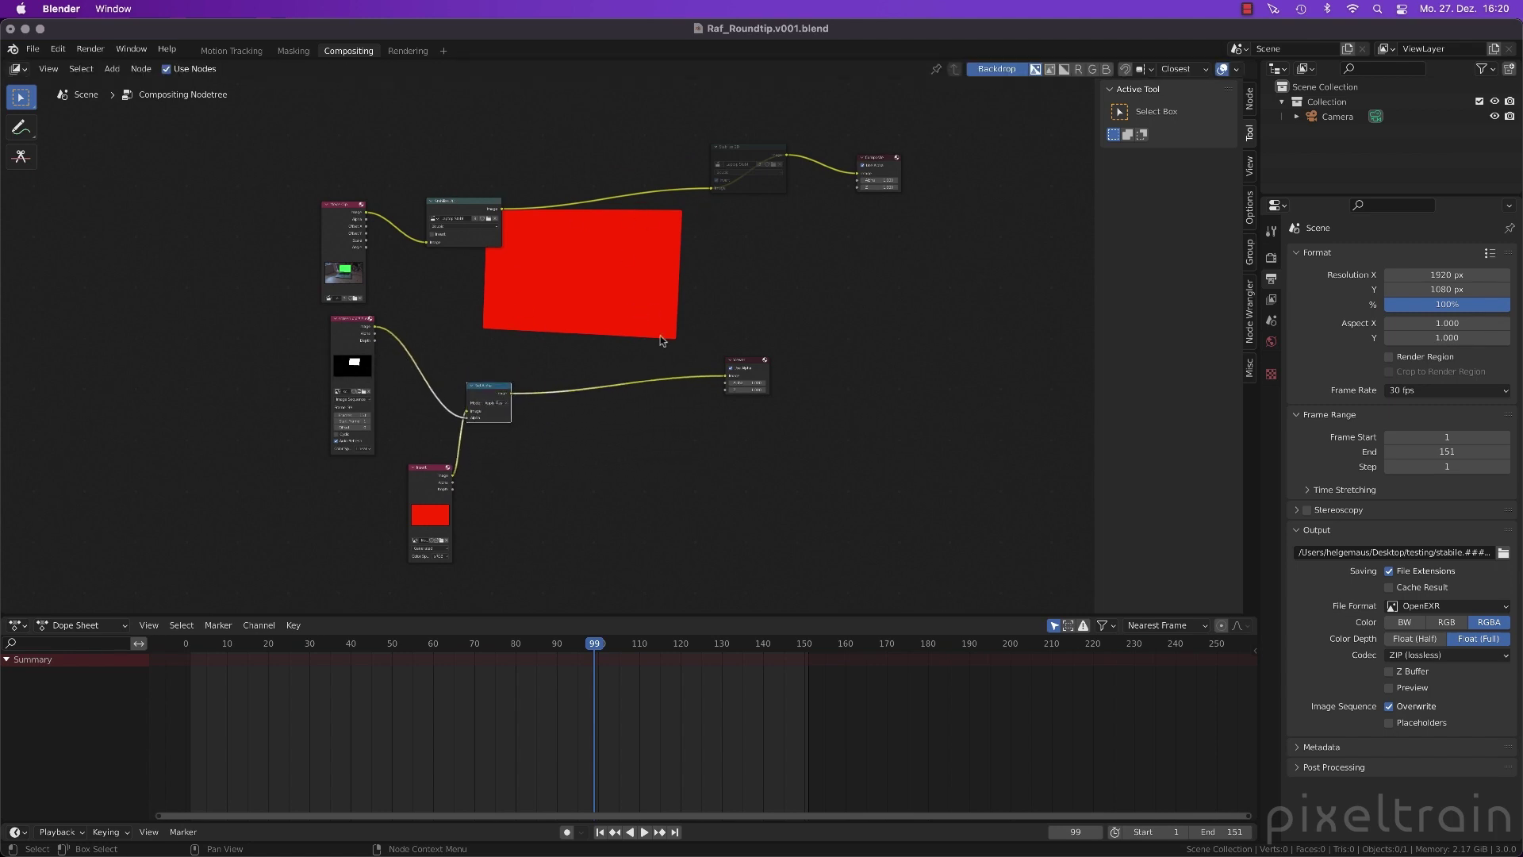
{"action": "scroll", "coordinate": [650, 333], "scroll_direction": "up", "scroll_amount": 1}
{"action": "scroll", "coordinate": [793, 377], "scroll_direction": "down", "scroll_amount": 1}
{"action": "left_click_drag", "start_coordinate": [754, 369], "coordinate": [757, 450]}
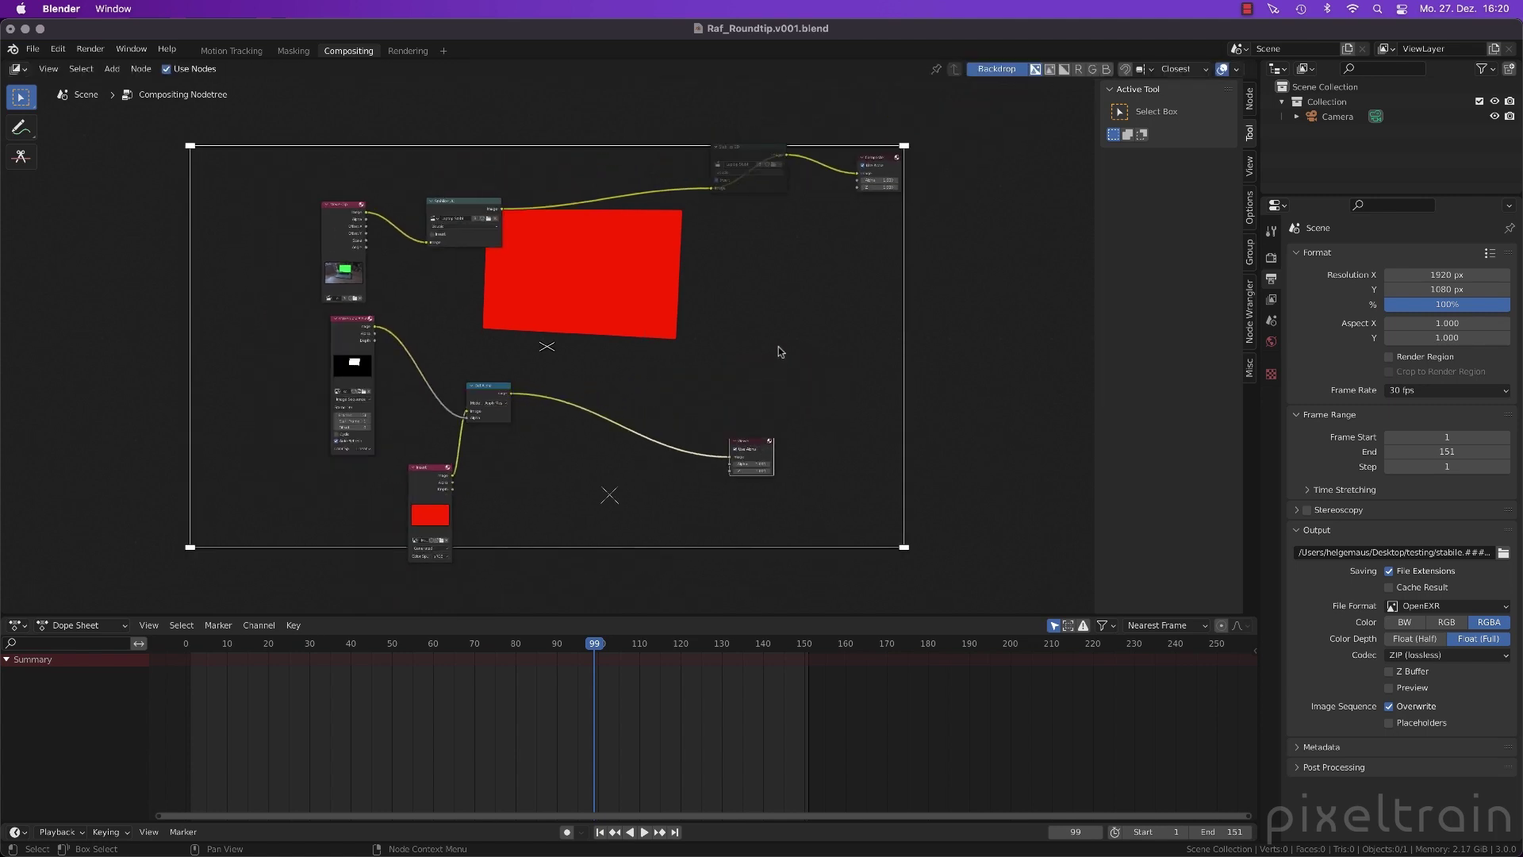
Add an Alpha Over node to the tree, cancelling a mistaken Bright/Contrast node
{"action": "left_click", "coordinate": [778, 349]}
{"action": "key", "text": "shift+a"}
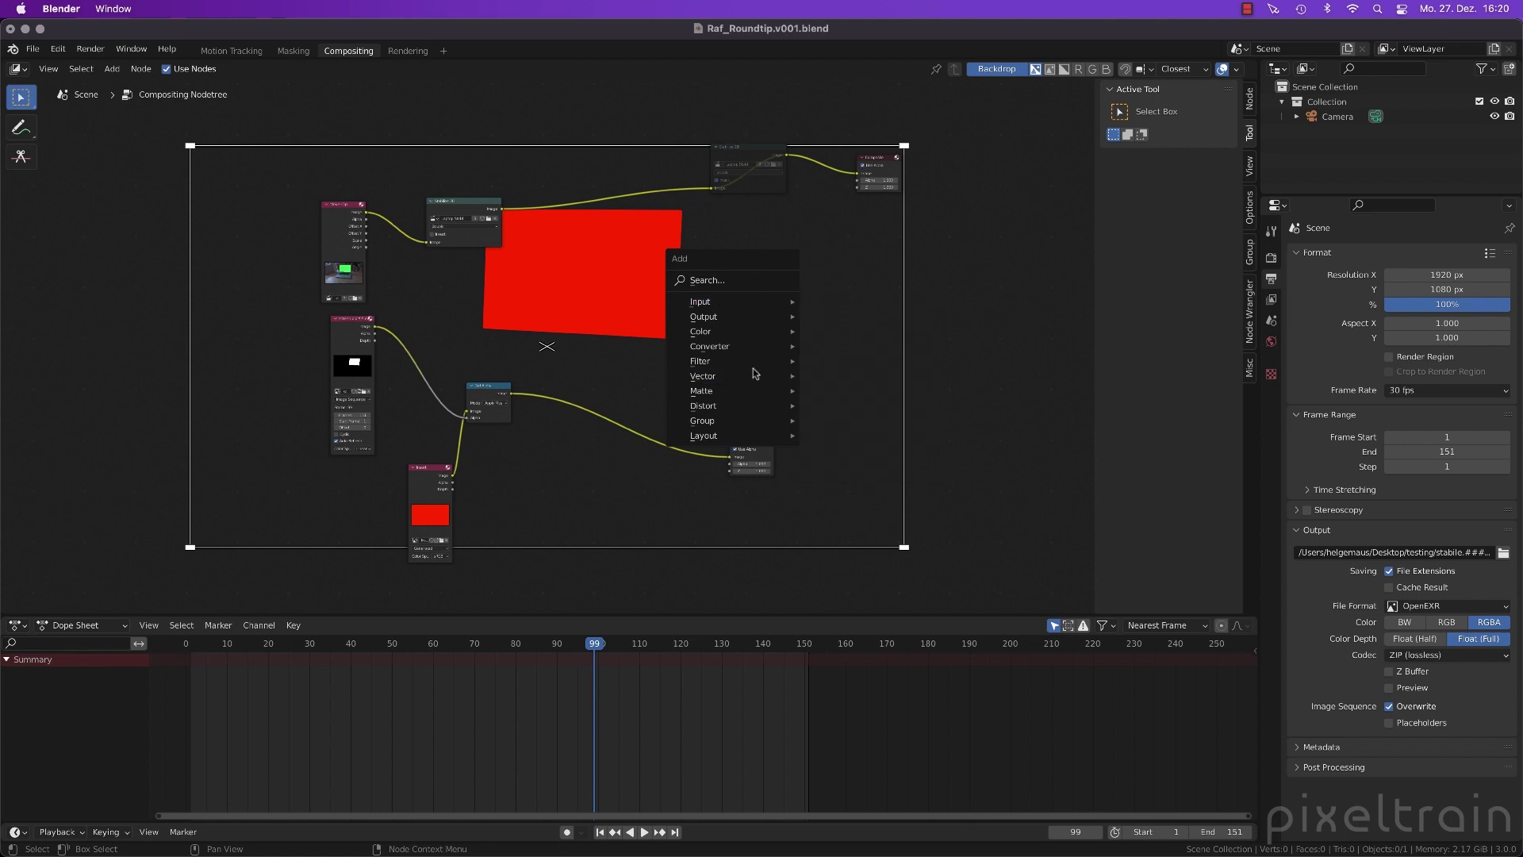
{"action": "mouse_move", "coordinate": [761, 332]}
{"action": "left_click", "coordinate": [854, 341]}
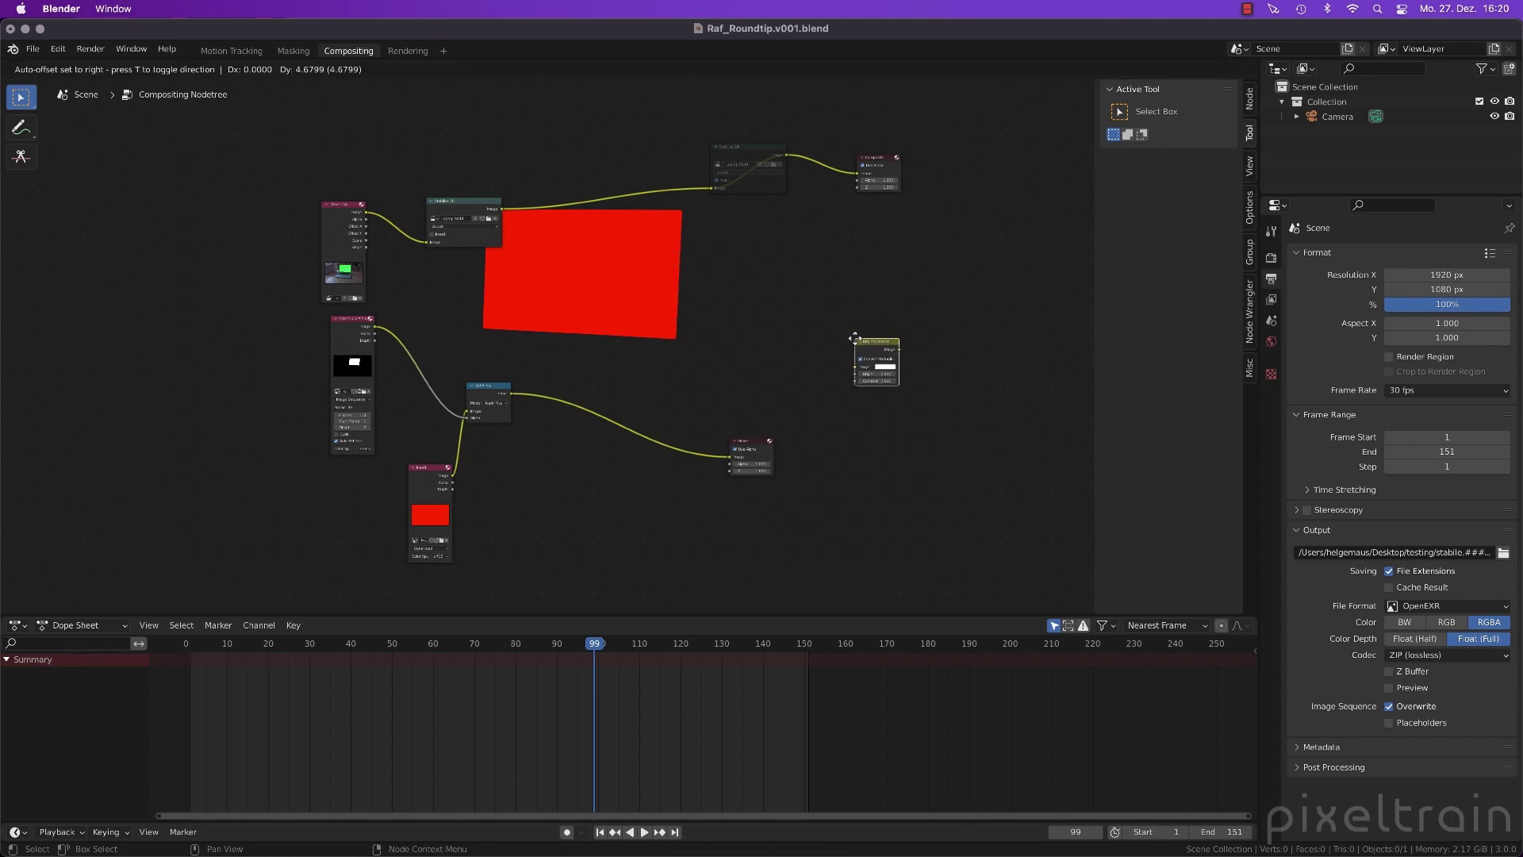
{"action": "key", "text": "Escape"}
{"action": "key", "text": "shift+a"}
{"action": "mouse_move", "coordinate": [745, 305]}
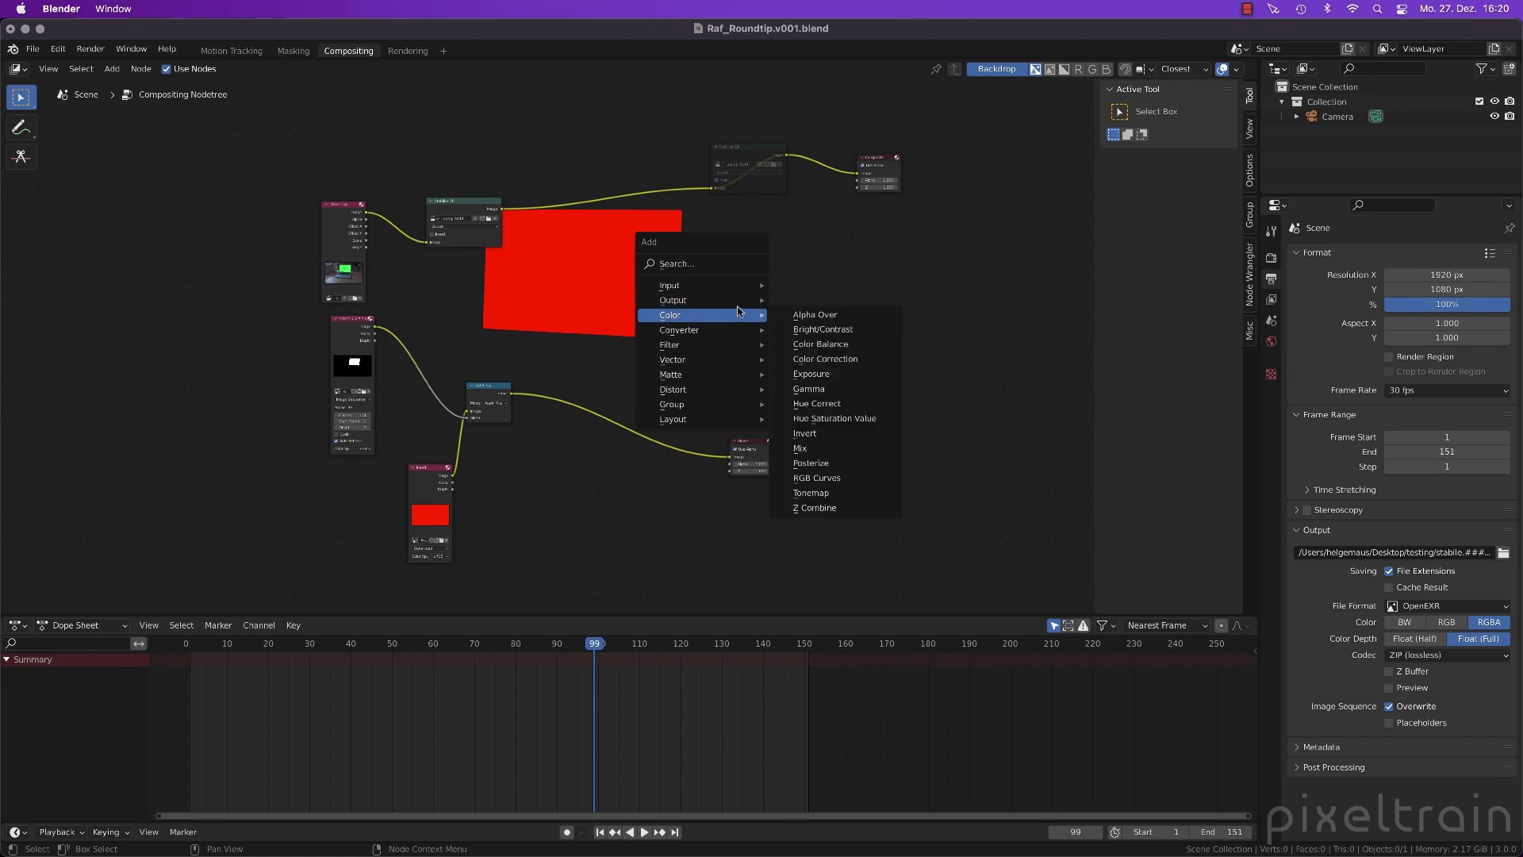
{"action": "left_click", "coordinate": [814, 315]}
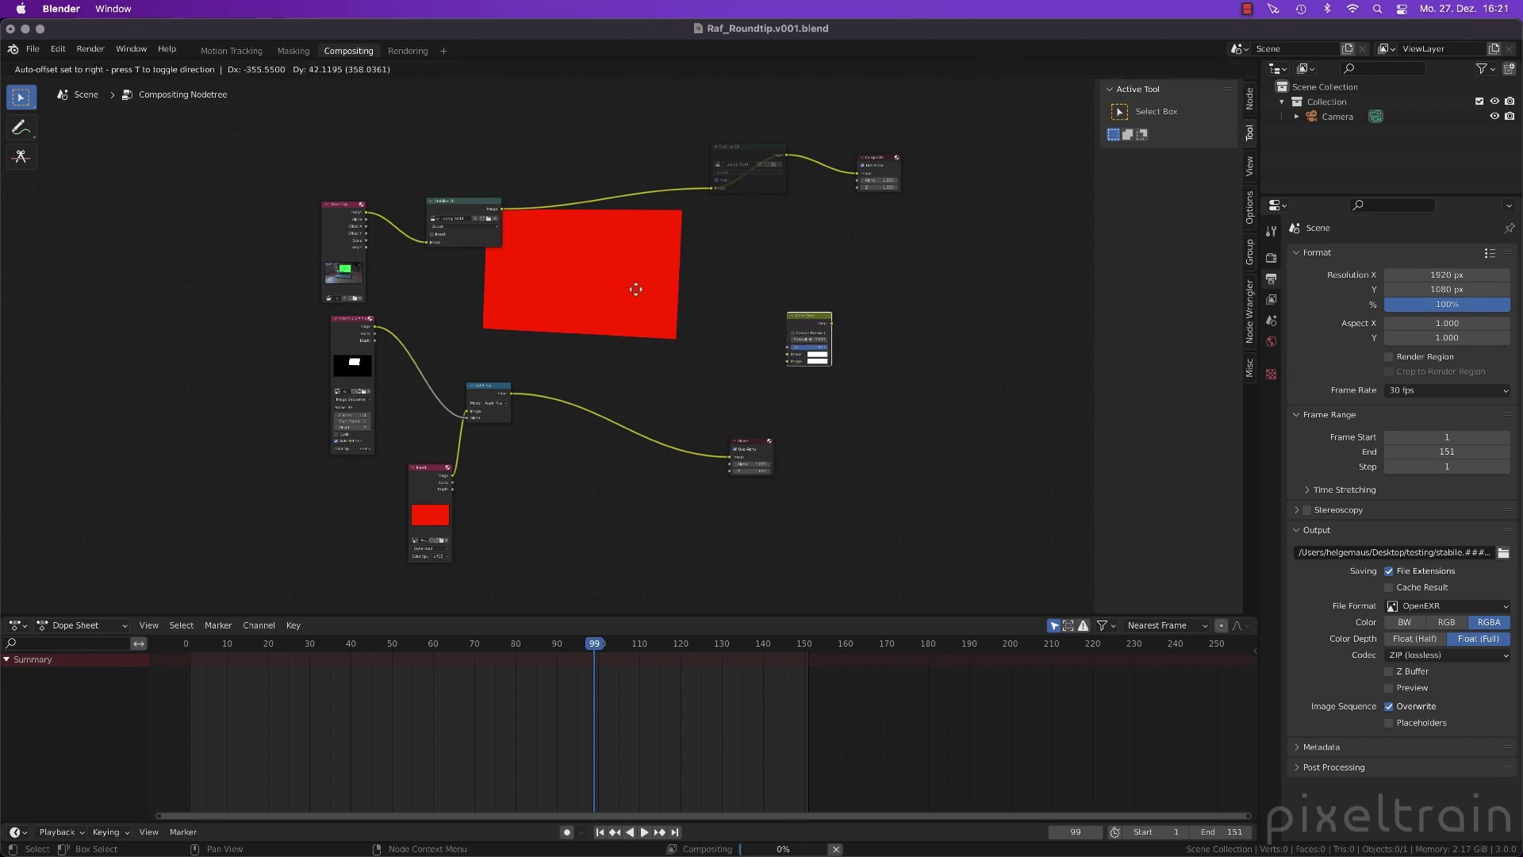
{"action": "left_click", "coordinate": [650, 370]}
Feed Alpha Over into the Viewer and plug the Set Alpha image into Alpha Over
{"action": "left_click_drag", "start_coordinate": [646, 363], "coordinate": [501, 209]}
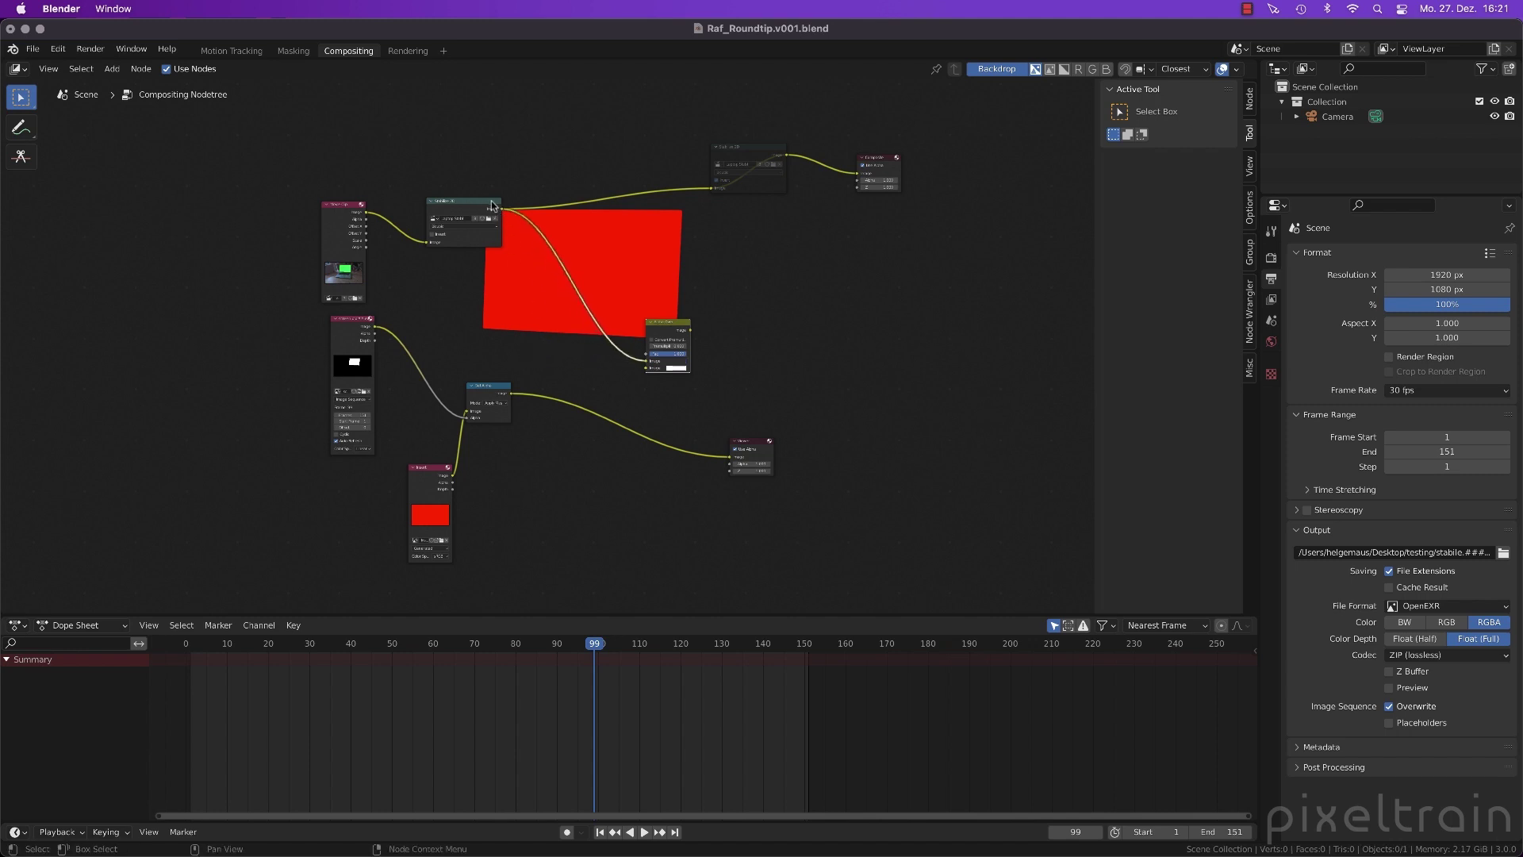
{"action": "left_click", "coordinate": [657, 338], "text": "ctrl+shift"}
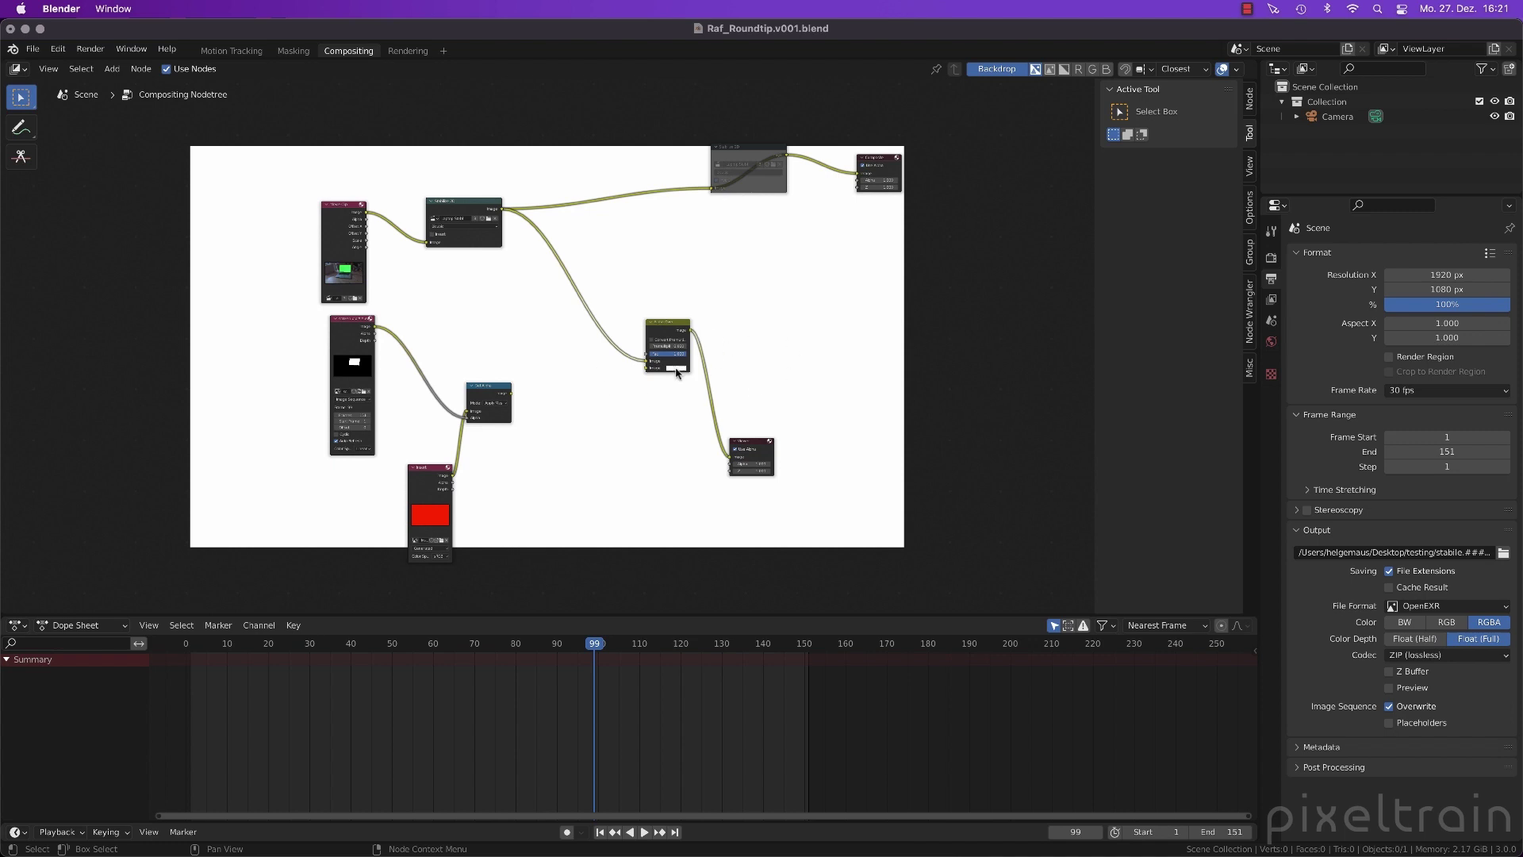
{"action": "scroll", "coordinate": [673, 373], "scroll_direction": "up", "scroll_amount": 1}
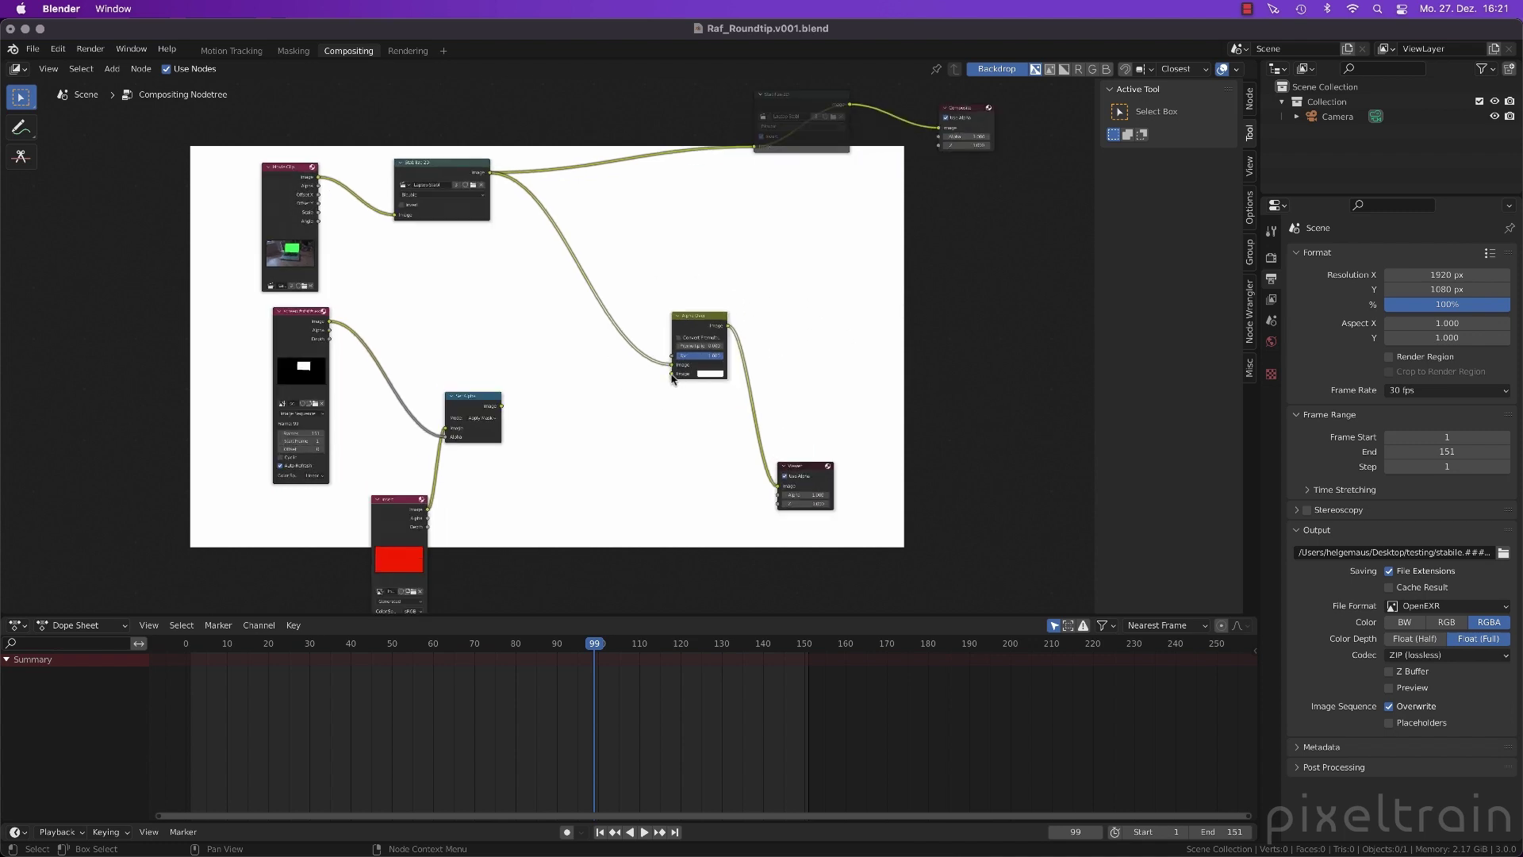
{"action": "left_click_drag", "start_coordinate": [501, 406], "coordinate": [601, 346]}
{"action": "scroll", "coordinate": [650, 476], "scroll_direction": "down", "scroll_amount": 1}
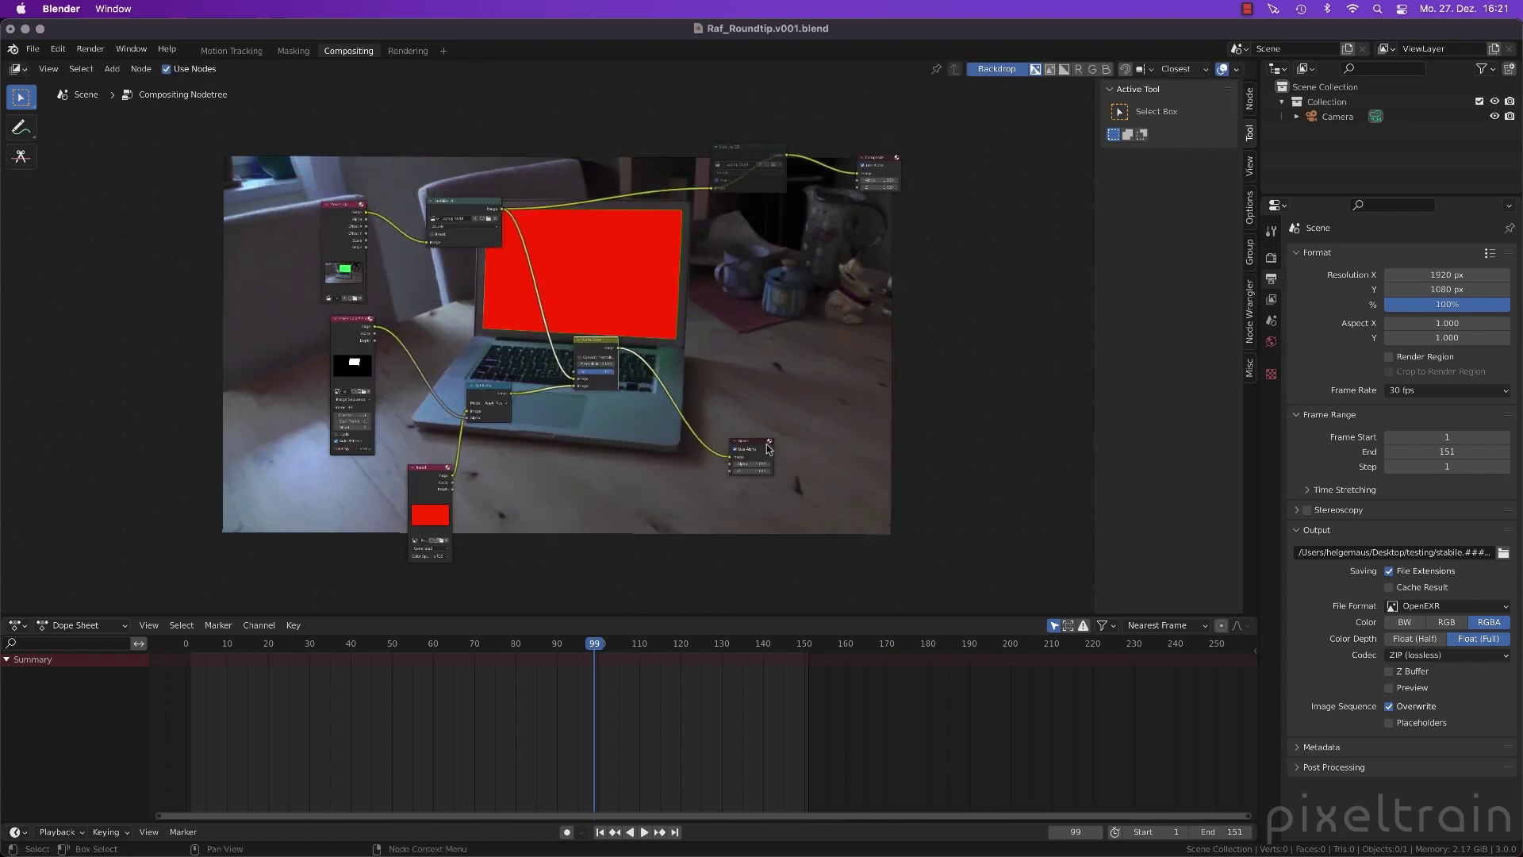
Move the Viewer node aside and scrub between frames 35 and 99 to check the red insert
{"action": "left_click_drag", "start_coordinate": [760, 444], "coordinate": [726, 413]}
{"action": "left_click_drag", "start_coordinate": [479, 645], "coordinate": [399, 650]}
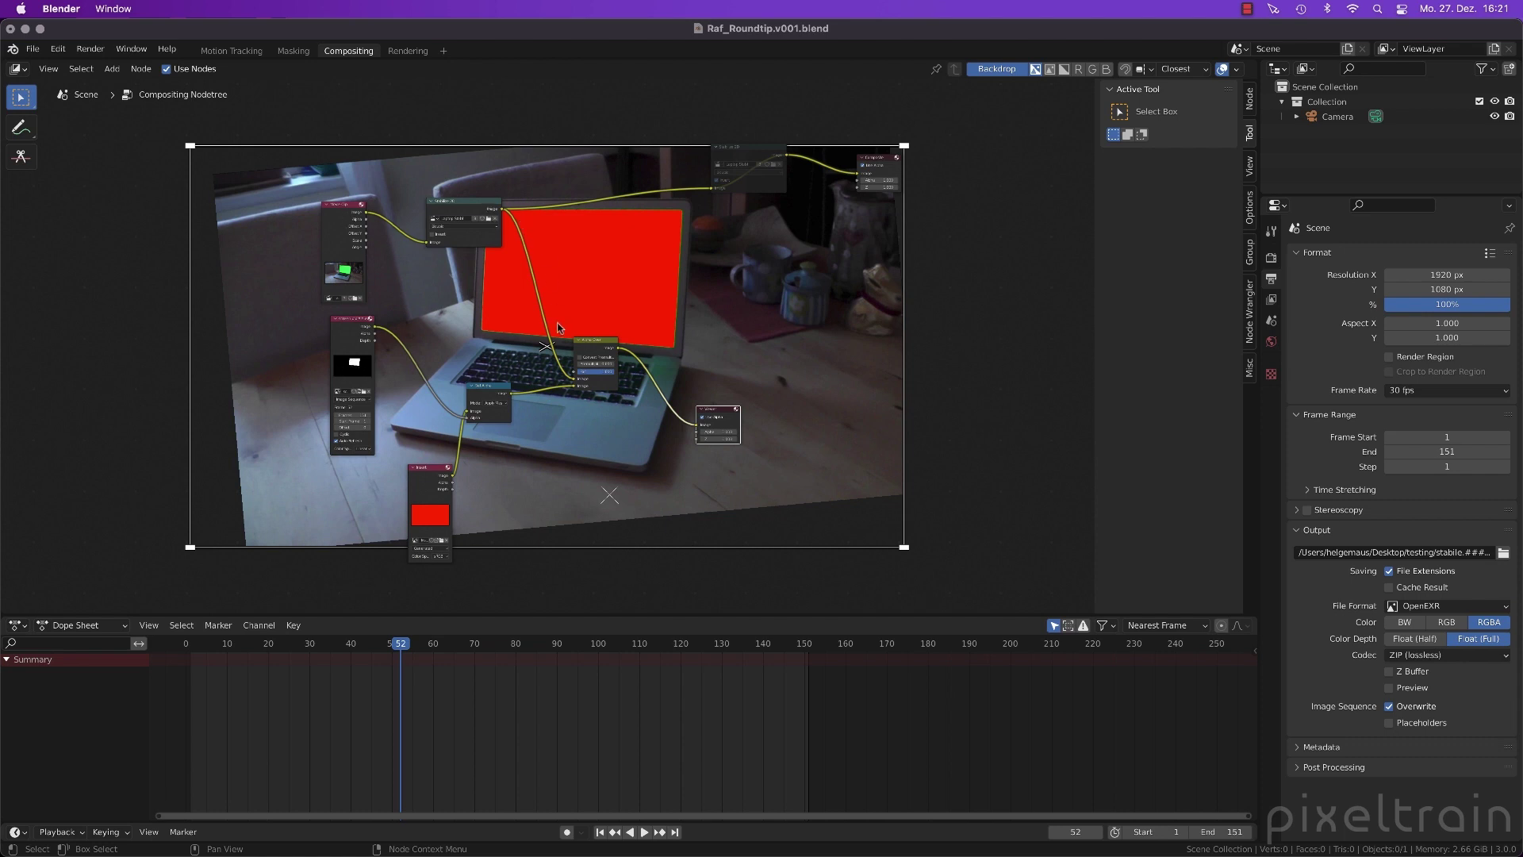
{"action": "left_click_drag", "start_coordinate": [573, 644], "coordinate": [330, 655]}
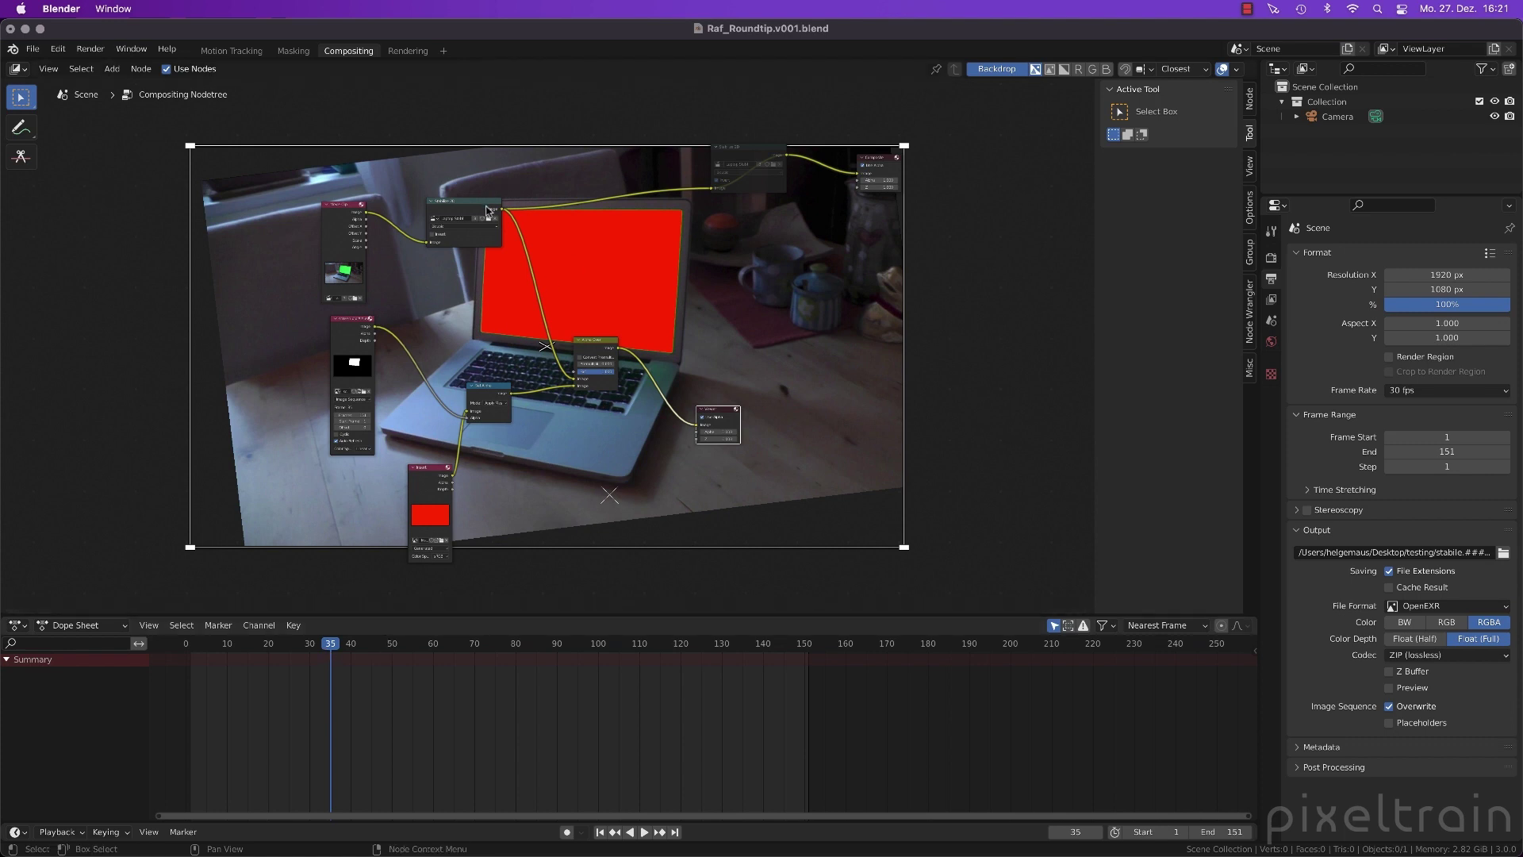
Delete the Stabilize 2D node, shift Alpha Over and Set Alpha, and check the plate at frame 31
{"action": "left_click_drag", "start_coordinate": [487, 211], "coordinate": [546, 157], "text": "alt"}
{"action": "key", "text": "x"}
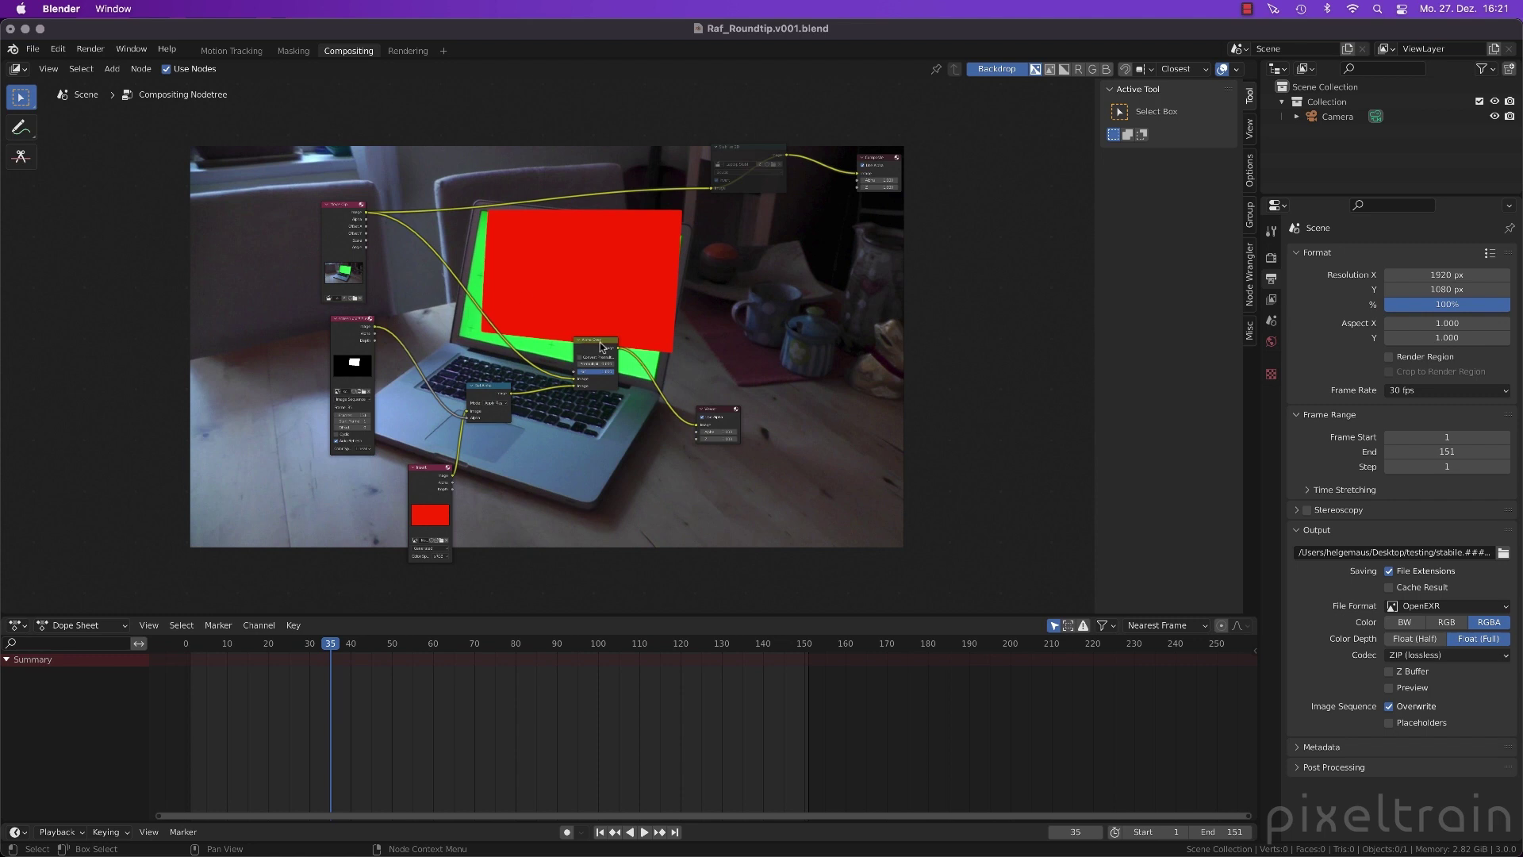
{"action": "left_click_drag", "start_coordinate": [601, 347], "coordinate": [562, 348]}
{"action": "left_click_drag", "start_coordinate": [479, 389], "coordinate": [463, 410]}
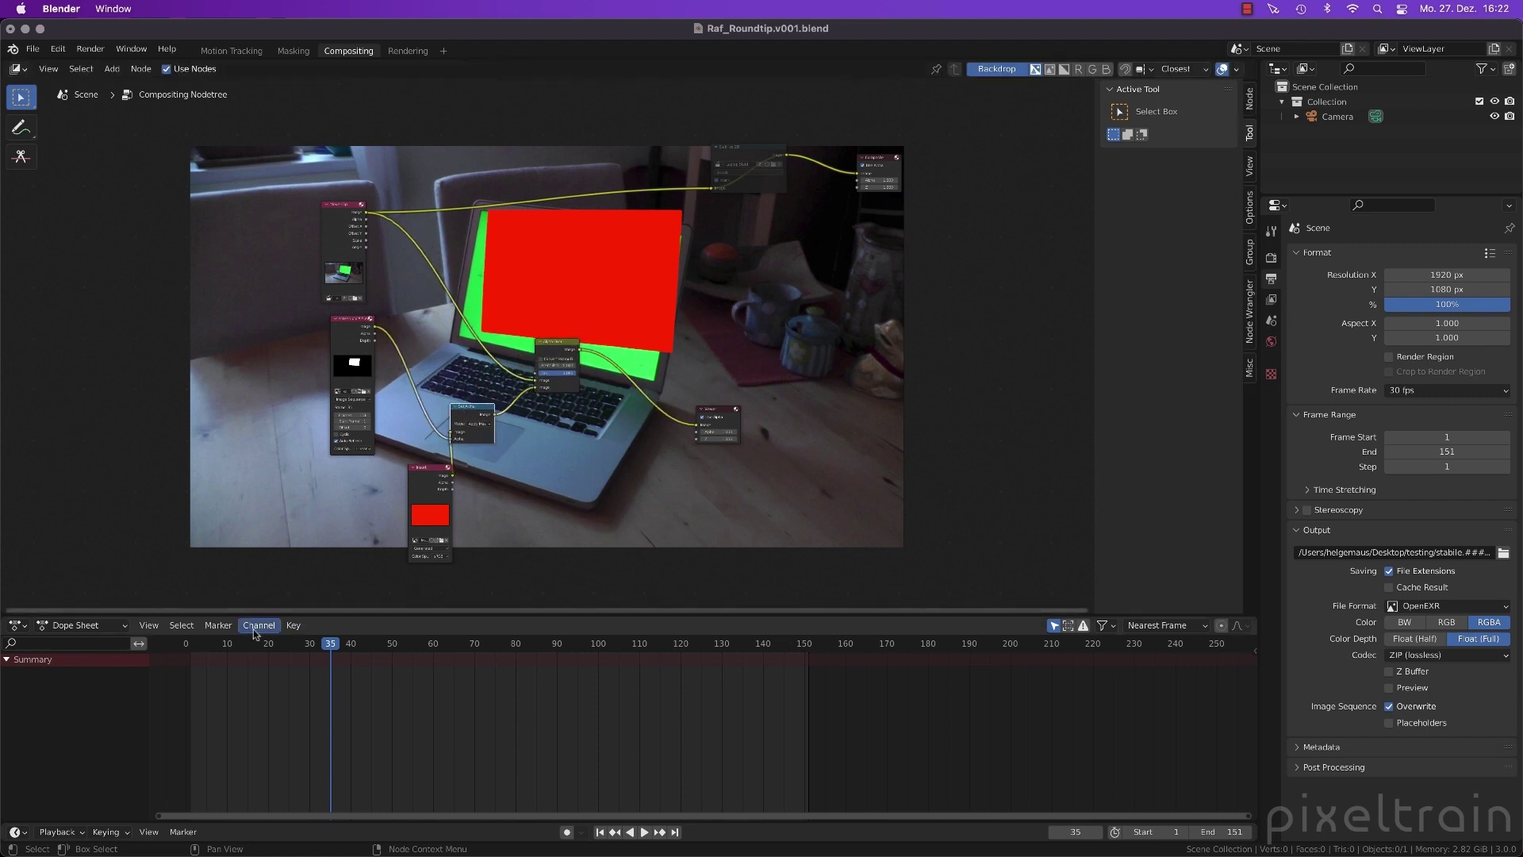
{"action": "left_click_drag", "start_coordinate": [250, 644], "coordinate": [314, 651]}
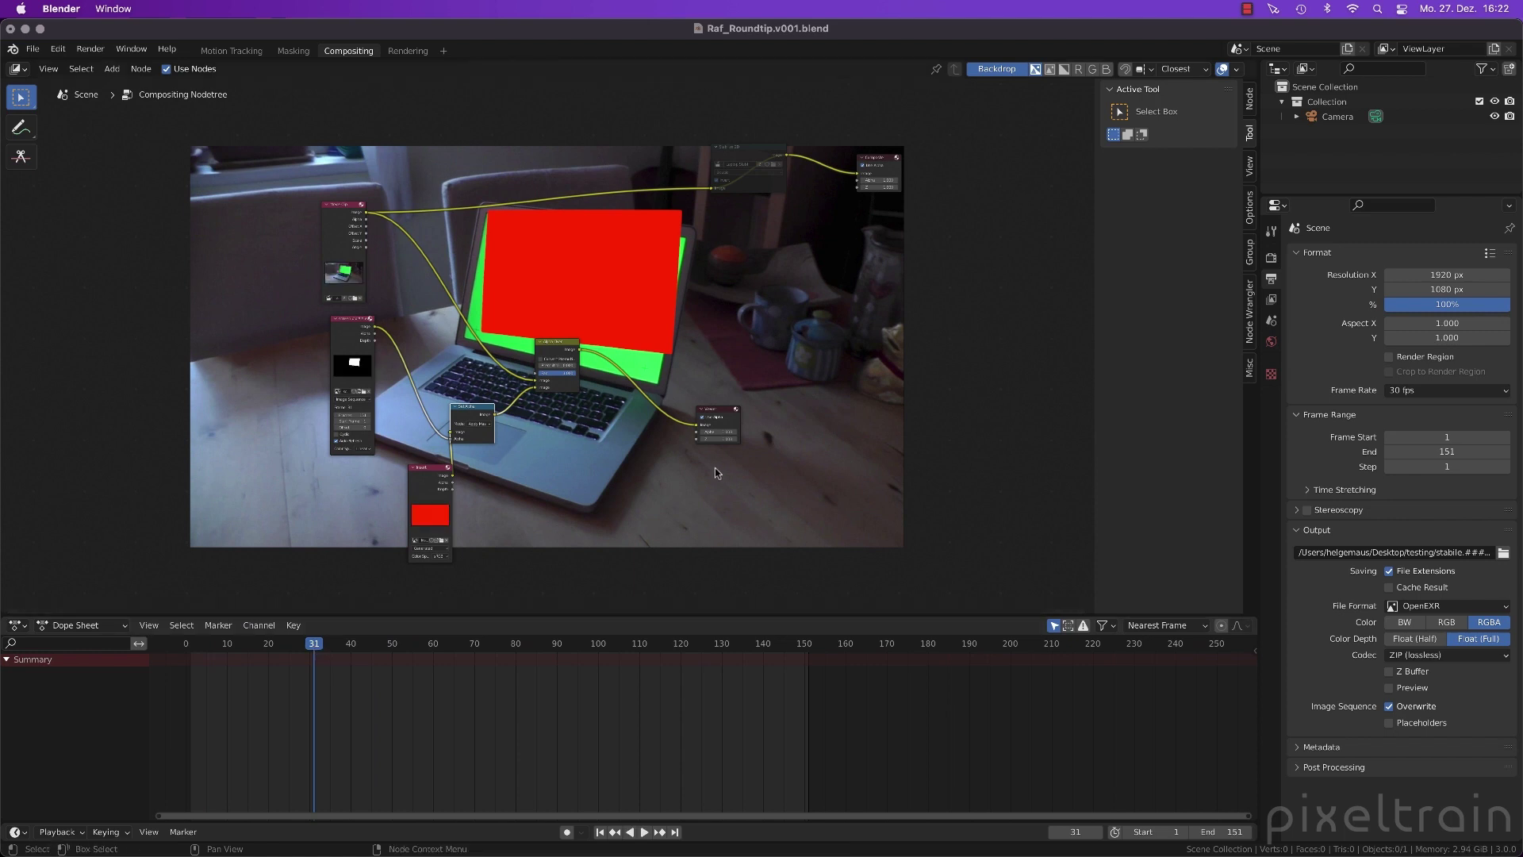
{"action": "left_click_drag", "start_coordinate": [723, 179], "coordinate": [749, 264]}
{"action": "scroll", "coordinate": [775, 249], "scroll_direction": "up", "scroll_amount": 1}
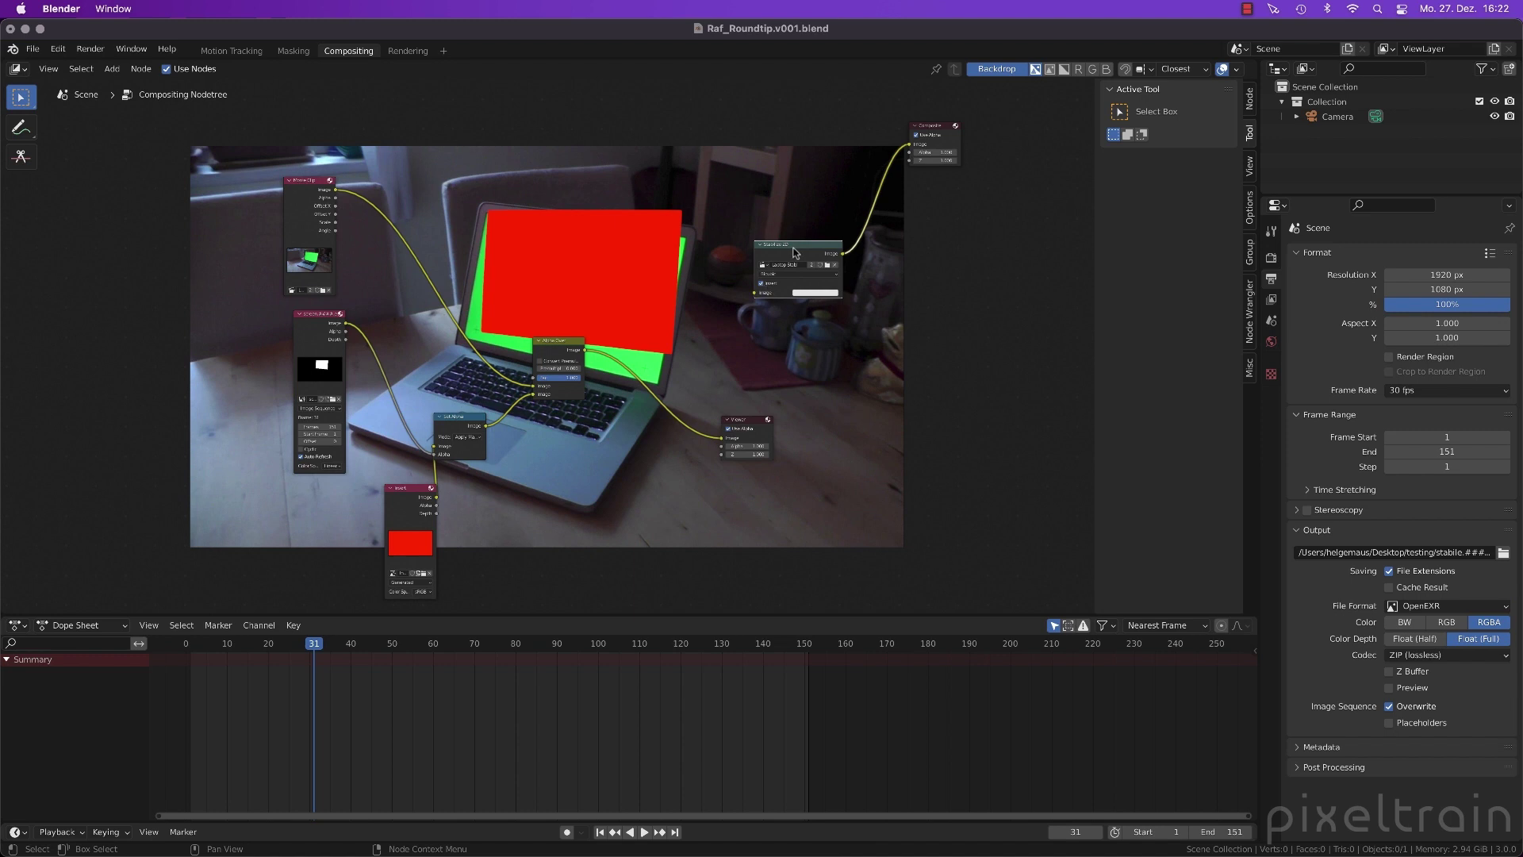
Rearrange the nodes, placing the Stabilize 2D node beside Alpha Over and moving Invert and Viewer
{"action": "left_click_drag", "start_coordinate": [822, 249], "coordinate": [806, 284]}
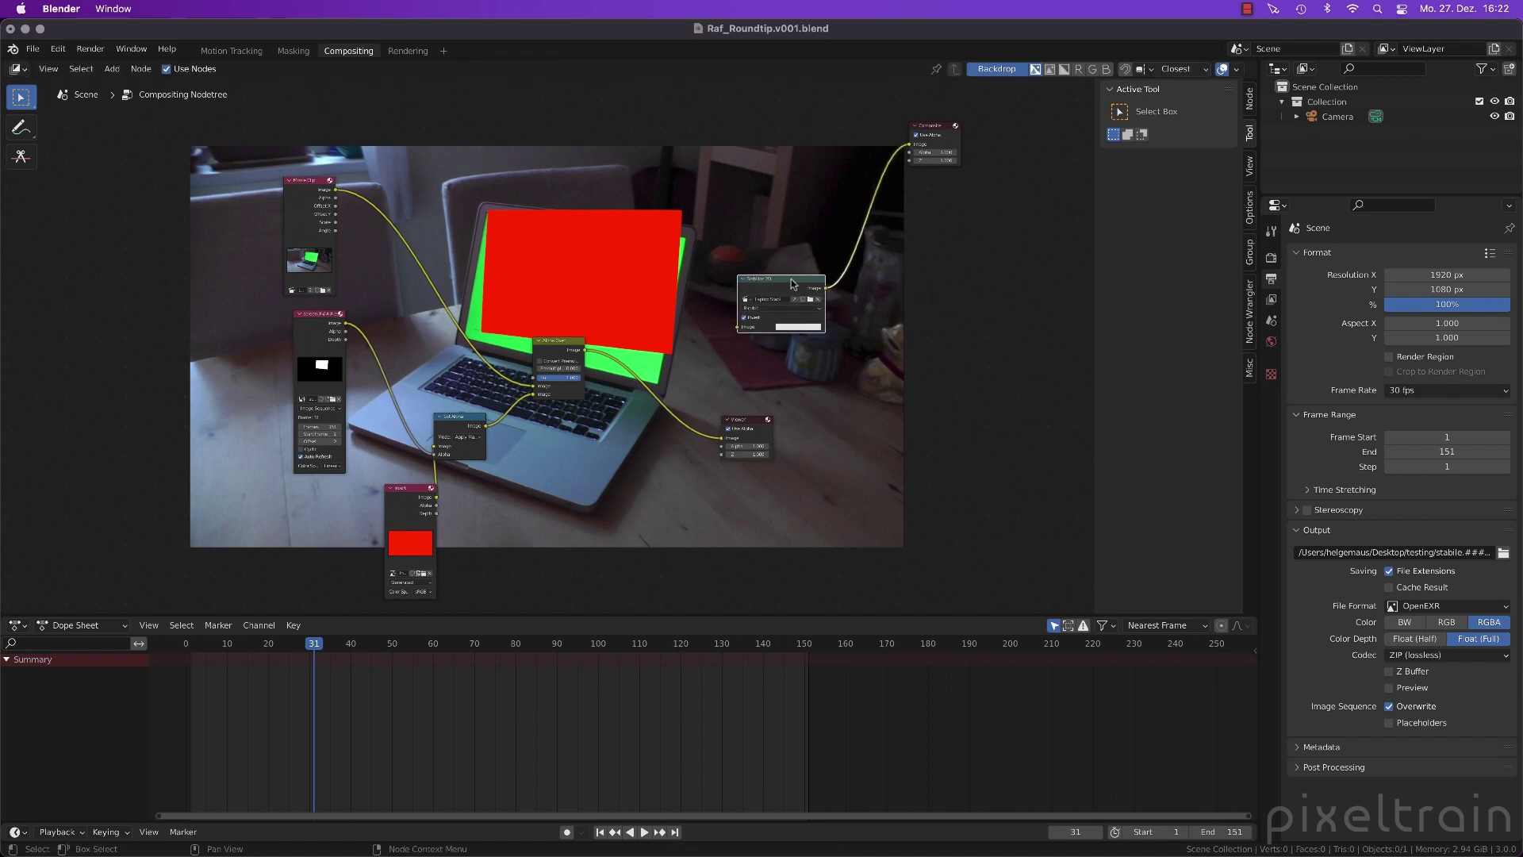
{"action": "mouse_move", "coordinate": [795, 284]}
{"action": "left_mouse_down"}
{"action": "mouse_move", "coordinate": [781, 281]}
{"action": "mouse_move", "coordinate": [789, 259]}
{"action": "left_mouse_up"}
{"action": "left_click_drag", "start_coordinate": [565, 339], "coordinate": [658, 263]}
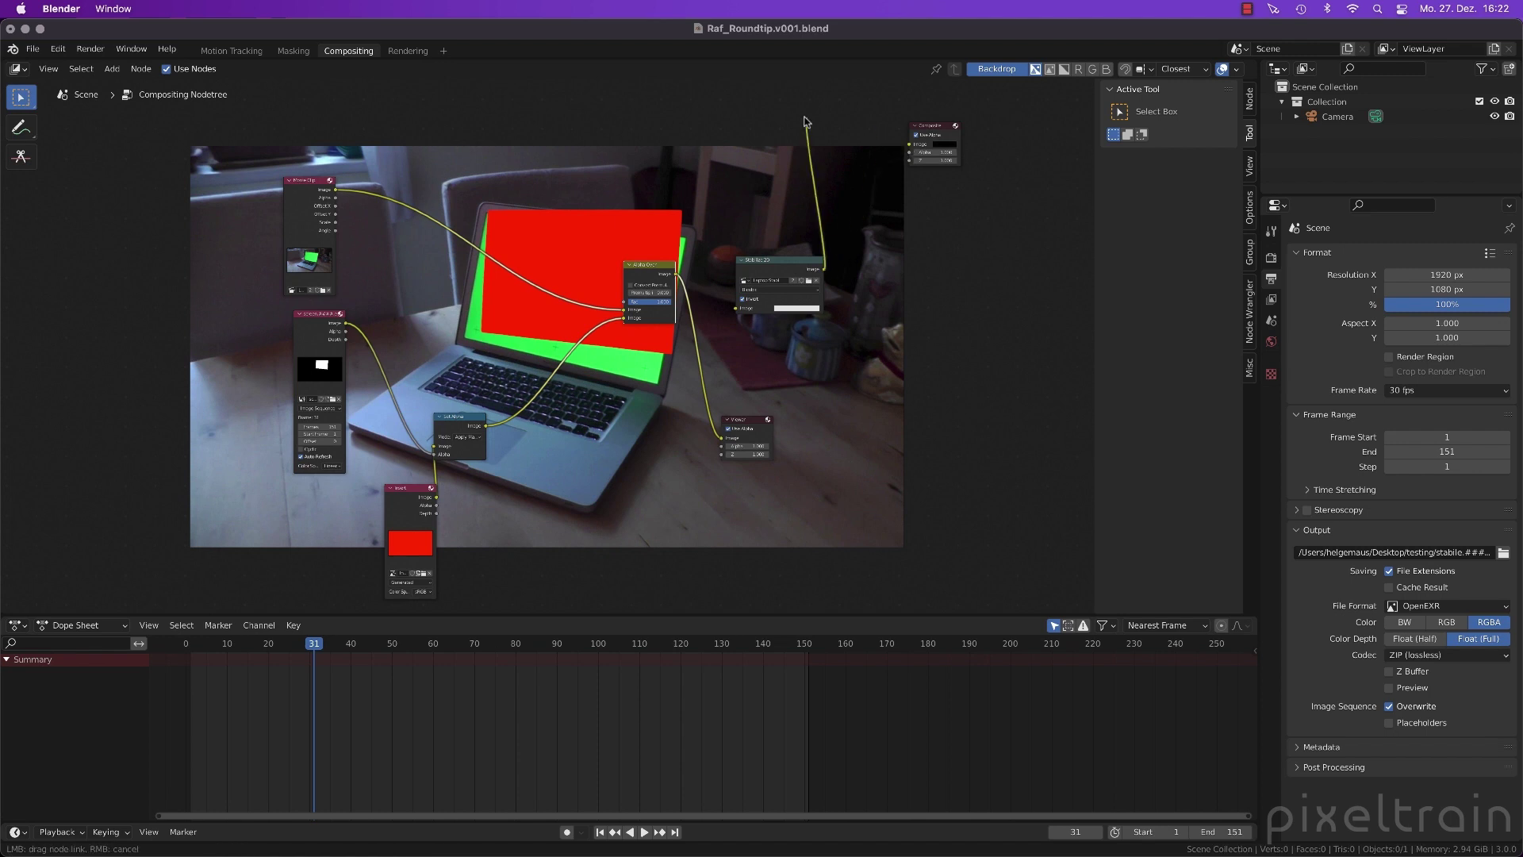
{"action": "left_click_drag", "start_coordinate": [785, 262], "coordinate": [566, 465]}
{"action": "left_click_drag", "start_coordinate": [402, 488], "coordinate": [322, 483]}
{"action": "left_click_drag", "start_coordinate": [468, 419], "coordinate": [446, 422]}
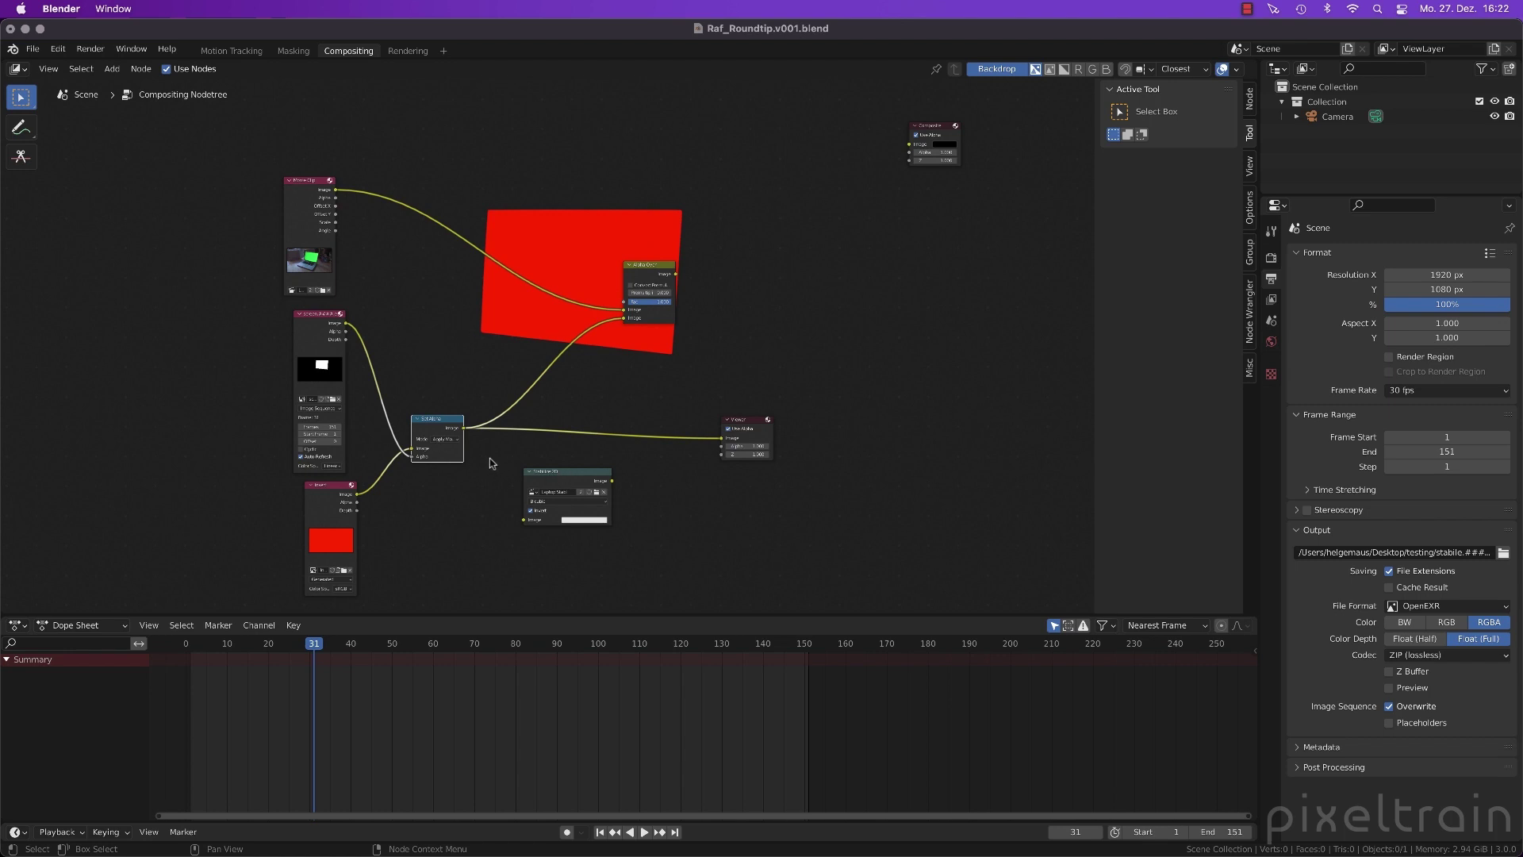
{"action": "left_click_drag", "start_coordinate": [573, 473], "coordinate": [553, 350]}
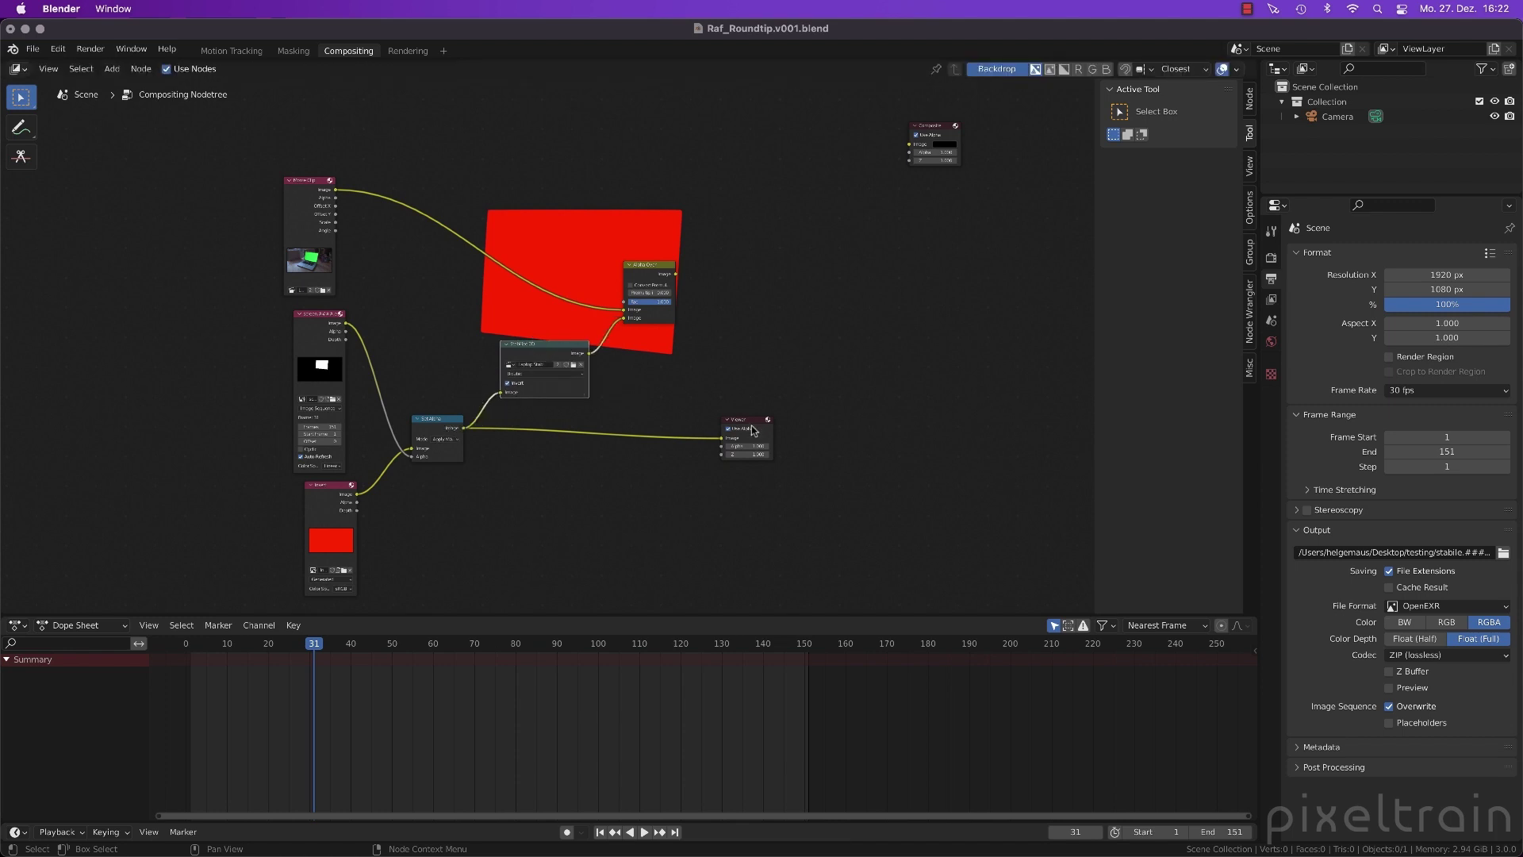
{"action": "left_click_drag", "start_coordinate": [749, 419], "coordinate": [731, 482]}
Preview the Stabilize 2D output in the Viewer and play the shot to check the insert's motion
{"action": "left_click", "coordinate": [574, 355], "text": "ctrl+shift"}
{"action": "left_click_drag", "start_coordinate": [350, 653], "coordinate": [265, 648]}
{"action": "key", "text": "space"}
{"action": "key", "text": "space"}
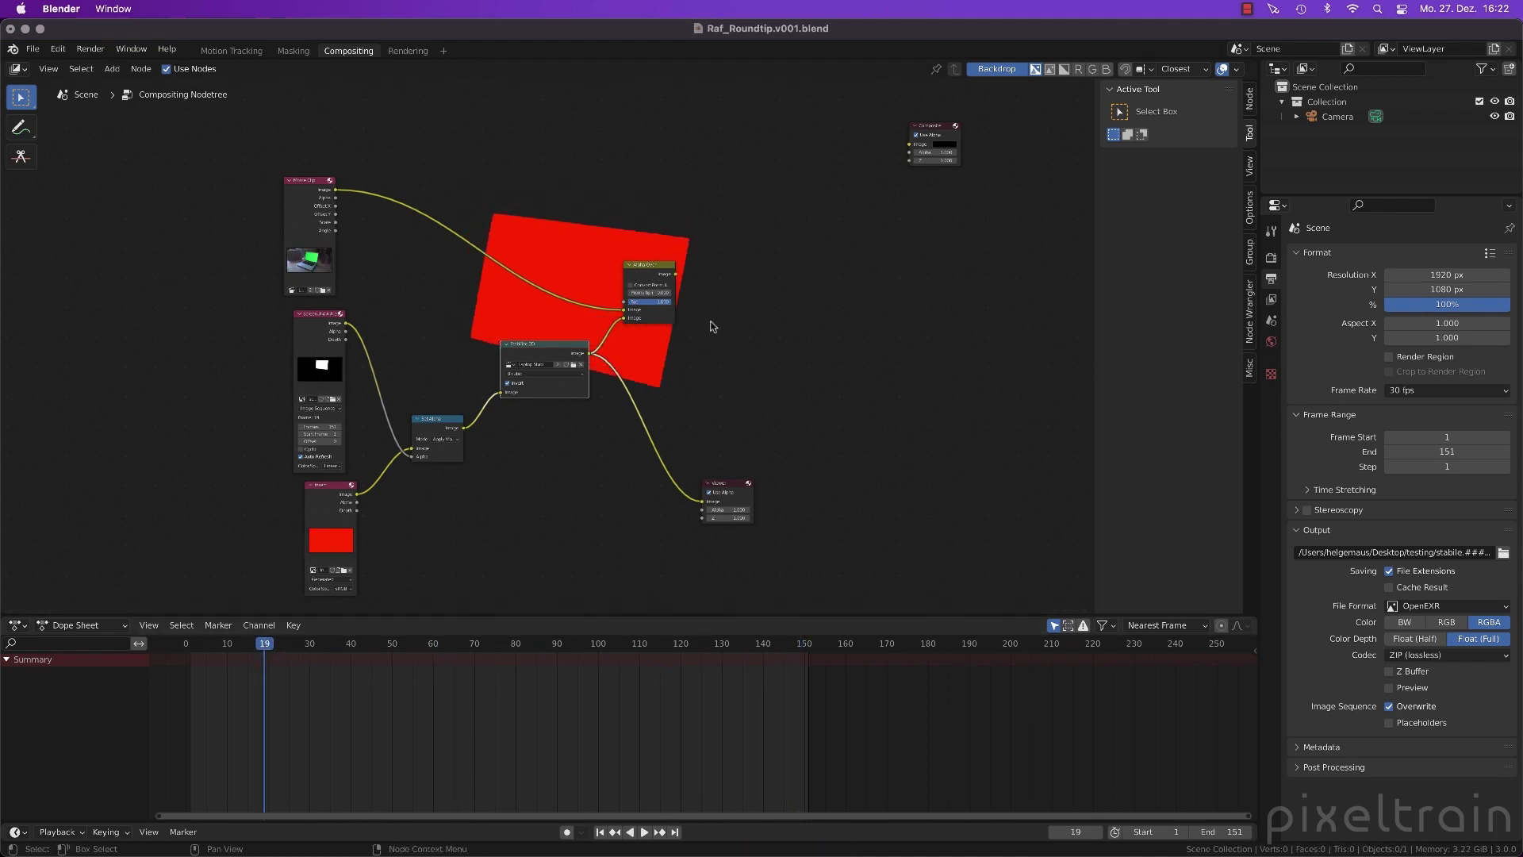
Send the Alpha Over composite to the Viewer, place the Viewer right, and scrub from frame 20
{"action": "left_click_drag", "start_coordinate": [673, 265], "coordinate": [832, 218]}
{"action": "left_click_drag", "start_coordinate": [227, 647], "coordinate": [268, 647]}
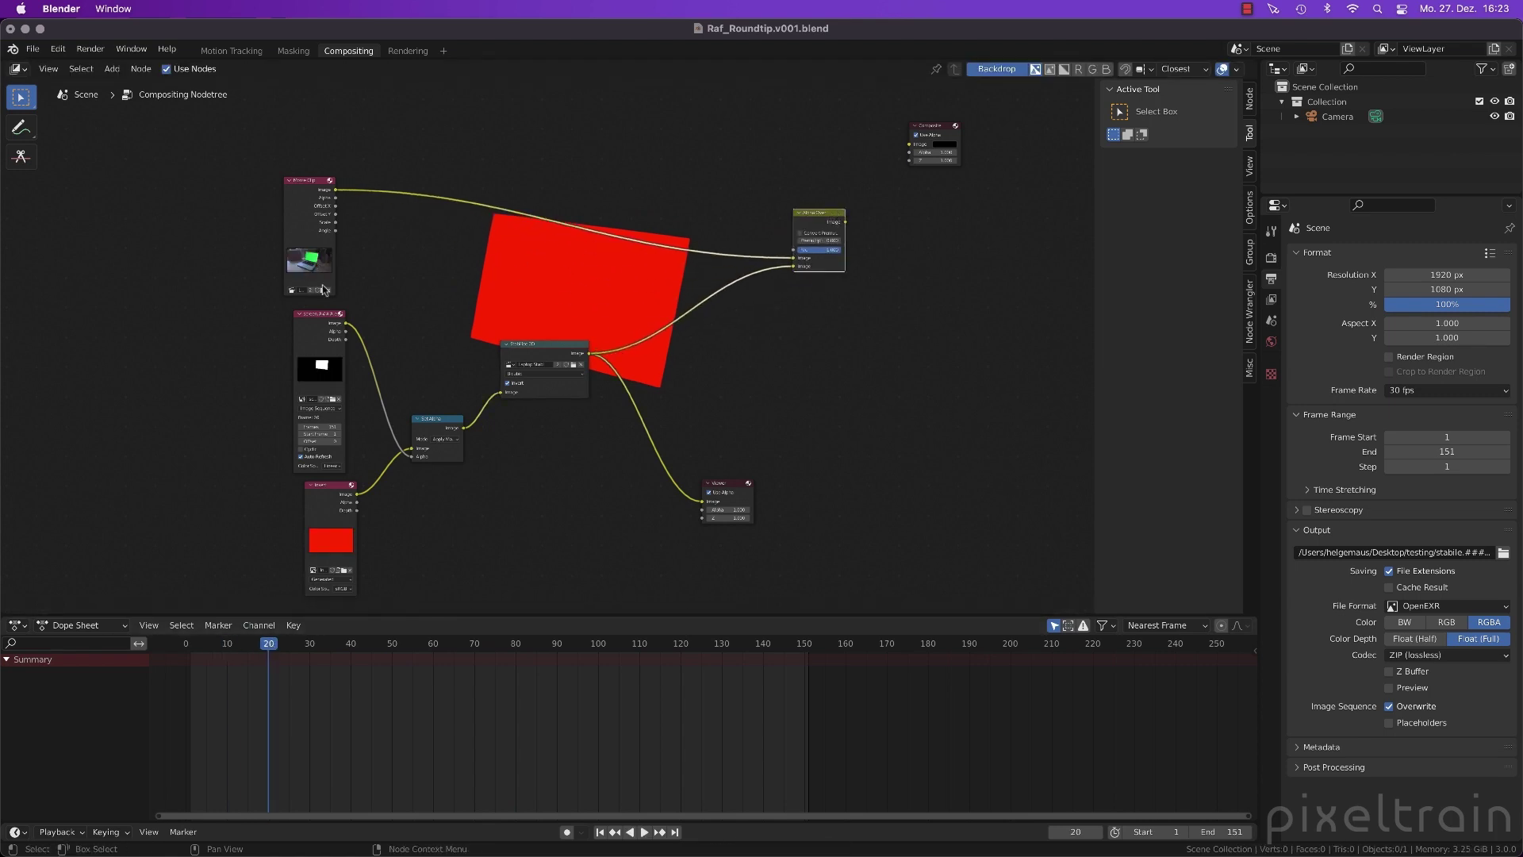
{"action": "left_click", "coordinate": [819, 230], "text": "ctrl+shift"}
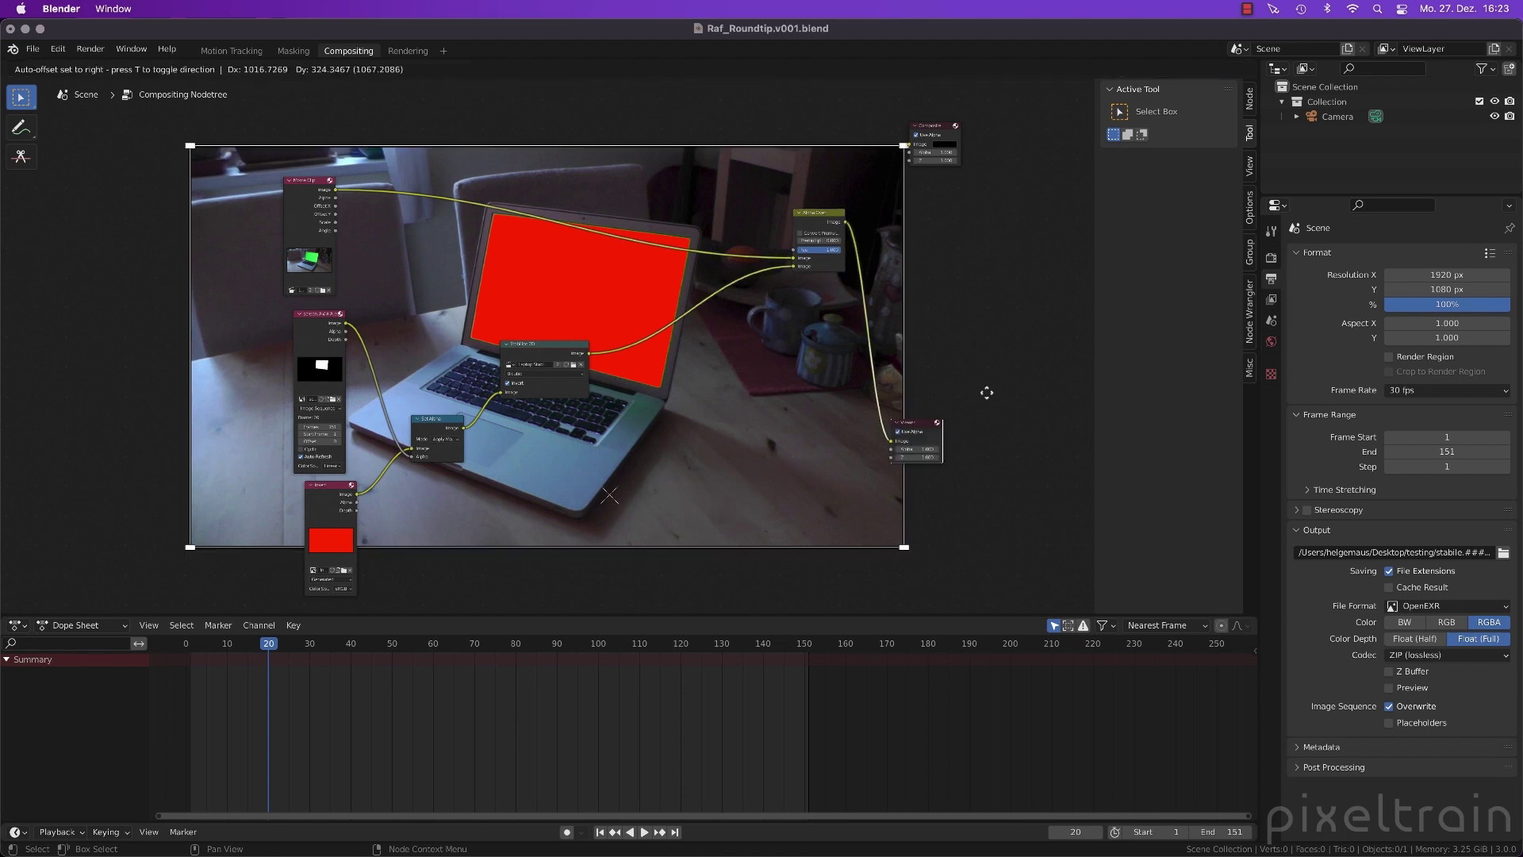
{"action": "left_click_drag", "start_coordinate": [728, 483], "coordinate": [984, 338]}
{"action": "left_click_drag", "start_coordinate": [417, 663], "coordinate": [302, 663]}
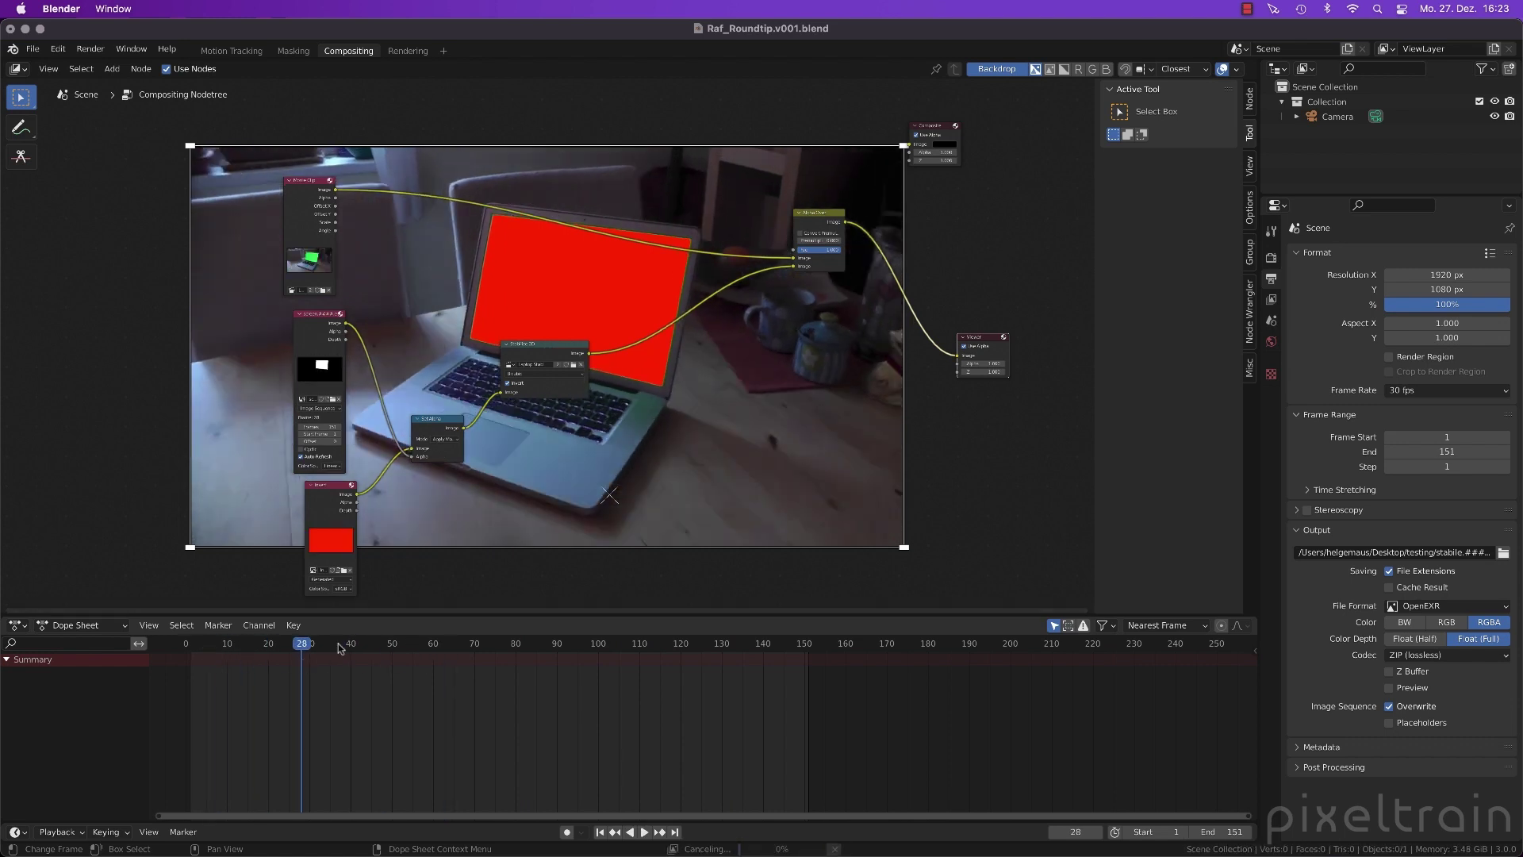
Lower the Stabilize 2D node and play forward to confirm the insert tracks the laptop screen
{"action": "left_click_drag", "start_coordinate": [553, 350], "coordinate": [554, 374]}
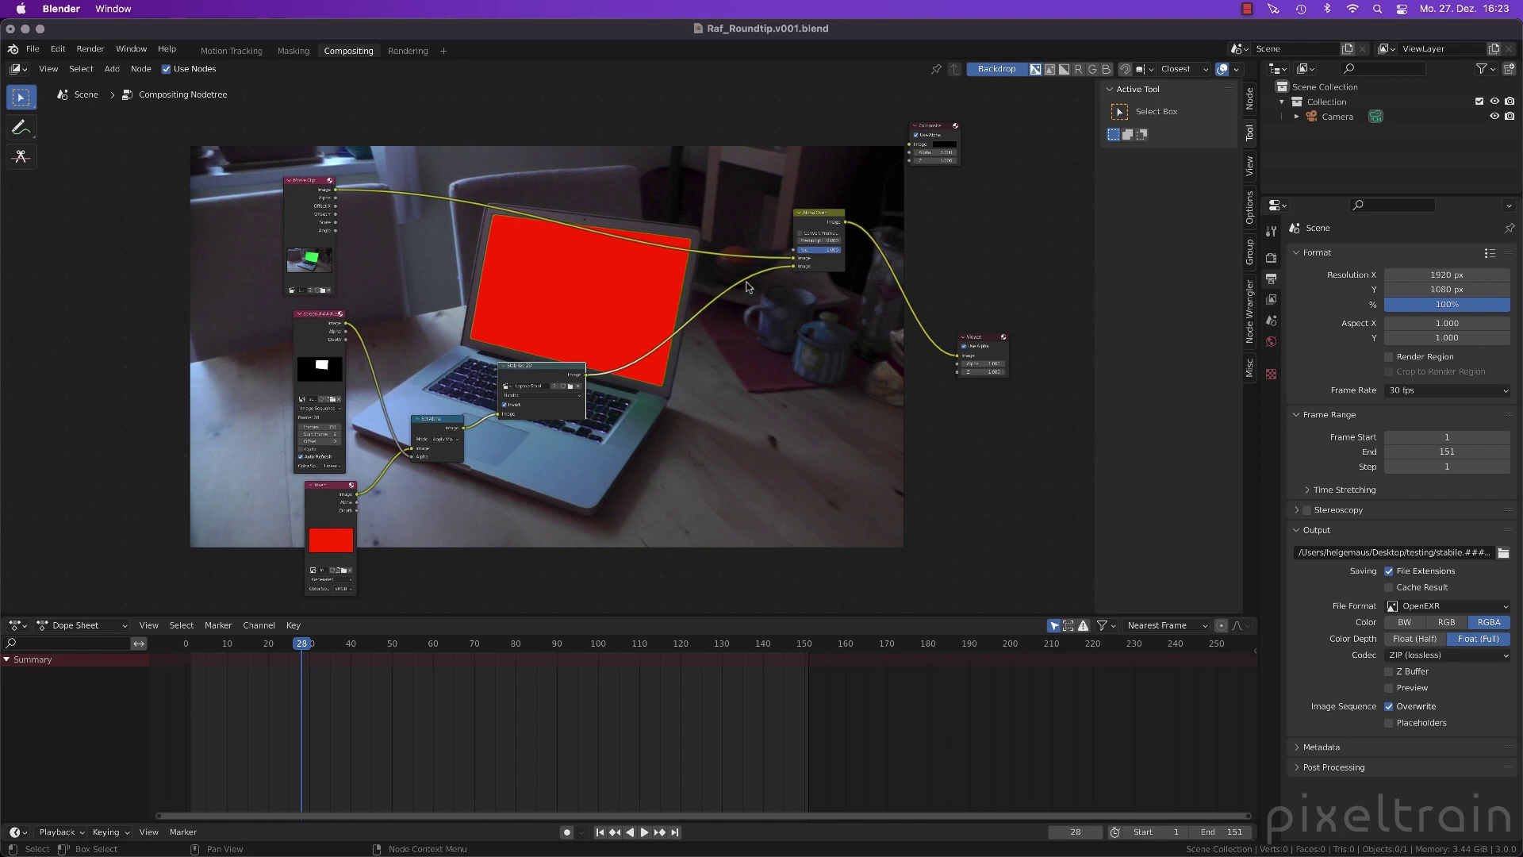
{"action": "left_click_drag", "start_coordinate": [454, 383], "coordinate": [373, 540]}
{"action": "left_click_drag", "start_coordinate": [301, 645], "coordinate": [517, 652]}
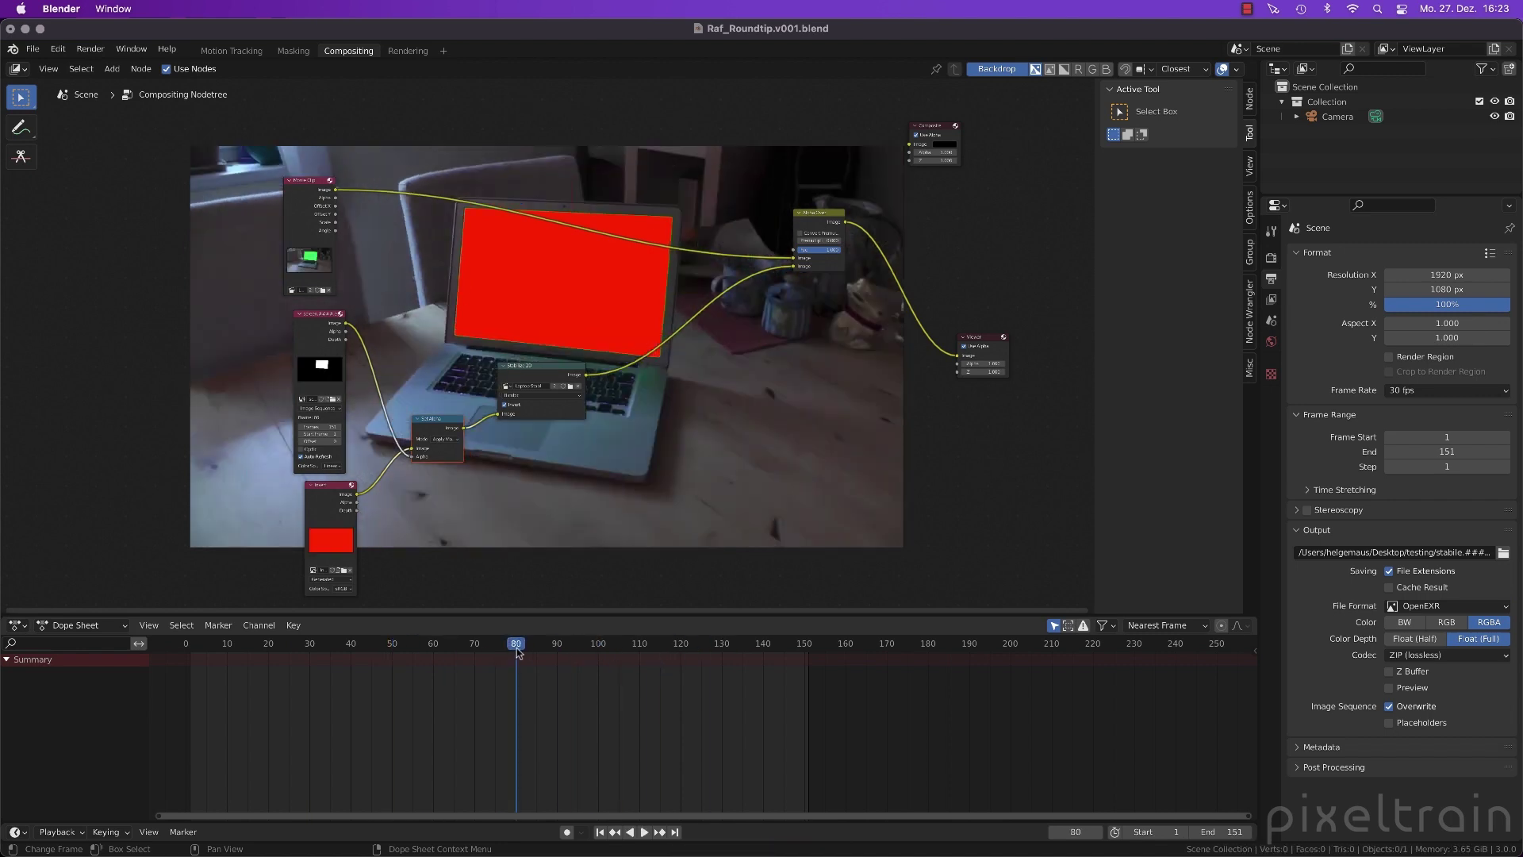